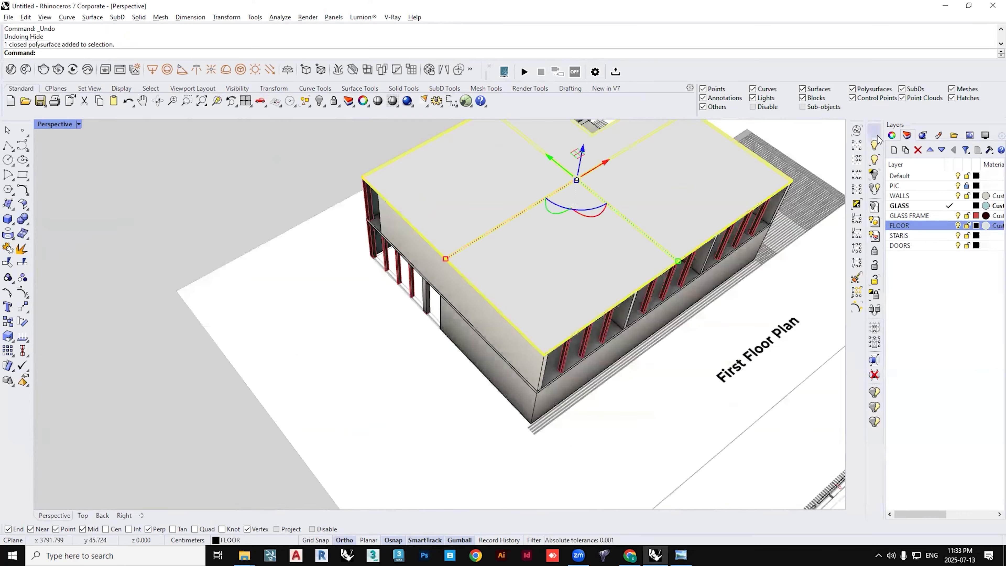
- Hide the selected roof slab to expose the upper-floor rooms
{"action": "right_click_drag", "start_coordinate": [602, 250], "coordinate": [533, 285]}
{"action": "scroll", "coordinate": [497, 242], "scroll_direction": "down", "scroll_amount": 6}
{"action": "right_click_drag", "start_coordinate": [507, 353], "coordinate": [534, 371], "text": "shift"}
{"action": "right_click_drag", "start_coordinate": [471, 458], "coordinate": [472, 446]}
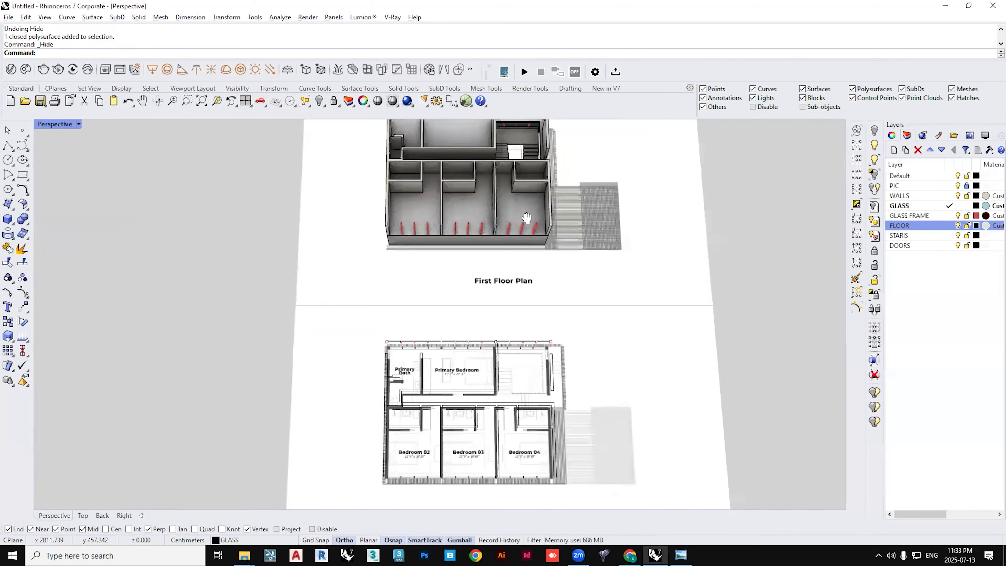
- Draw a 90 by 50 cm rectangle in front of the small bathroom enclosure in the end bedroom beside the driveway
{"action": "right_click_drag", "start_coordinate": [523, 213], "coordinate": [489, 306]}
{"action": "scroll", "coordinate": [501, 254], "scroll_direction": "up", "scroll_amount": 4}
{"action": "key", "text": "ctrl+w"}
{"action": "left_click_drag", "start_coordinate": [404, 242], "coordinate": [514, 332]}
{"action": "right_click_drag", "start_coordinate": [489, 307], "coordinate": [514, 291]}
{"action": "scroll", "coordinate": [515, 291], "scroll_direction": "down", "scroll_amount": 5}
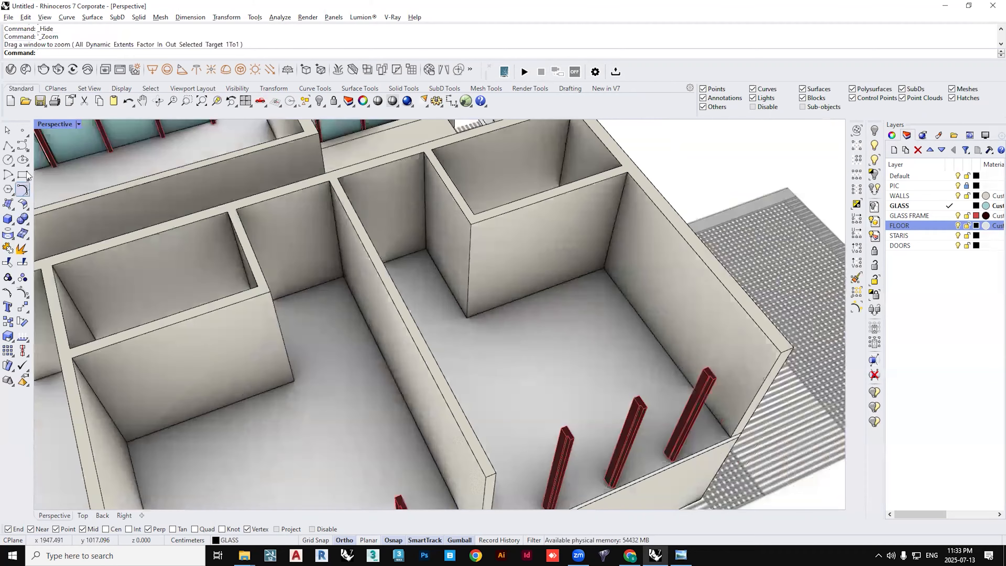
{"action": "left_click", "coordinate": [23, 174]}
{"action": "left_click", "coordinate": [486, 355]}
{"action": "type", "text": "90"}
{"action": "key", "text": "Return"}
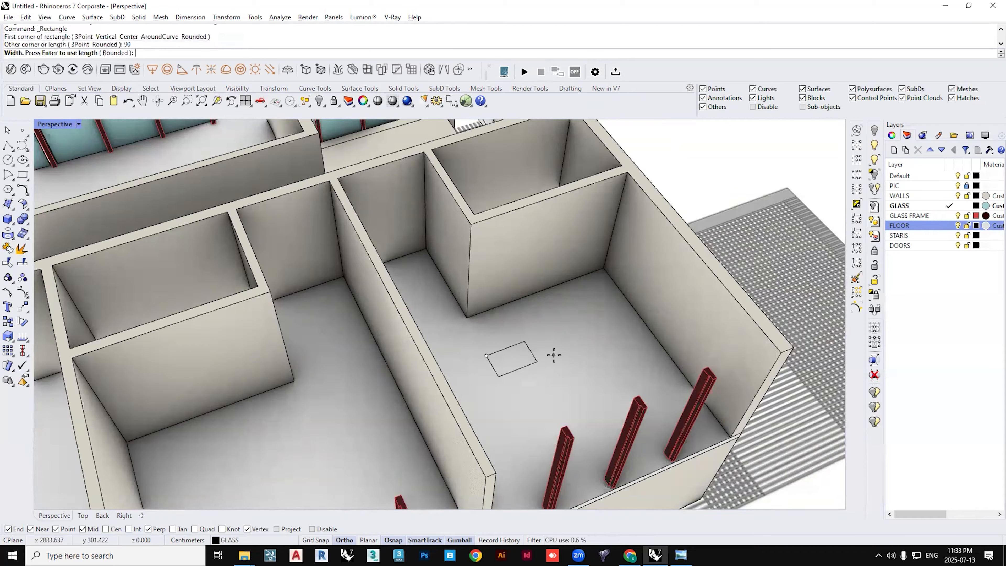
{"action": "type", "text": "50"}
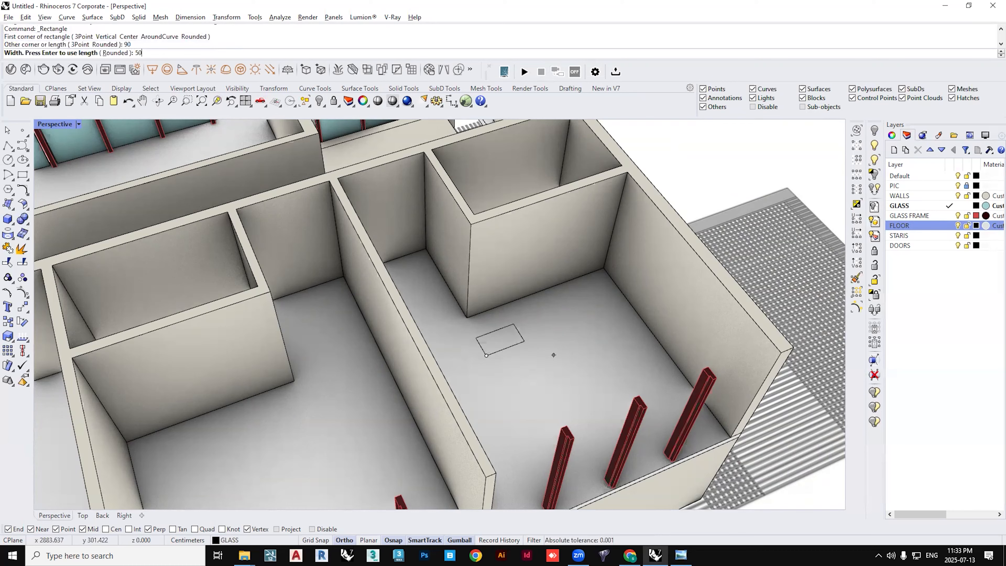
{"action": "key", "text": "Return"}
- Select the new rectangle hidden by the slab using Wireframe display, and set the viewport display to Shaded
{"action": "left_click", "coordinate": [514, 353]}
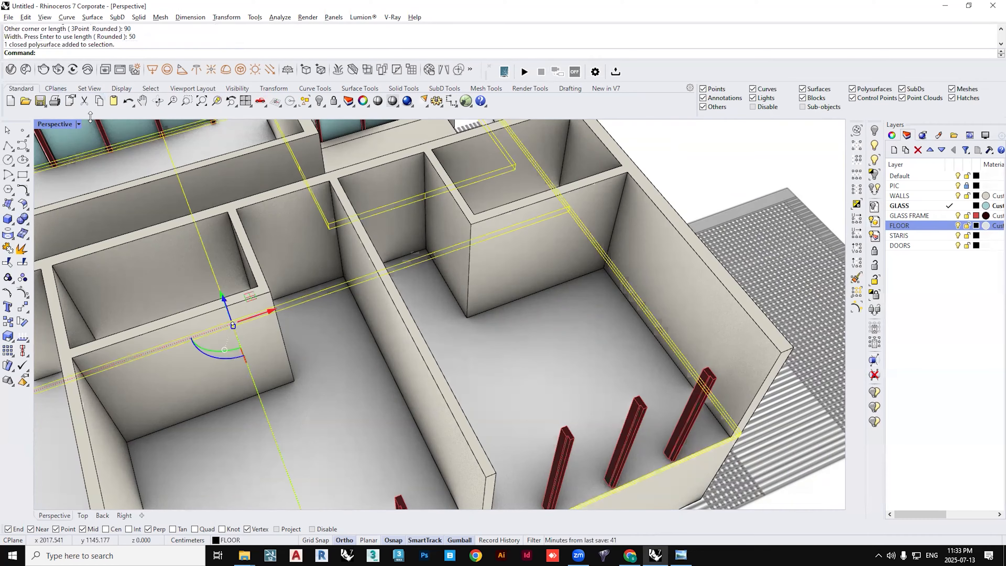
{"action": "left_click", "coordinate": [78, 124]}
{"action": "left_click", "coordinate": [106, 163]}
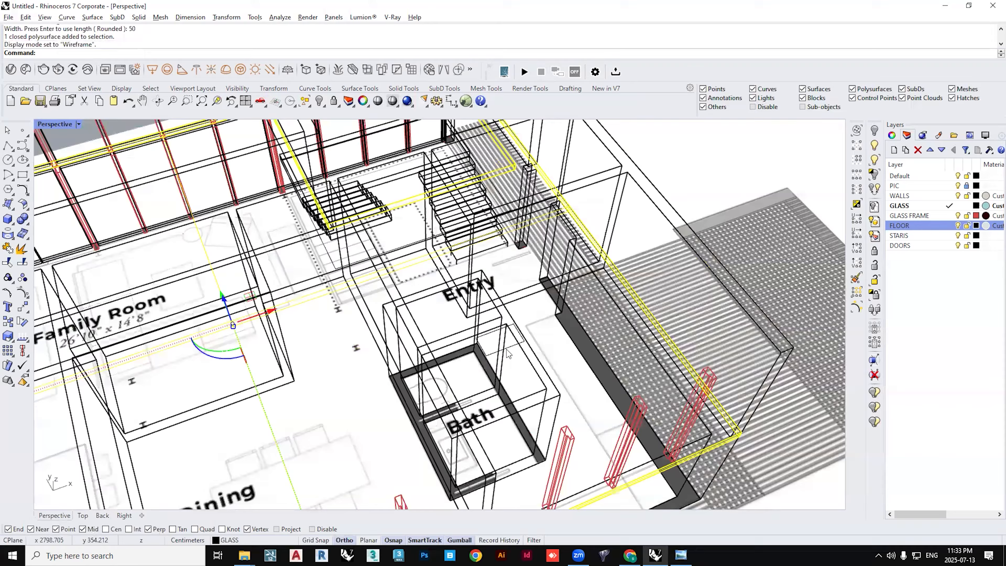
{"action": "left_click", "coordinate": [78, 124]}
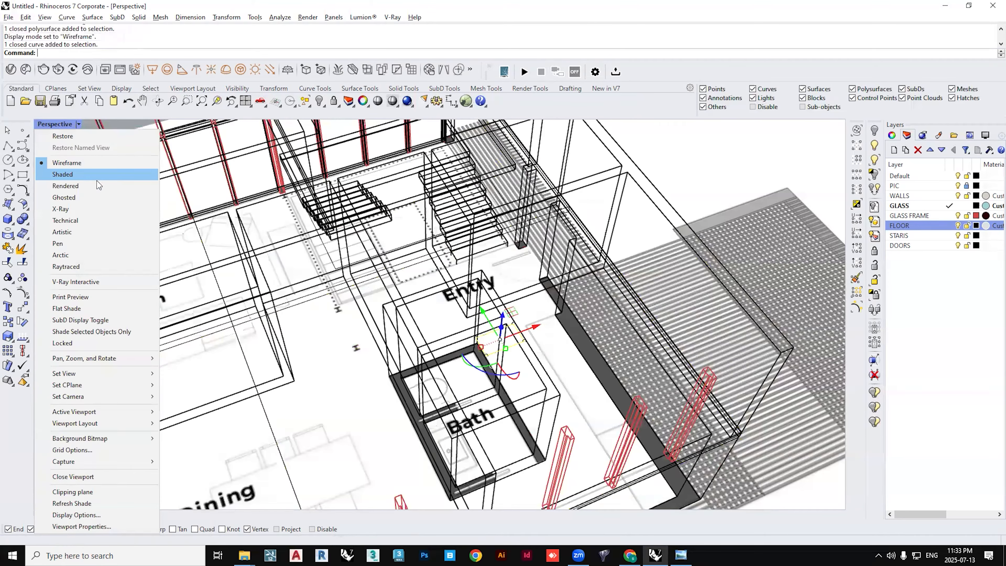
{"action": "left_click", "coordinate": [96, 181]}
- Set the selected rectangle's points to the upper floor level at the base of the bathroom wall with SetPt
{"action": "right_click_drag", "start_coordinate": [571, 361], "coordinate": [572, 364]}
{"action": "type", "text": "SetPt"}
{"action": "key", "text": "Return"}
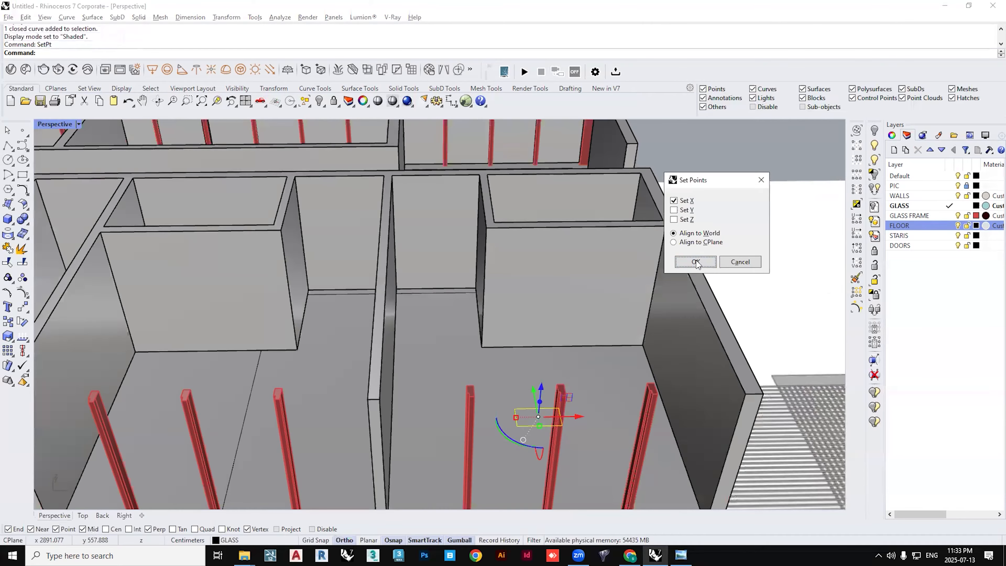
{"action": "key", "text": "Return"}
{"action": "left_click", "coordinate": [561, 350]}
- Move the rectangle by its corner to the inner top corner of the bathroom walls
{"action": "scroll", "coordinate": [548, 355], "scroll_direction": "up", "scroll_amount": 4}
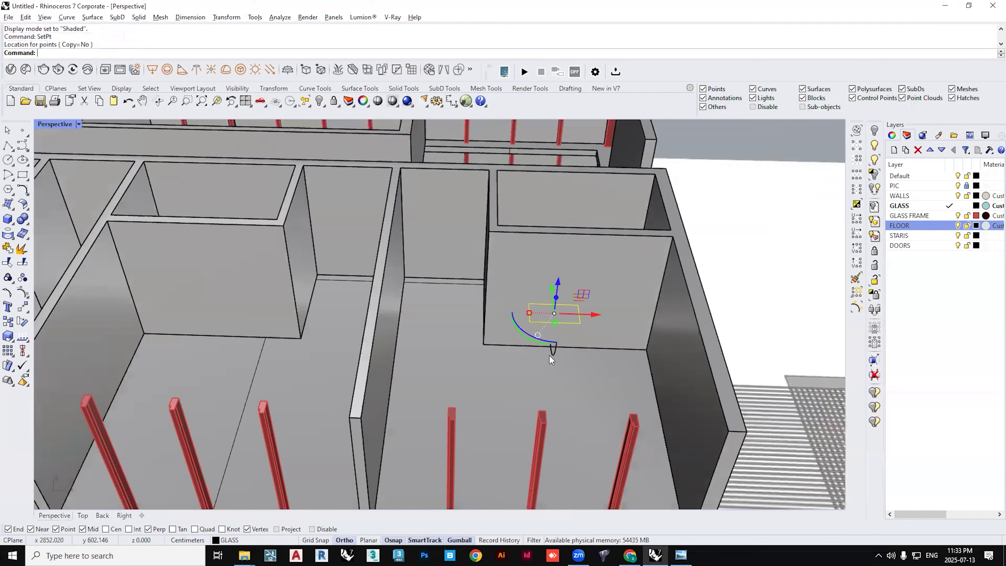
{"action": "right_click_drag", "start_coordinate": [585, 310], "coordinate": [578, 310]}
{"action": "type", "text": "ModelBasepoint"}
{"action": "key", "text": "Return"}
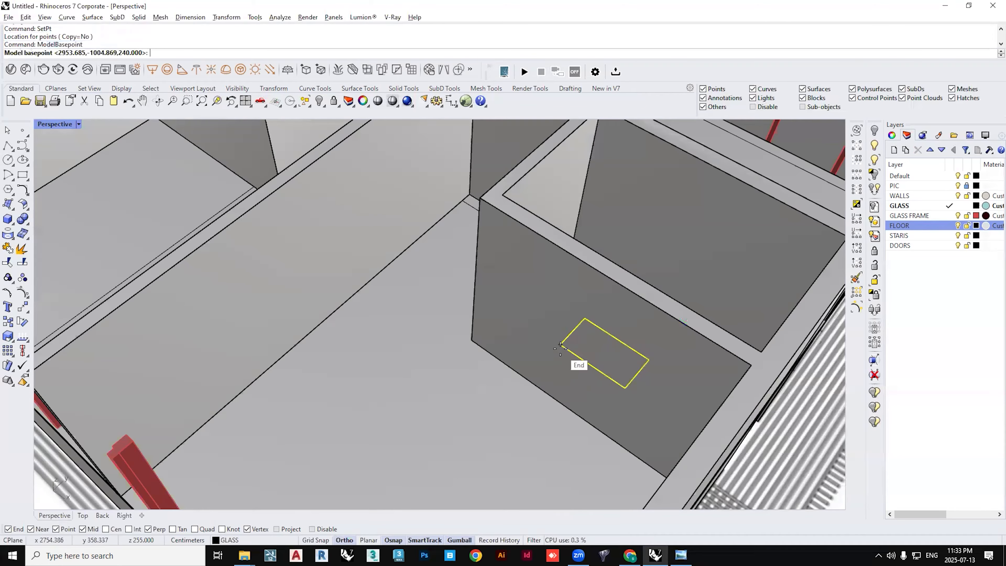
{"action": "left_click", "coordinate": [580, 361]}
{"action": "type", "text": "Move"}
{"action": "key", "text": "Return"}
{"action": "left_click", "coordinate": [560, 344]}
{"action": "left_click", "coordinate": [501, 195]}
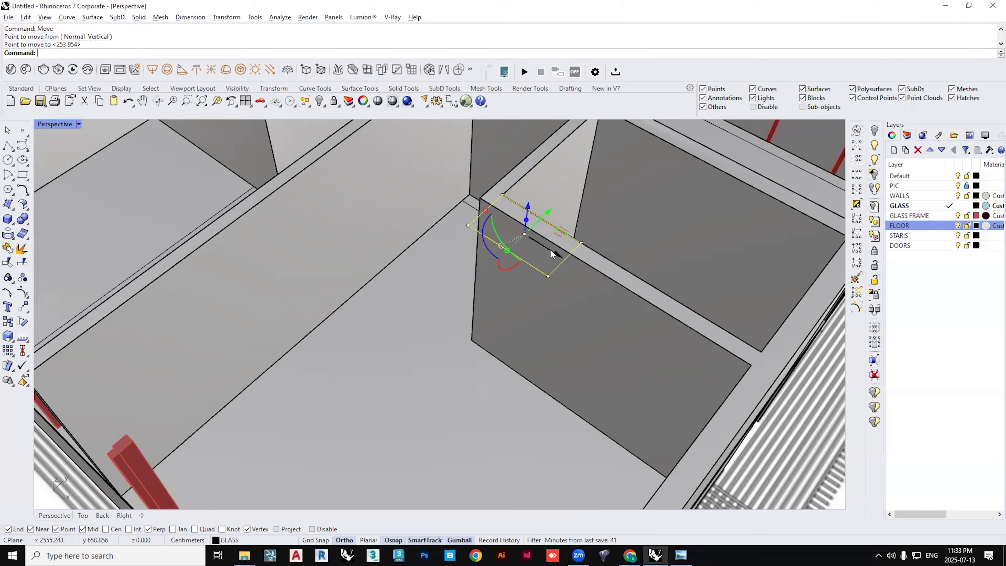
- Shift the rectangle 10 cm along the X axis and 10 cm along the Y axis
{"action": "left_click", "coordinate": [550, 250]}
{"action": "type", "text": "10"}
{"action": "key", "text": "Return"}
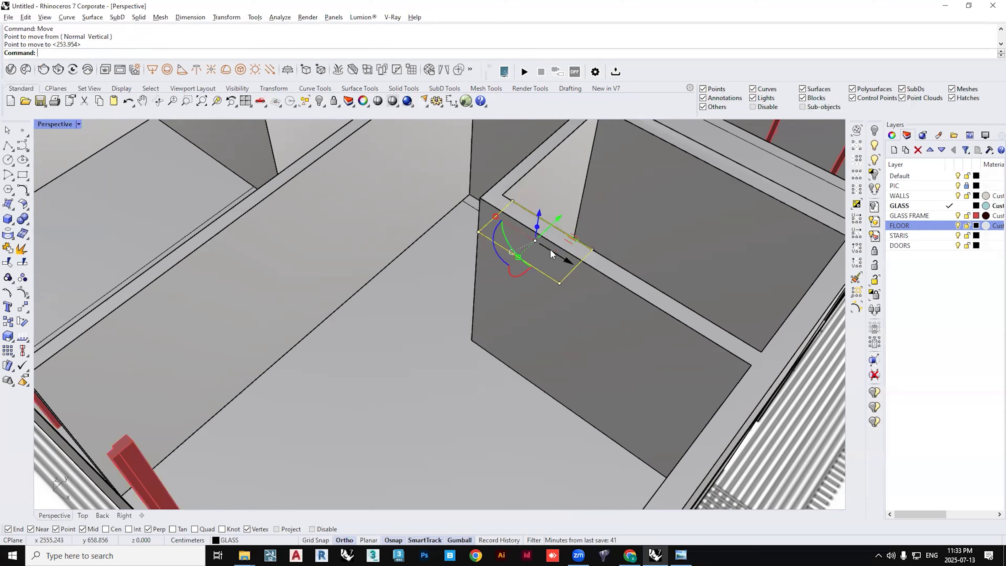
{"action": "left_click", "coordinate": [562, 217]}
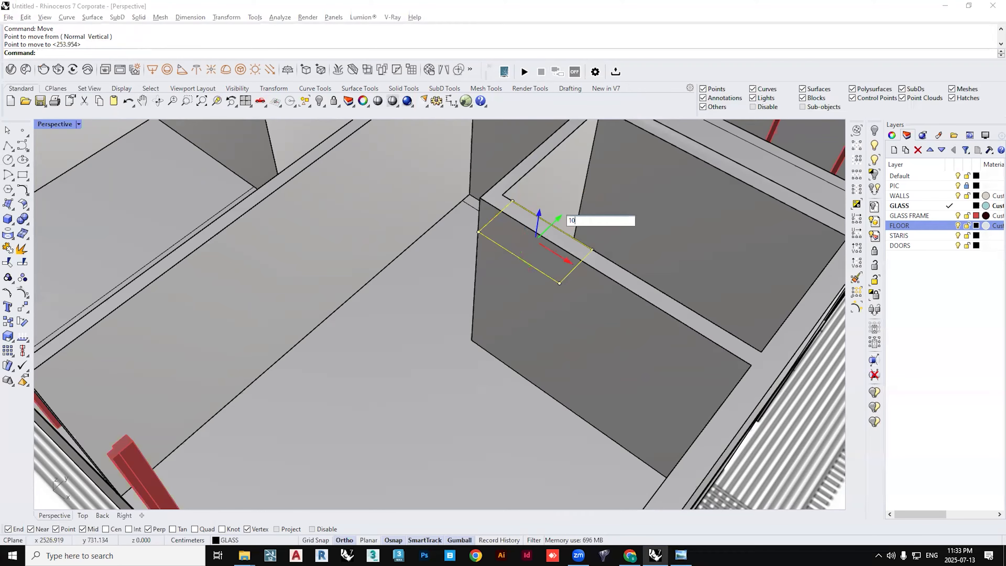
{"action": "key", "text": "Return"}
{"action": "key", "text": "Escape"}
- Lower the rectangle to floor level at the bathroom wall's base corner with SetPt
{"action": "scroll", "coordinate": [551, 242], "scroll_direction": "down", "scroll_amount": 4}
{"action": "right_click_drag", "start_coordinate": [552, 240], "coordinate": [542, 307], "text": "shift"}
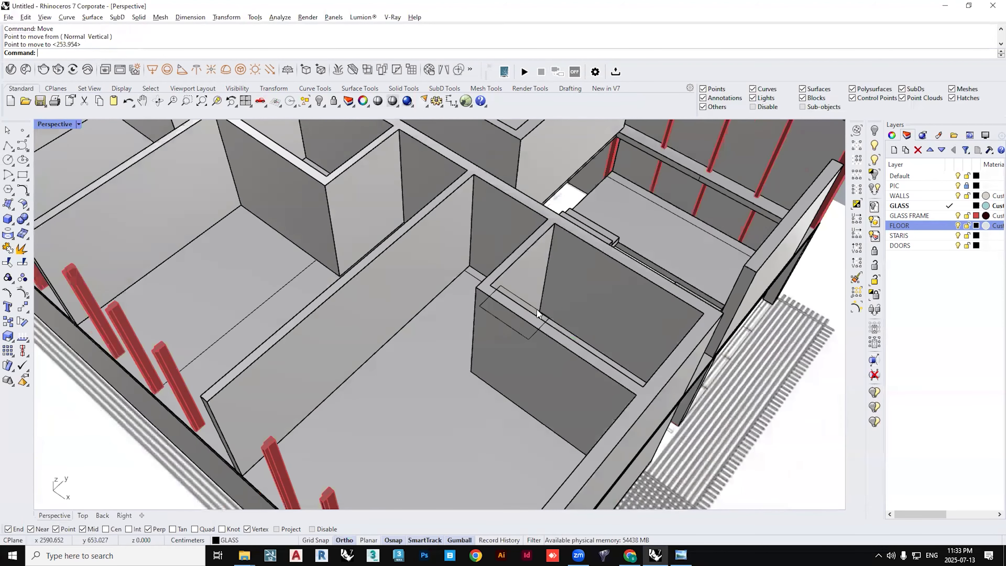
{"action": "left_click", "coordinate": [537, 310]}
{"action": "left_click", "coordinate": [544, 313]}
{"action": "type", "text": "C"}
{"action": "key", "text": "BackSpace"}
{"action": "type", "text": "Set"}
{"action": "key", "text": "Return"}
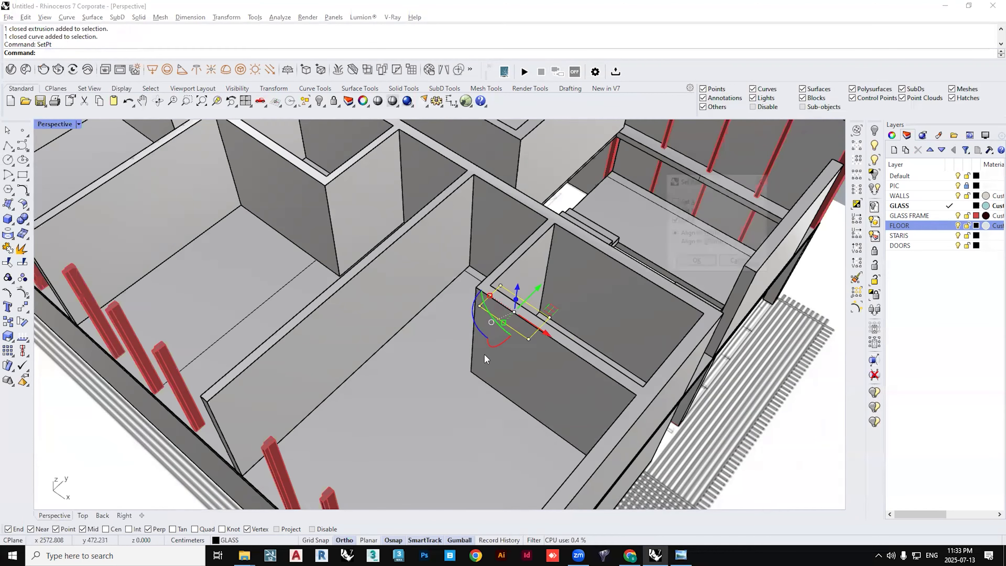
{"action": "key", "text": "Return"}
{"action": "left_click", "coordinate": [473, 373]}
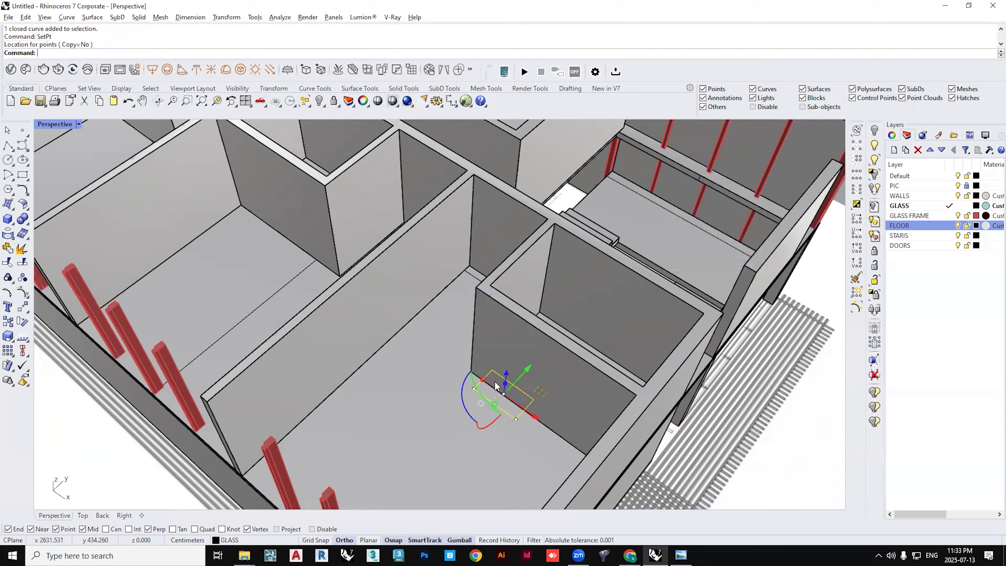
- Copy the rectangle from its bathroom wall corner to the matching wall corners in the other two bedrooms
{"action": "right_click_drag", "start_coordinate": [473, 373], "coordinate": [564, 330]}
{"action": "type", "text": "Copy"}
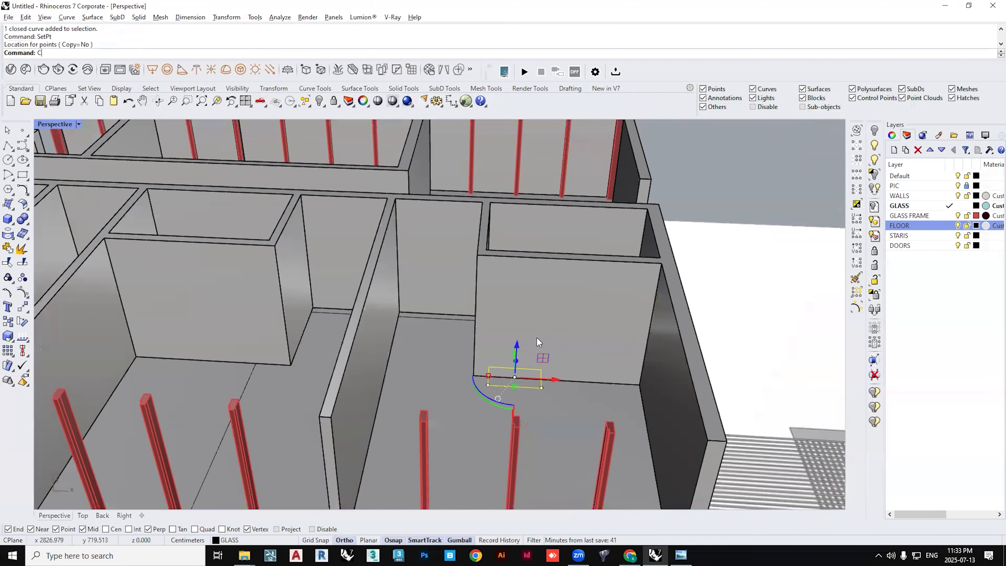
{"action": "key", "text": "Return"}
{"action": "left_click", "coordinate": [477, 255]}
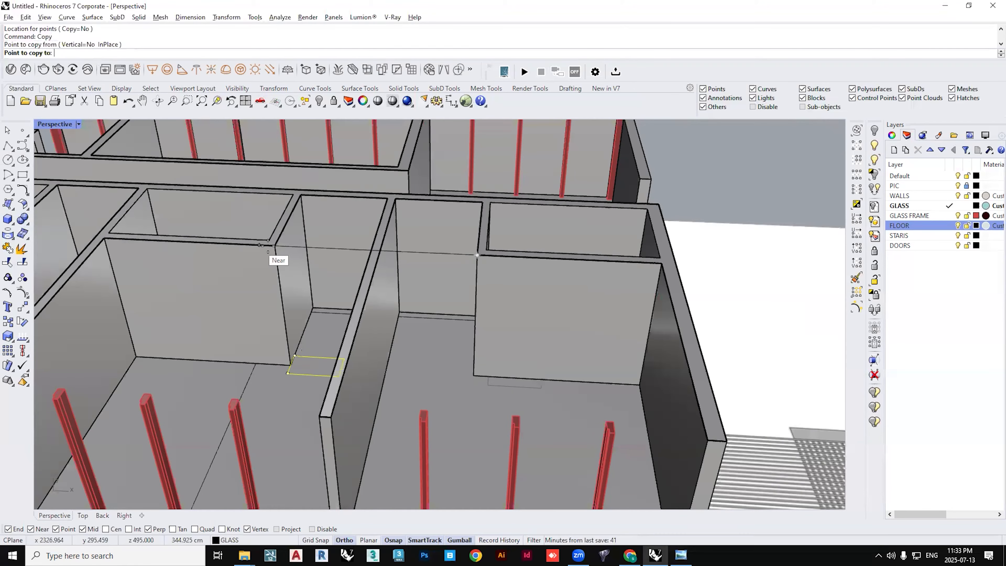
{"action": "left_click", "coordinate": [105, 239]}
{"action": "right_click_drag", "start_coordinate": [388, 308], "coordinate": [372, 339]}
{"action": "key", "text": "Return"}
- Move the far bedroom's rectangle to the opposite wall corner offset by -12 along X, and slide the middle rectangle toward its wall's opposite end
{"action": "left_click", "coordinate": [281, 371]}
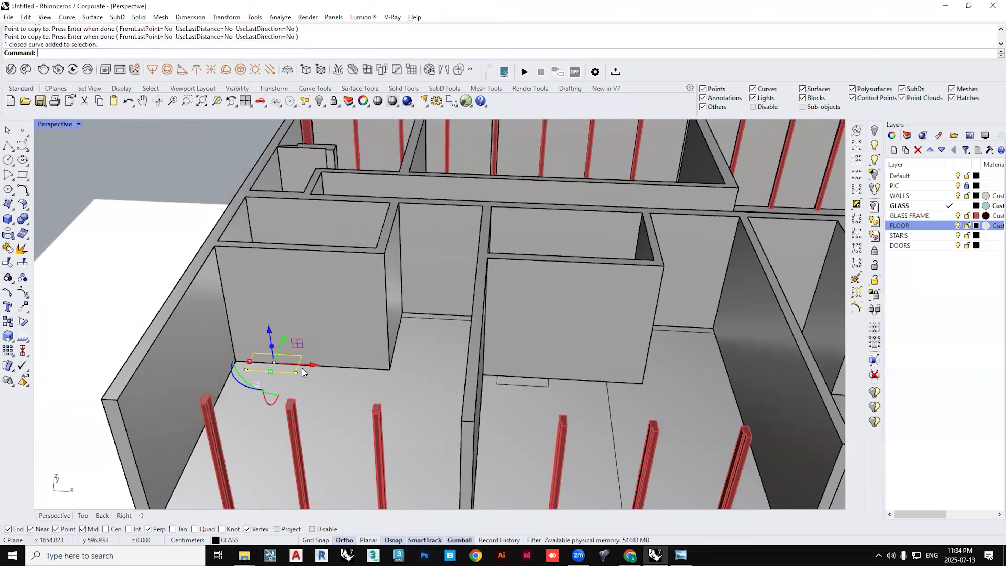
{"action": "type", "text": "m"}
{"action": "key", "text": "Return"}
{"action": "left_click", "coordinate": [296, 372]}
{"action": "left_click", "coordinate": [389, 375]}
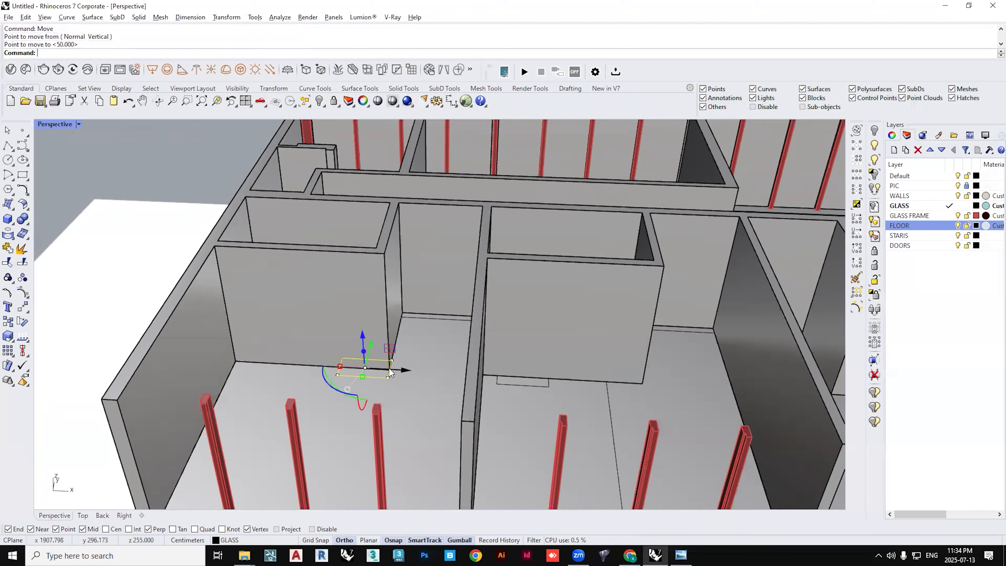
{"action": "left_click", "coordinate": [399, 374]}
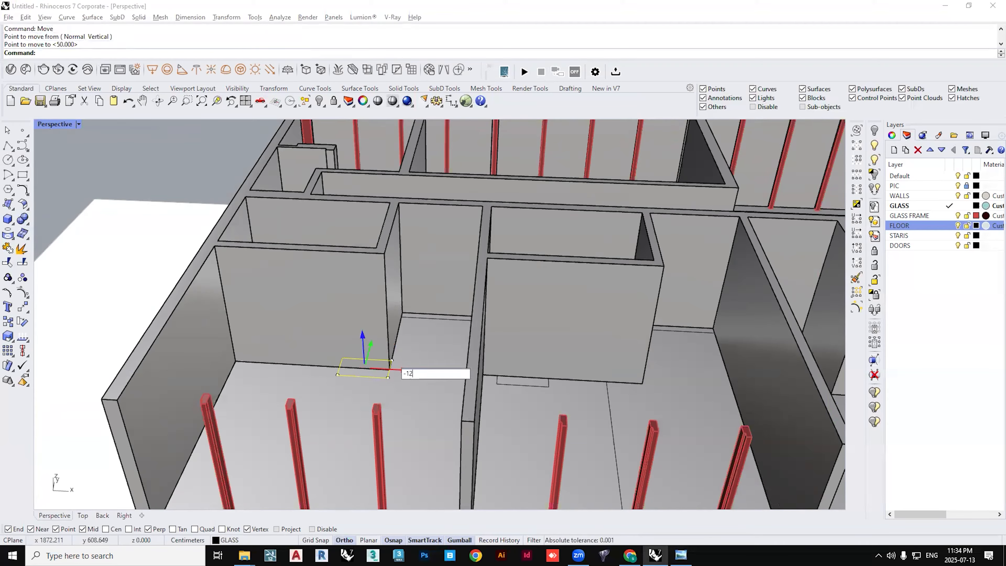
{"action": "key", "text": "Return"}
{"action": "left_click", "coordinate": [547, 384]}
{"action": "left_click_drag", "start_coordinate": [554, 378], "coordinate": [642, 384]}
- Extrude the three door rectangles together into solids 220 cm high
{"action": "scroll", "coordinate": [632, 380], "scroll_direction": "down", "scroll_amount": 6}
{"action": "right_click_drag", "start_coordinate": [631, 381], "coordinate": [527, 390], "text": "shift"}
{"action": "left_click", "coordinate": [578, 383]}
{"action": "left_click", "coordinate": [700, 388]}
{"action": "left_click", "coordinate": [697, 392], "text": "shift"}
{"action": "left_click", "coordinate": [697, 388], "text": "shift"}
{"action": "left_click", "coordinate": [479, 377], "text": "shift"}
{"action": "left_click", "coordinate": [490, 384], "text": "ctrl"}
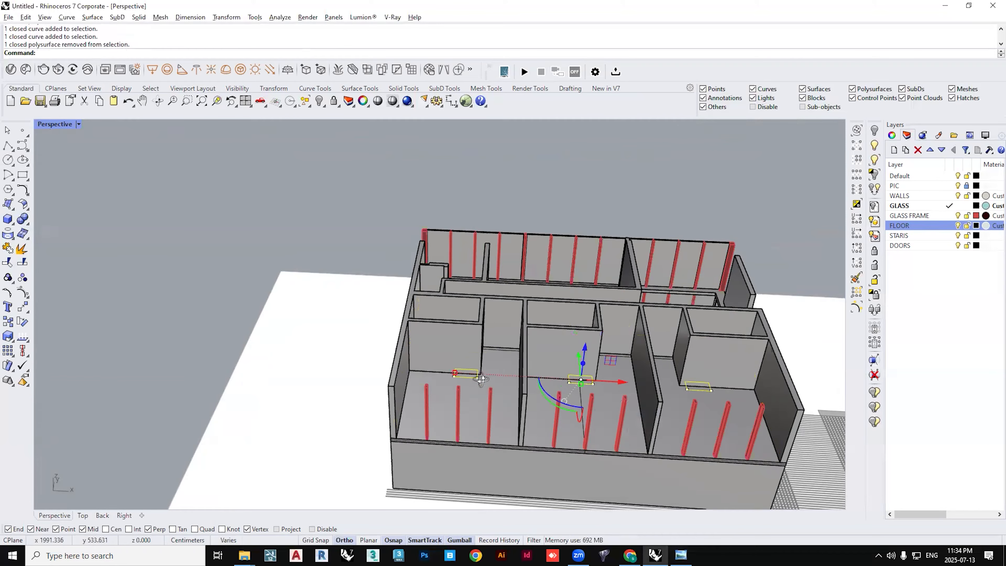
{"action": "right_click_drag", "start_coordinate": [481, 379], "coordinate": [447, 371]}
{"action": "type", "text": "ExtrudeCrv"}
{"action": "key", "text": "Return"}
{"action": "type", "text": "220"}
{"action": "key", "text": "Return"}
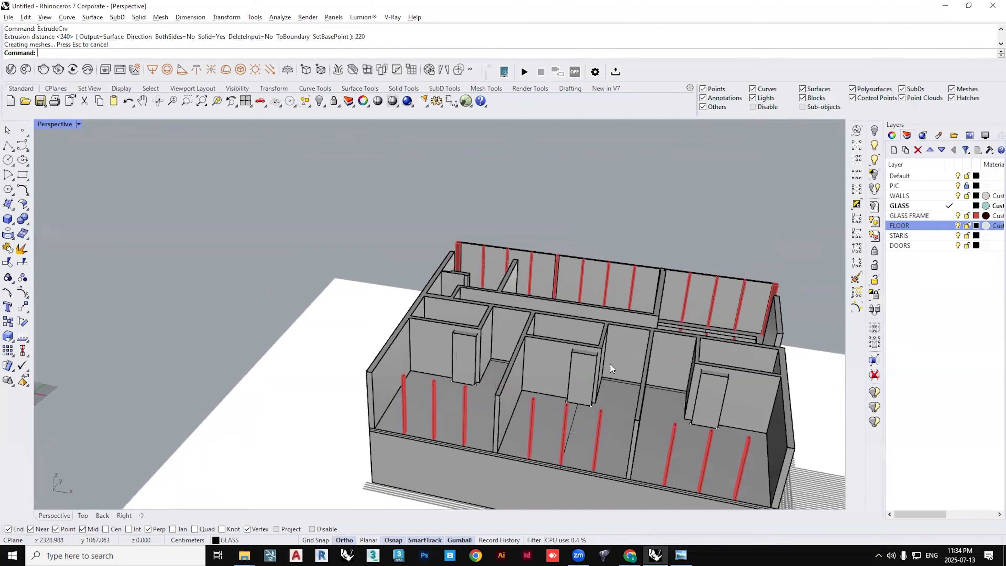
- Cut the three door openings by subtracting the extruded boxes from the upper-floor walls with Boolean Difference
{"action": "scroll", "coordinate": [634, 377], "scroll_direction": "up", "scroll_amount": 4}
{"action": "left_click", "coordinate": [668, 380]}
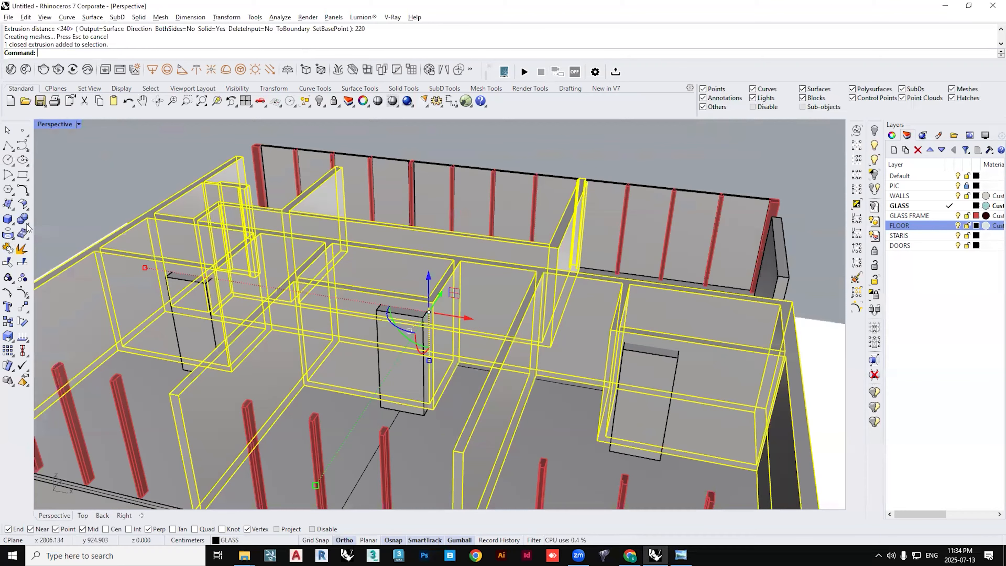
{"action": "left_click", "coordinate": [56, 231]}
{"action": "left_click", "coordinate": [619, 386]}
{"action": "left_click", "coordinate": [379, 336]}
{"action": "left_click", "coordinate": [188, 311]}
{"action": "key", "text": "Return"}
{"action": "key", "text": "Escape"}
- Examine the door openings and the whole building from several sides
{"action": "scroll", "coordinate": [356, 344], "scroll_direction": "down", "scroll_amount": 6}
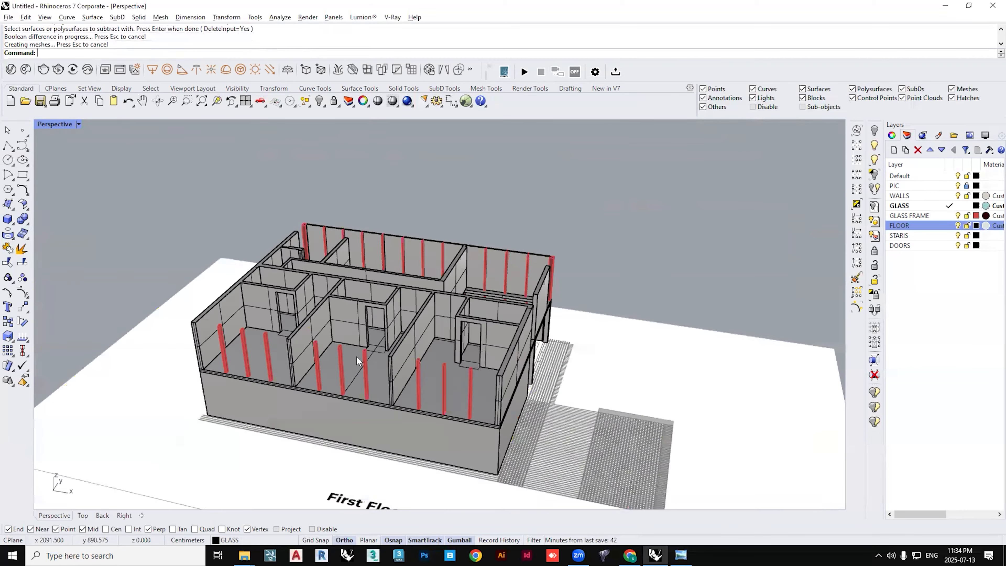
{"action": "right_click_drag", "start_coordinate": [356, 355], "coordinate": [445, 384]}
{"action": "right_click_drag", "start_coordinate": [480, 351], "coordinate": [517, 317]}
{"action": "scroll", "coordinate": [541, 277], "scroll_direction": "up", "scroll_amount": 3}
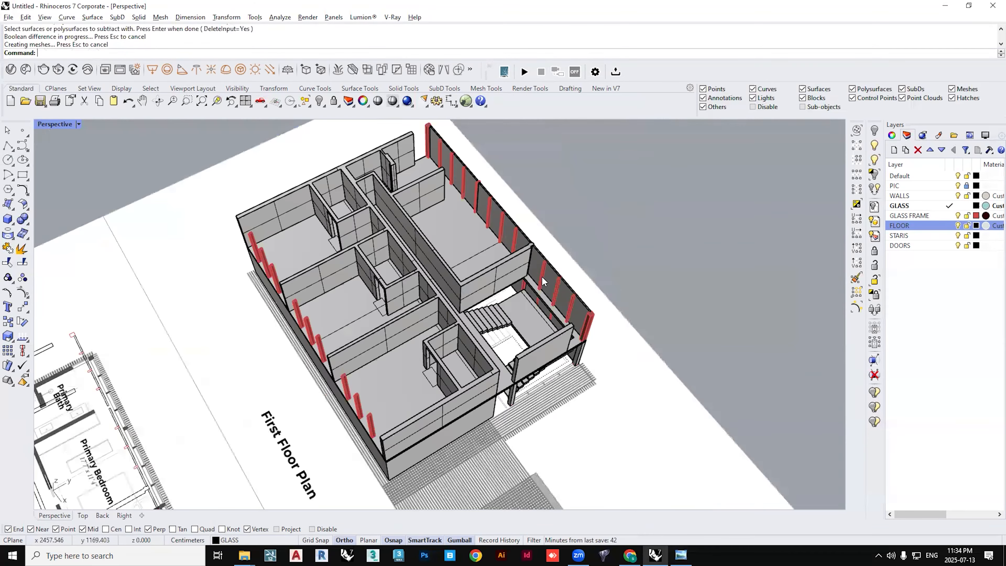
{"action": "right_click_drag", "start_coordinate": [530, 276], "coordinate": [567, 348]}
{"action": "scroll", "coordinate": [566, 349], "scroll_direction": "down", "scroll_amount": 6}
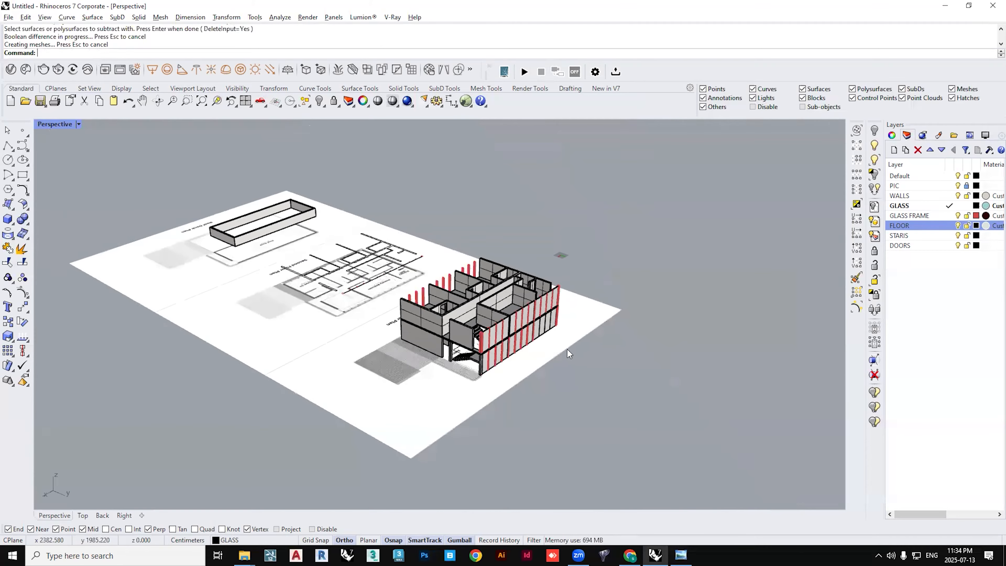
{"action": "scroll", "coordinate": [539, 333], "scroll_direction": "up", "scroll_amount": 3}
{"action": "scroll", "coordinate": [538, 333], "scroll_direction": "down", "scroll_amount": 5}
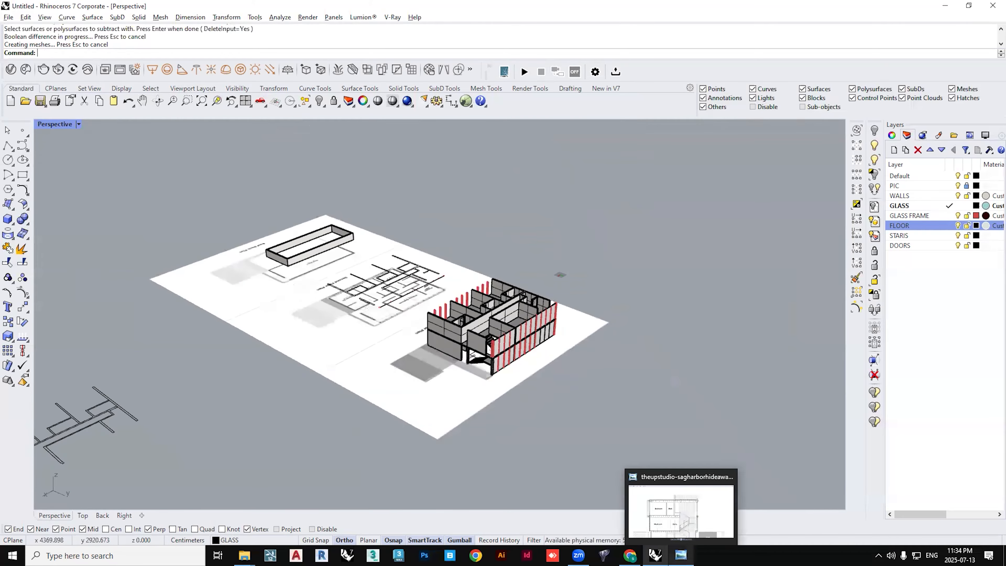
- Switch to Windows Photo Viewer, browse the reference photos of the house exterior, and return to Rhino
{"action": "left_click", "coordinate": [681, 555]}
{"action": "key", "text": "Right"}
{"action": "key", "text": "Right"}
{"action": "key", "text": "Left"}
{"action": "key", "text": "Left"}
{"action": "key", "text": "Left"}
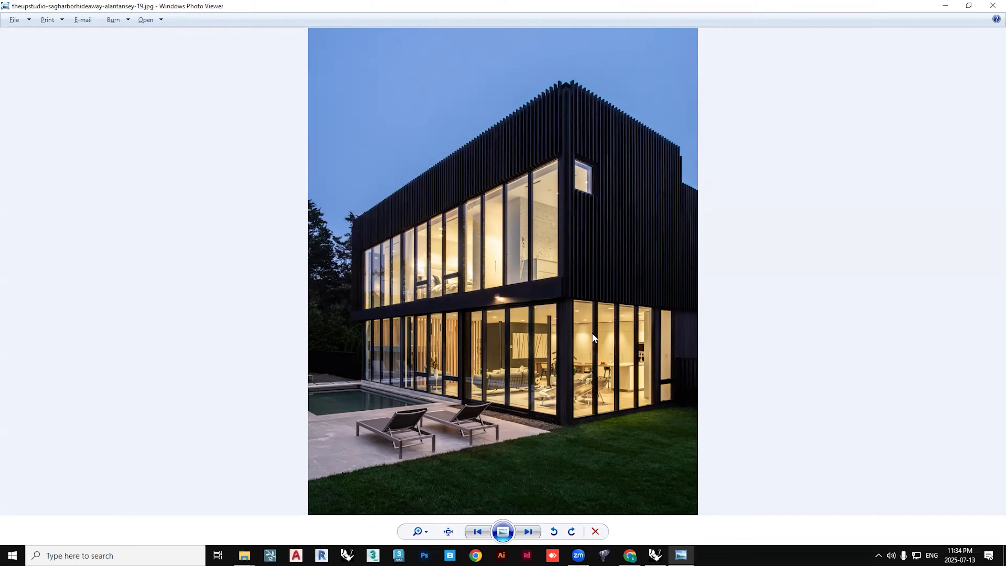
{"action": "key", "text": "alt+Tab"}
- Show the hidden roof slab on the building again
{"action": "right_click_drag", "start_coordinate": [470, 372], "coordinate": [504, 352]}
{"action": "scroll", "coordinate": [460, 313], "scroll_direction": "up", "scroll_amount": 5}
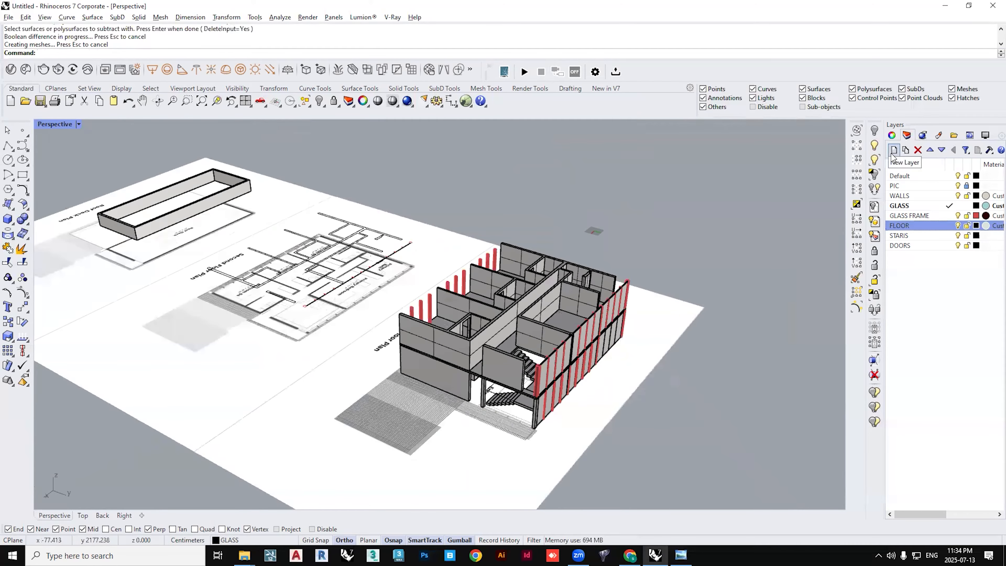
{"action": "left_click", "coordinate": [875, 145]}
{"action": "right_click_drag", "start_coordinate": [161, 225], "coordinate": [248, 246], "text": "shift"}
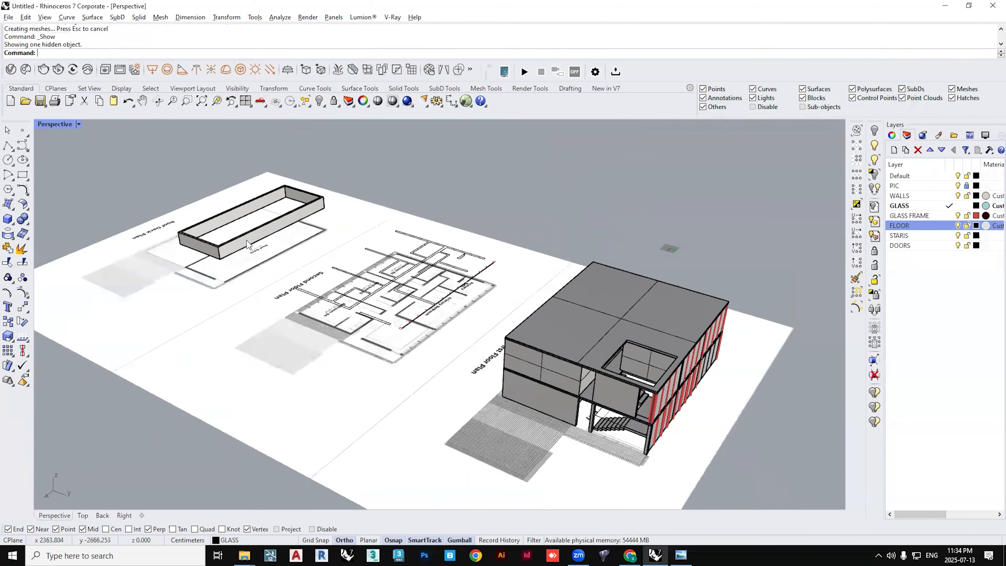
- Move the rectangular parapet from the roof deck plan onto the building's roof corner above the stairs
{"action": "left_click", "coordinate": [248, 245]}
{"action": "type", "text": "m"}
{"action": "key", "text": "Return"}
{"action": "left_click", "coordinate": [220, 259]}
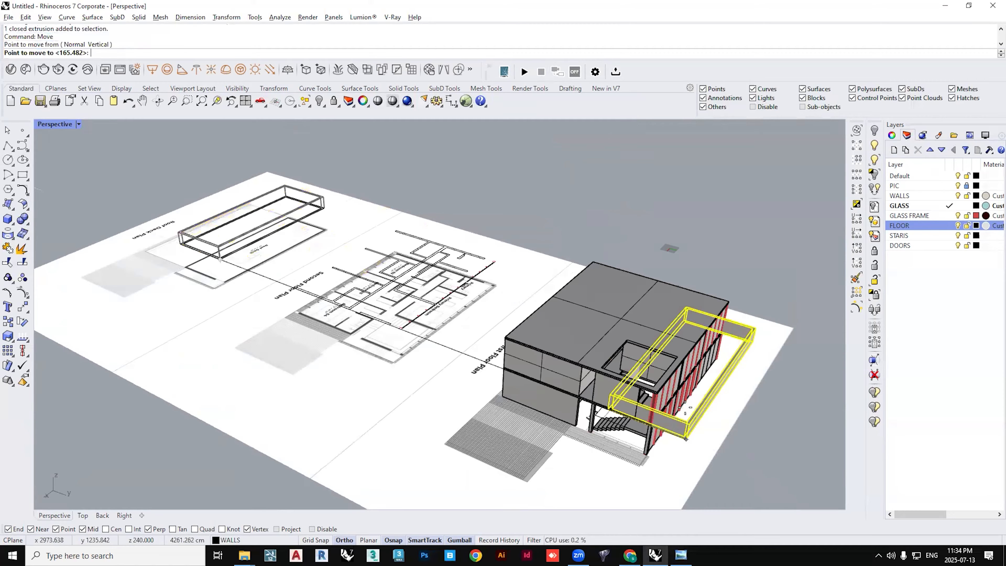
{"action": "left_click", "coordinate": [654, 392]}
{"action": "key", "text": "Escape"}
- Check the parapet's fit on the roof from several angles, and switch to the maximized Top viewport
{"action": "right_click_drag", "start_coordinate": [654, 392], "coordinate": [650, 443]}
{"action": "right_click_drag", "start_coordinate": [705, 501], "coordinate": [651, 451], "text": "shift"}
{"action": "right_click_drag", "start_coordinate": [527, 345], "coordinate": [578, 396]}
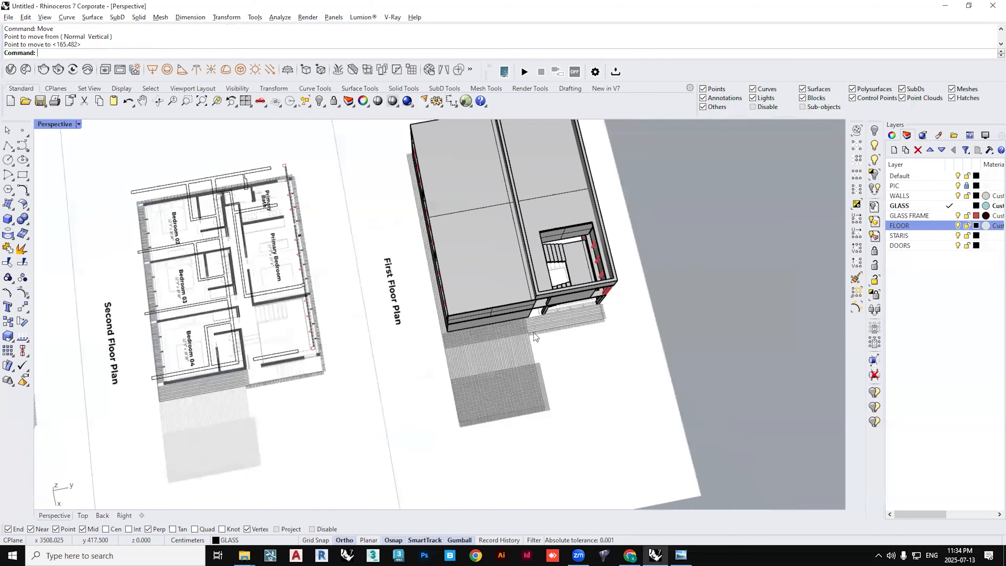
{"action": "right_click_drag", "start_coordinate": [533, 333], "coordinate": [583, 286]}
{"action": "scroll", "coordinate": [574, 282], "scroll_direction": "up", "scroll_amount": 10}
{"action": "scroll", "coordinate": [558, 308], "scroll_direction": "down", "scroll_amount": 5}
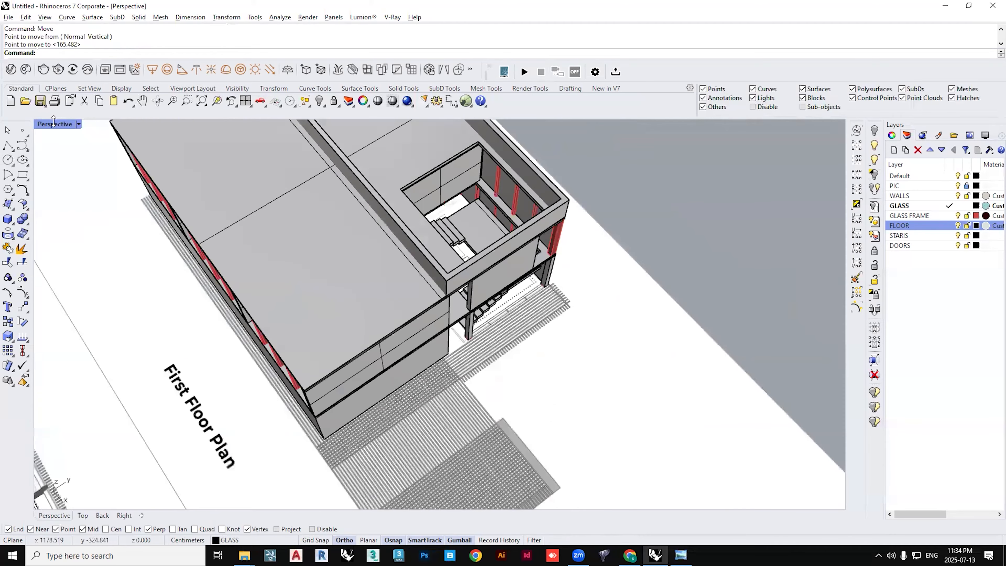
{"action": "double_click", "coordinate": [53, 123]}
{"action": "double_click", "coordinate": [43, 124]}
{"action": "scroll", "coordinate": [381, 313], "scroll_direction": "down", "scroll_amount": 4}
{"action": "scroll", "coordinate": [407, 213], "scroll_direction": "up", "scroll_amount": 2}
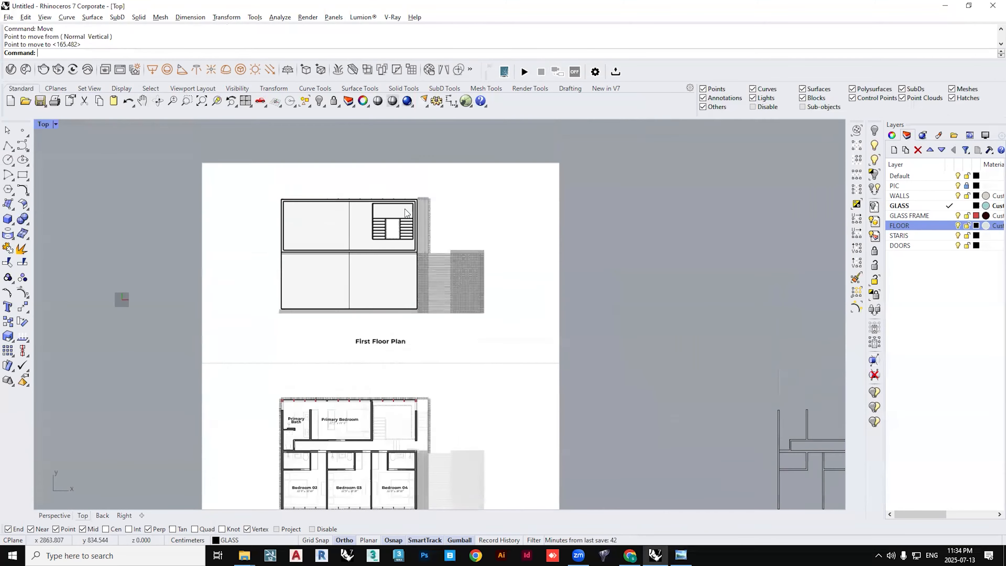
- Draw a narrow rectangle over the first vertical slat beside the building on the First Floor Plan
{"action": "scroll", "coordinate": [407, 212], "scroll_direction": "up", "scroll_amount": 5}
{"action": "left_click", "coordinate": [23, 175]}
{"action": "scroll", "coordinate": [417, 177], "scroll_direction": "up", "scroll_amount": 3}
{"action": "left_click", "coordinate": [416, 178]}
{"action": "scroll", "coordinate": [416, 177], "scroll_direction": "down", "scroll_amount": 6}
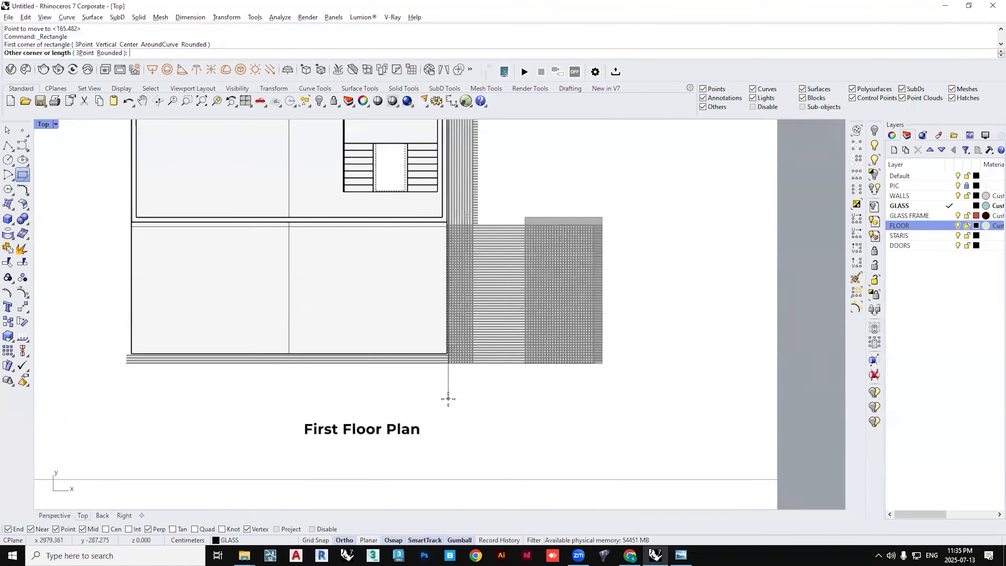
{"action": "scroll", "coordinate": [443, 281], "scroll_direction": "up", "scroll_amount": 6}
{"action": "left_click", "coordinate": [438, 280]}
- Copy the slat rectangle about 11.6 cm over onto the next vertical slat of the plan
{"action": "left_click", "coordinate": [438, 280]}
{"action": "right_click_drag", "start_coordinate": [443, 286], "coordinate": [435, 311]}
{"action": "type", "text": "C"}
{"action": "scroll", "coordinate": [435, 297], "scroll_direction": "up", "scroll_amount": 4}
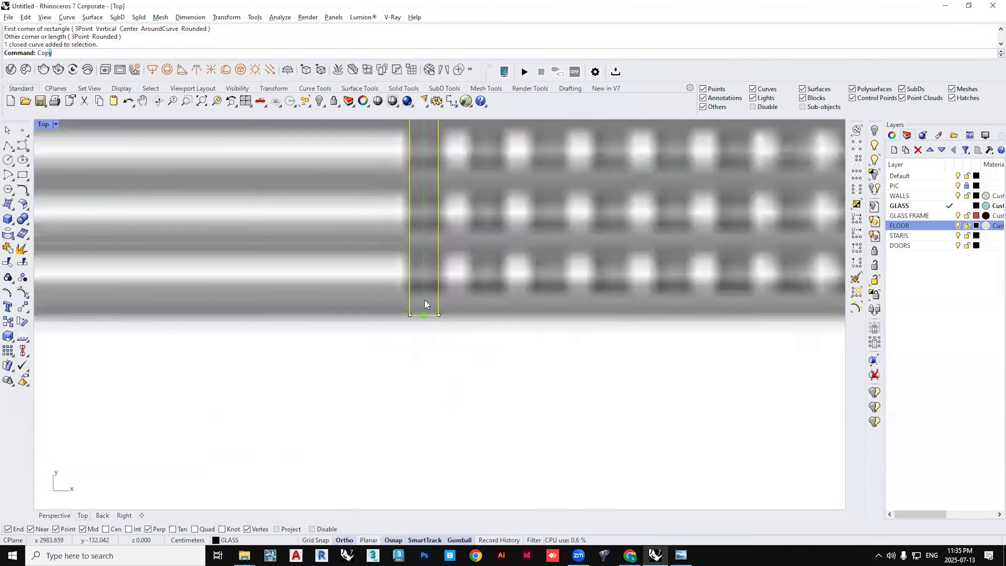
{"action": "type", "text": "opy"}
{"action": "key", "text": "Return"}
{"action": "left_click", "coordinate": [406, 318]}
{"action": "key", "text": "shift"}
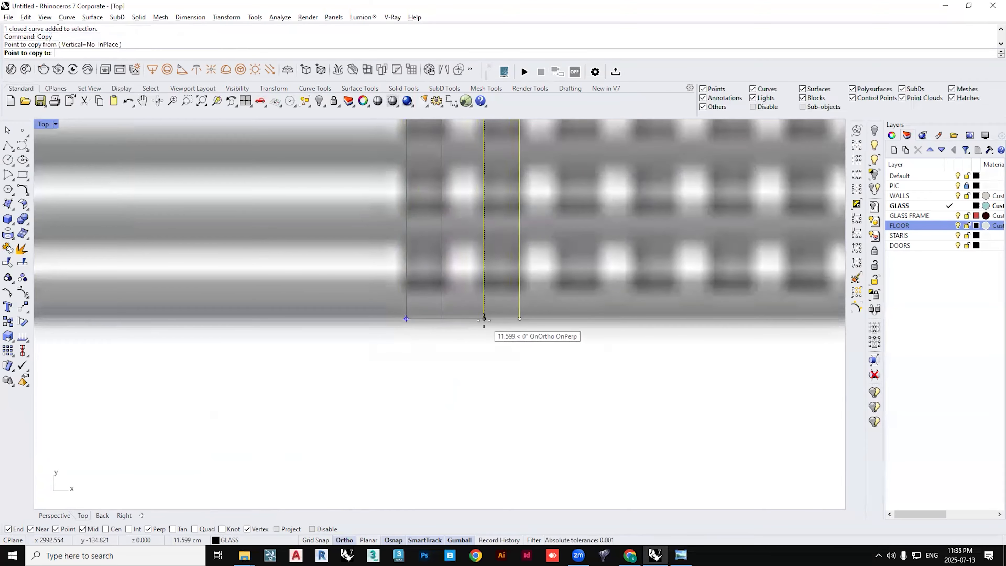
{"action": "left_click", "coordinate": [484, 319]}
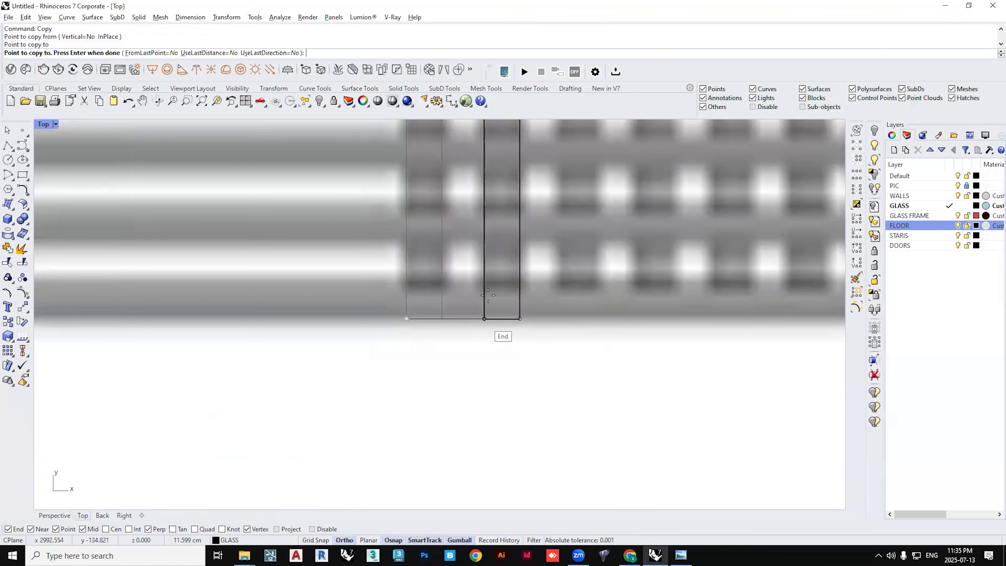
- Enable FromLastPoint, UseLastDistance and UseLastDirection, and repeat the slat copies across the slat band beside the building
{"action": "left_click", "coordinate": [158, 53]}
{"action": "left_click", "coordinate": [210, 52]}
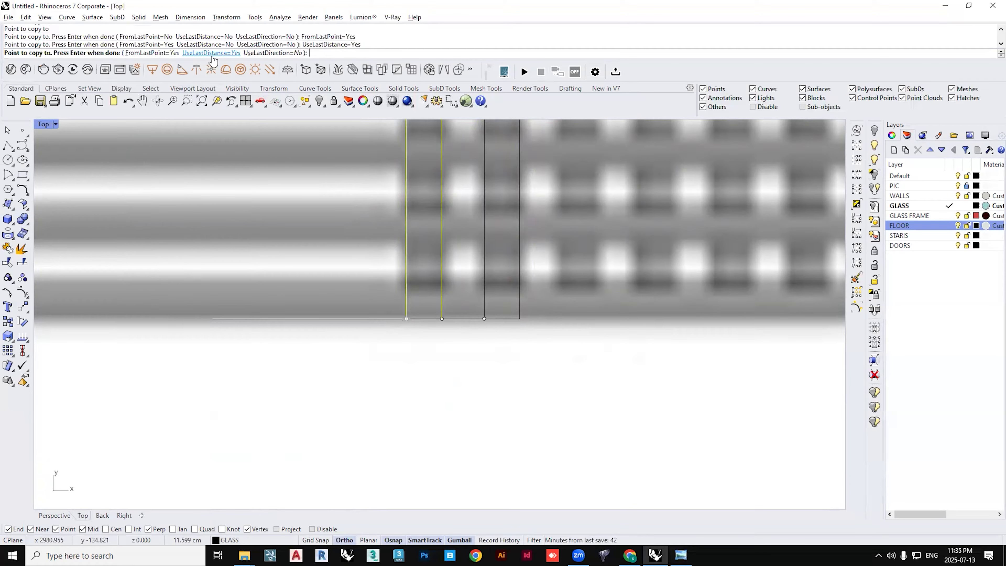
{"action": "left_click", "coordinate": [283, 54]}
{"action": "scroll", "coordinate": [611, 315], "scroll_direction": "down", "scroll_amount": 3}
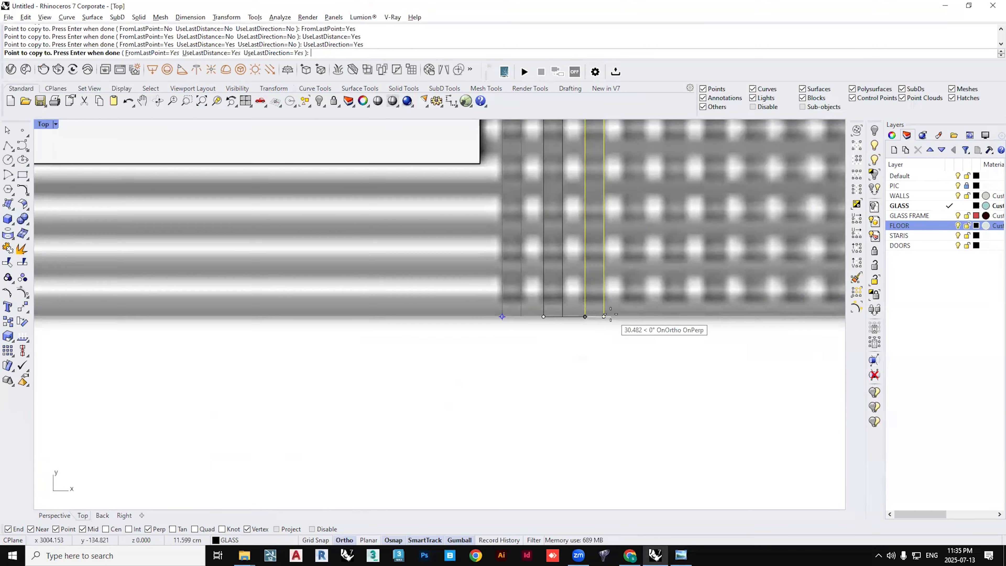
{"action": "left_click", "coordinate": [632, 320]}
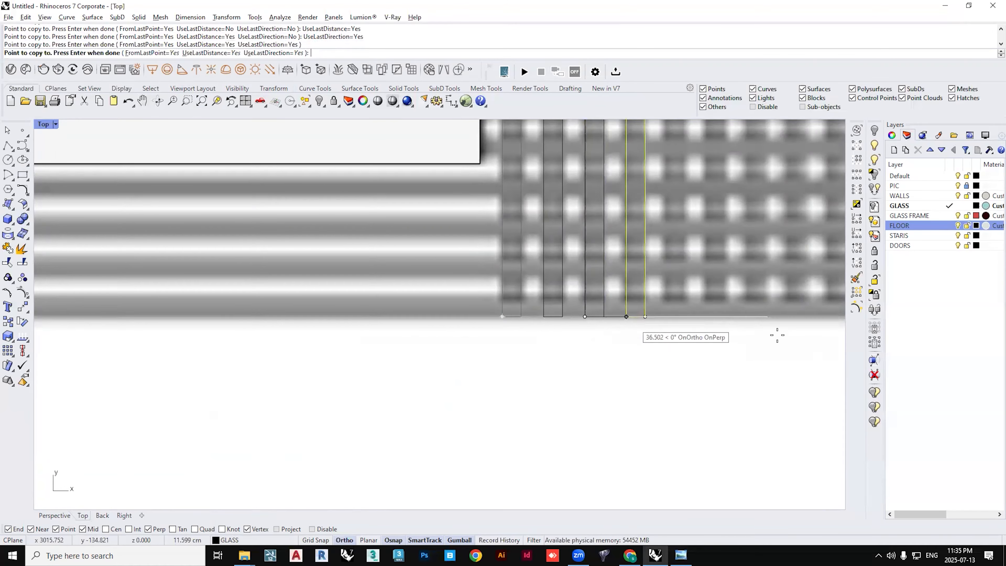
{"action": "scroll", "coordinate": [774, 333], "scroll_direction": "down", "scroll_amount": 3}
{"action": "left_click", "coordinate": [743, 335]}
{"action": "right_click_drag", "start_coordinate": [756, 357], "coordinate": [404, 365]}
{"action": "left_click", "coordinate": [413, 356]}
{"action": "left_click", "coordinate": [436, 359]}
{"action": "left_click", "coordinate": [481, 361]}
{"action": "left_click", "coordinate": [534, 362]}
{"action": "left_click", "coordinate": [565, 362]}
{"action": "left_click", "coordinate": [565, 362]}
{"action": "scroll", "coordinate": [567, 362], "scroll_direction": "down", "scroll_amount": 6}
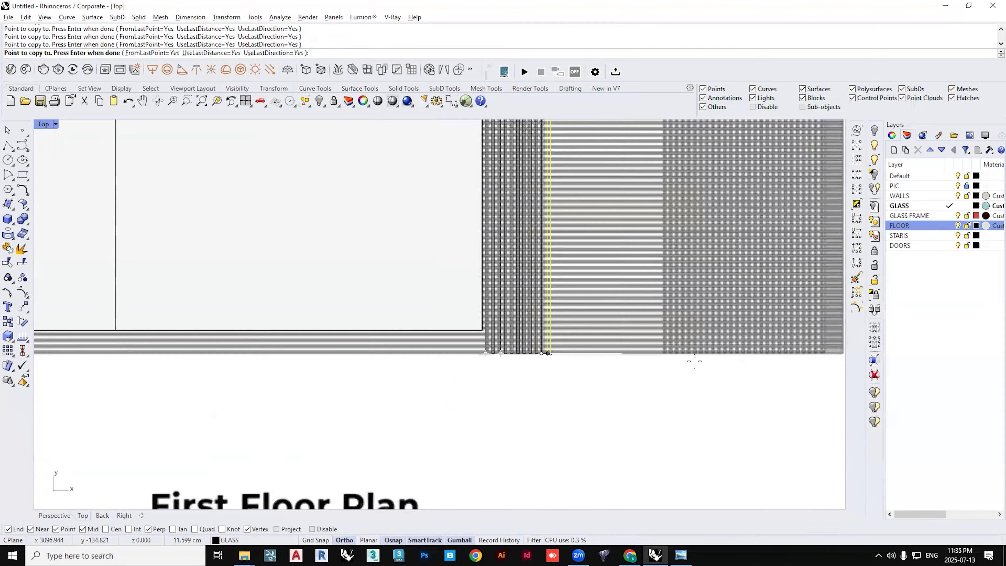
{"action": "right_click", "coordinate": [622, 366]}
- Duplicate the ten slat outlines onto the start of the outer slat grid on the plan
{"action": "scroll", "coordinate": [556, 346], "scroll_direction": "up", "scroll_amount": 6}
{"action": "left_click_drag", "start_coordinate": [559, 384], "coordinate": [410, 345]}
{"action": "right_click_drag", "start_coordinate": [441, 362], "coordinate": [275, 433]}
{"action": "scroll", "coordinate": [354, 363], "scroll_direction": "down", "scroll_amount": 6}
{"action": "right_click_drag", "start_coordinate": [325, 235], "coordinate": [332, 285]}
{"action": "scroll", "coordinate": [331, 284], "scroll_direction": "down", "scroll_amount": 4}
{"action": "left_click_drag", "start_coordinate": [341, 207], "coordinate": [453, 226], "text": "alt"}
{"action": "scroll", "coordinate": [444, 429], "scroll_direction": "up", "scroll_amount": 6}
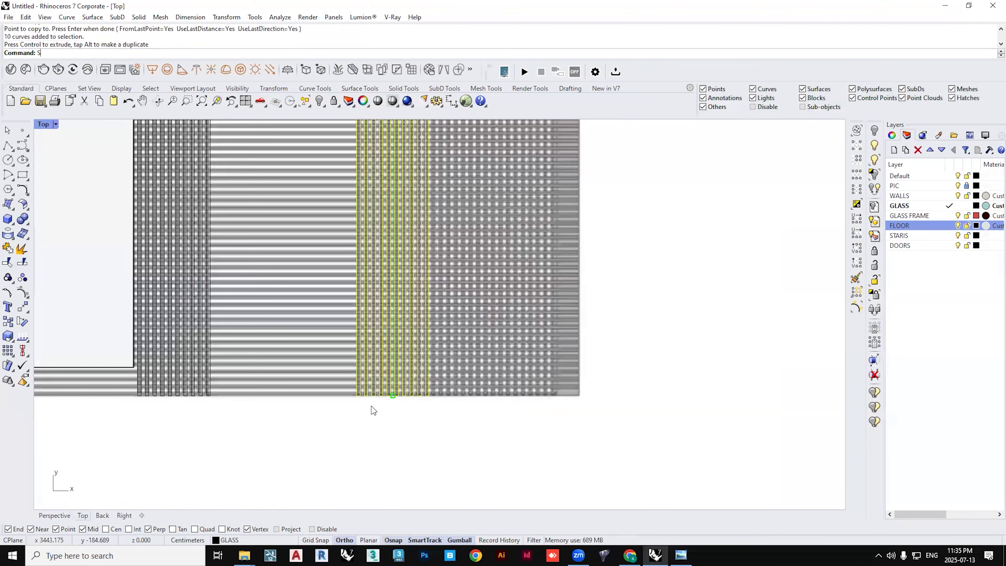
- Scale the duplicated slats in one direction with Scale1D to end at the far edge of the outer slat grid
{"action": "scroll", "coordinate": [372, 407], "scroll_direction": "up", "scroll_amount": 6}
{"action": "type", "text": "Scale1D"}
{"action": "key", "text": "Return"}
{"action": "left_click", "coordinate": [343, 386]}
{"action": "scroll", "coordinate": [339, 385], "scroll_direction": "down", "scroll_amount": 4}
{"action": "scroll", "coordinate": [343, 221], "scroll_direction": "up", "scroll_amount": 5}
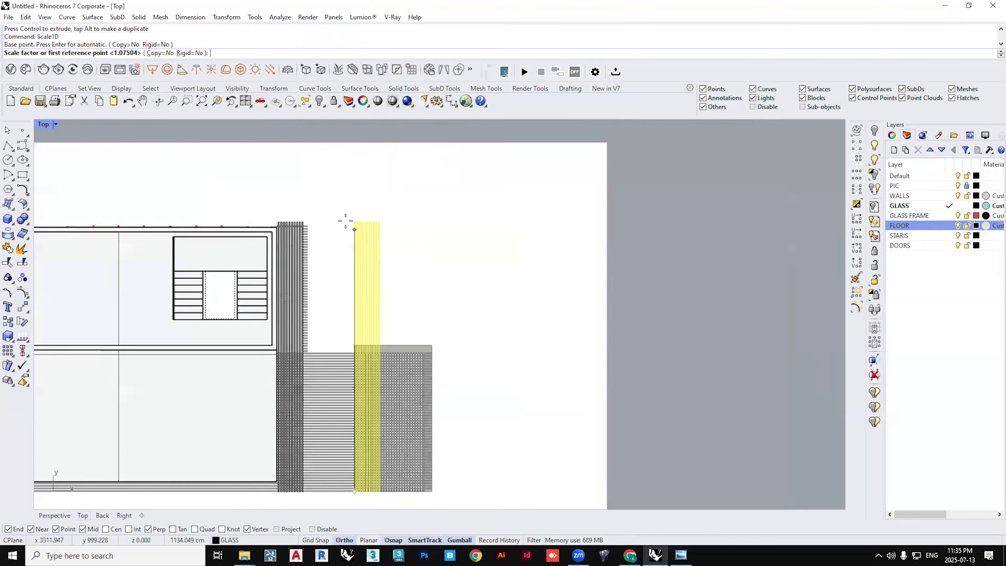
{"action": "left_click", "coordinate": [370, 199]}
{"action": "scroll", "coordinate": [369, 198], "scroll_direction": "down", "scroll_amount": 3}
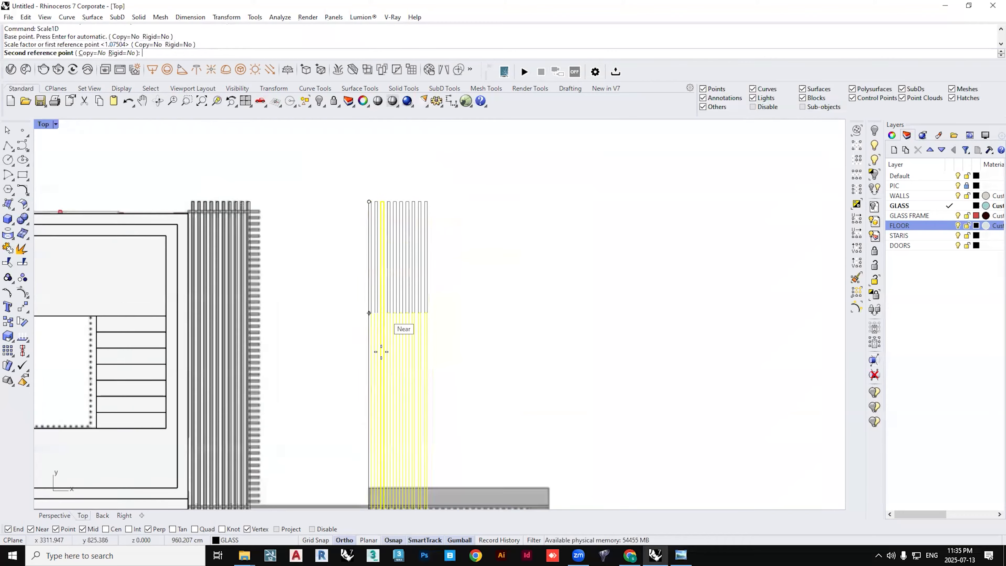
{"action": "scroll", "coordinate": [384, 336], "scroll_direction": "up", "scroll_amount": 5}
{"action": "left_click", "coordinate": [400, 374]}
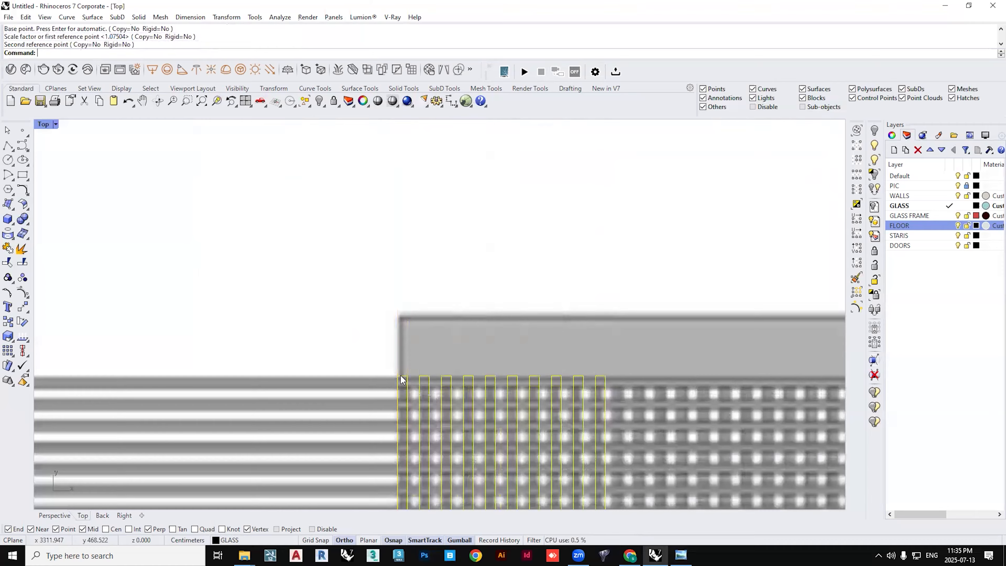
{"action": "scroll", "coordinate": [400, 374], "scroll_direction": "down", "scroll_amount": 4}
{"action": "scroll", "coordinate": [426, 294], "scroll_direction": "up", "scroll_amount": 3}
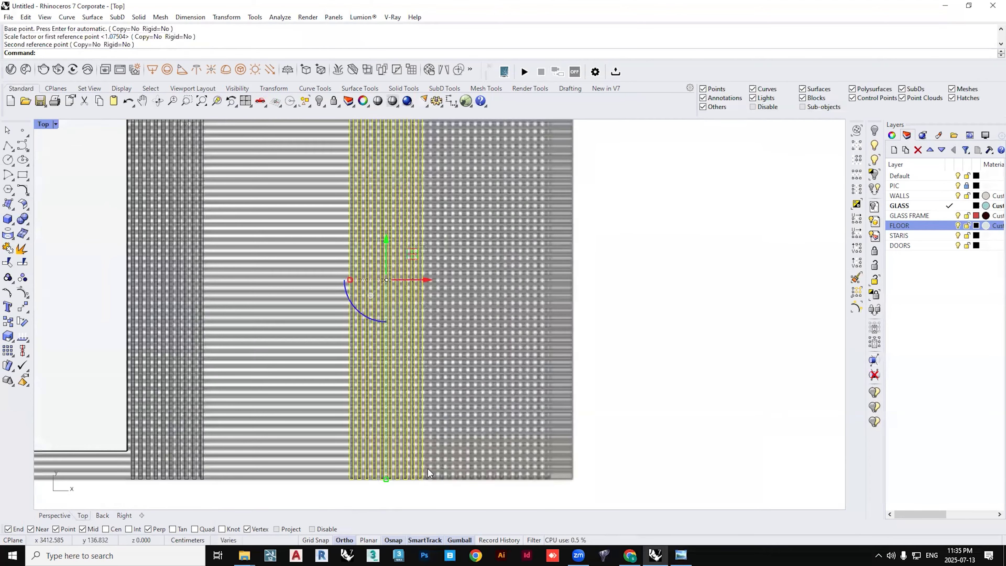
- Copy the last duplicated slat by one slat spacing, enabling FromLastPoint, UseLastDistance and UseLastDirection for the following copies
{"action": "key", "text": "Escape"}
{"action": "scroll", "coordinate": [416, 477], "scroll_direction": "up", "scroll_amount": 5}
{"action": "left_click", "coordinate": [423, 481]}
{"action": "type", "text": "Copy"}
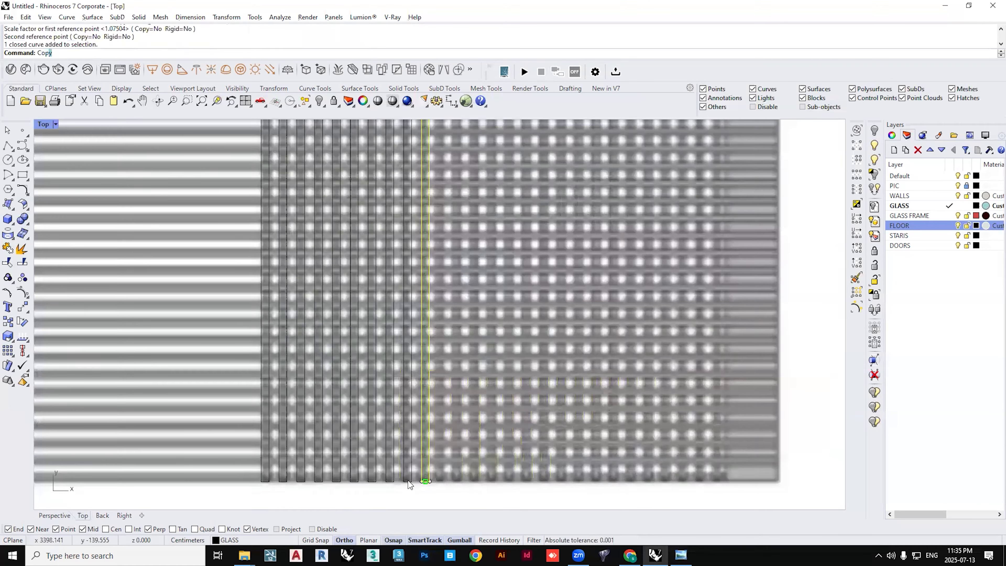
{"action": "key", "text": "Return"}
{"action": "scroll", "coordinate": [409, 483], "scroll_direction": "up", "scroll_amount": 2}
{"action": "left_click", "coordinate": [410, 477]}
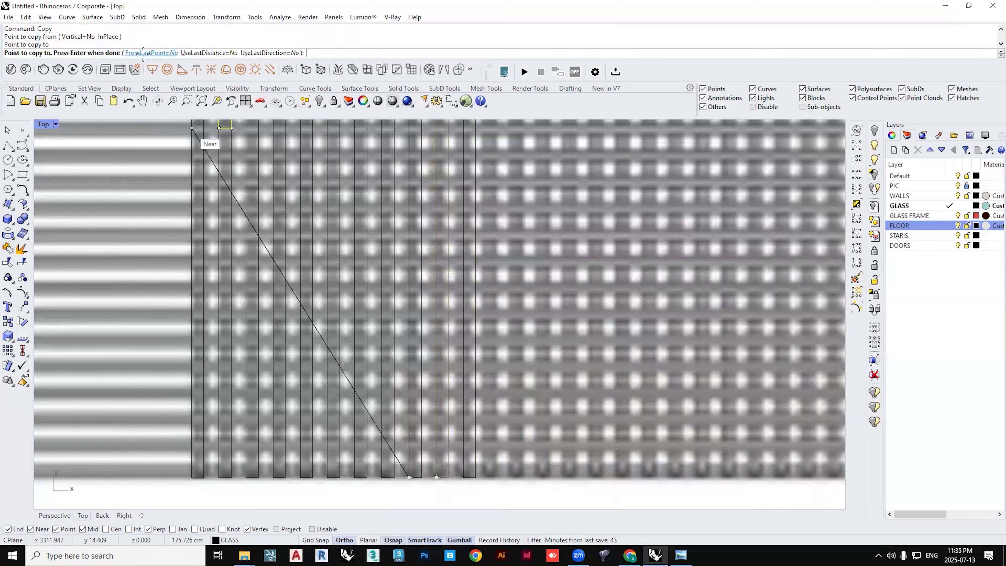
{"action": "left_click", "coordinate": [143, 53]}
{"action": "left_click", "coordinate": [211, 53]}
{"action": "left_click", "coordinate": [272, 53]}
- Place repeated slat copies across the rest of the outer grid and finish the copying
{"action": "left_click", "coordinate": [626, 245]}
{"action": "left_click", "coordinate": [712, 289]}
{"action": "left_click", "coordinate": [752, 305]}
{"action": "left_click", "coordinate": [743, 311]}
{"action": "scroll", "coordinate": [742, 311], "scroll_direction": "down", "scroll_amount": 6}
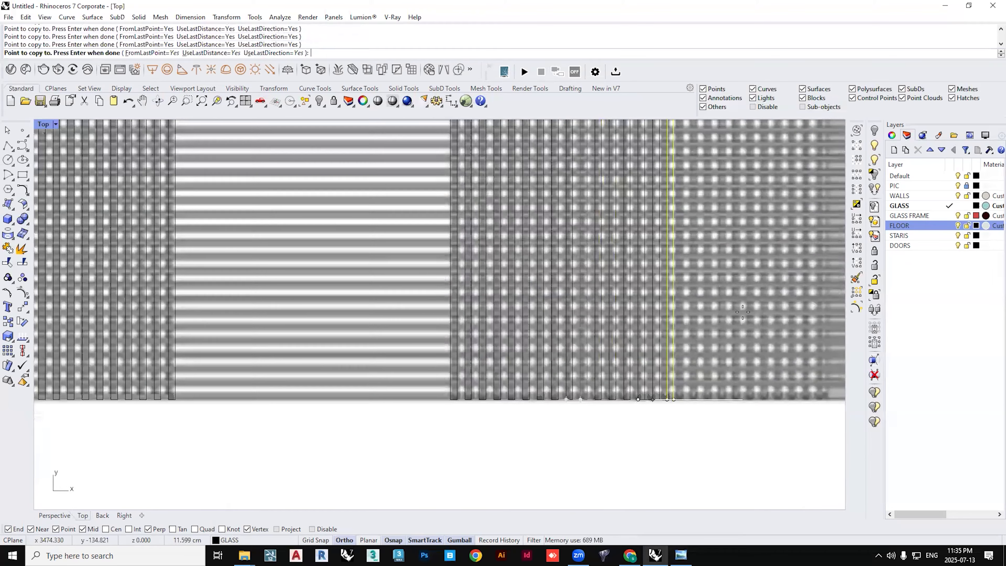
{"action": "right_click_drag", "start_coordinate": [742, 311], "coordinate": [637, 318]}
{"action": "left_click", "coordinate": [673, 319]}
{"action": "left_click", "coordinate": [697, 319]}
{"action": "left_click", "coordinate": [740, 321]}
{"action": "left_click", "coordinate": [761, 321]}
{"action": "left_click", "coordinate": [779, 322]}
{"action": "left_click", "coordinate": [807, 331]}
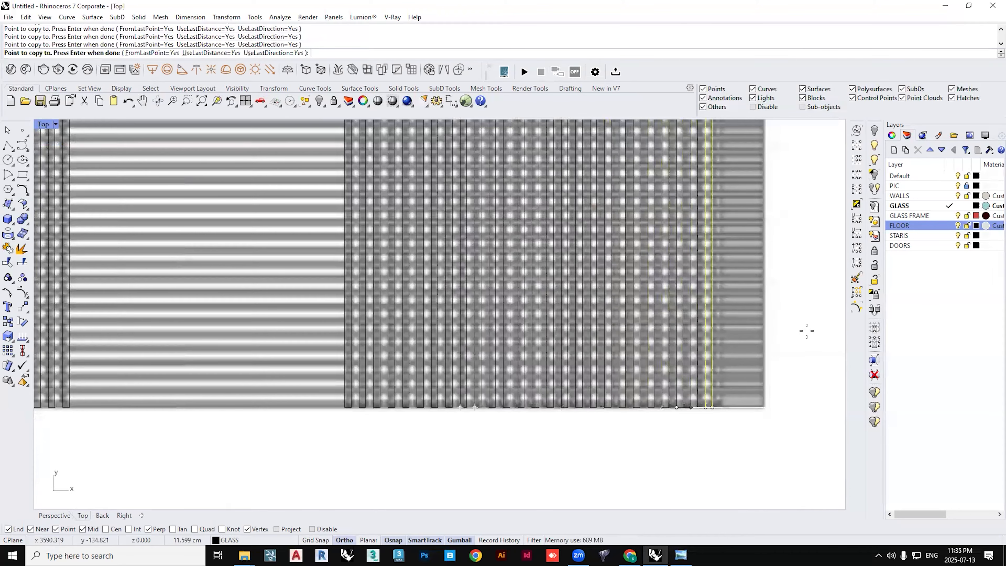
{"action": "left_click", "coordinate": [805, 332]}
{"action": "right_click", "coordinate": [752, 338]}
- Select the slat outlines of both bands and switch to the maximized Perspective viewport
{"action": "scroll", "coordinate": [705, 344], "scroll_direction": "down", "scroll_amount": 8}
{"action": "left_click_drag", "start_coordinate": [729, 386], "coordinate": [630, 201]}
{"action": "left_click", "coordinate": [649, 185]}
{"action": "scroll", "coordinate": [610, 285], "scroll_direction": "down", "scroll_amount": 4}
{"action": "left_click_drag", "start_coordinate": [672, 403], "coordinate": [571, 197]}
{"action": "scroll", "coordinate": [589, 240], "scroll_direction": "up", "scroll_amount": 8}
{"action": "left_click_drag", "start_coordinate": [593, 252], "coordinate": [538, 211]}
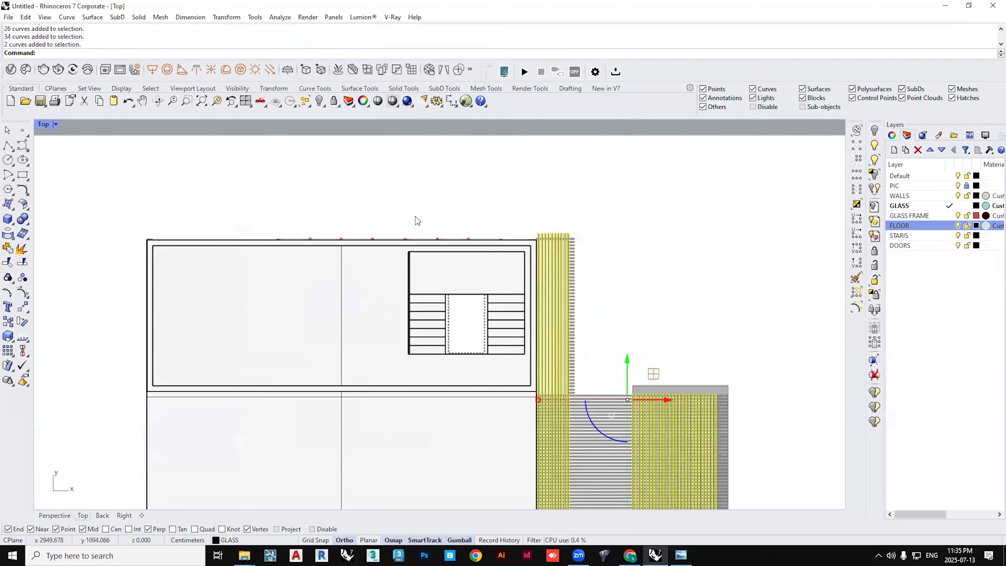
{"action": "double_click", "coordinate": [44, 124]}
{"action": "double_click", "coordinate": [453, 124]}
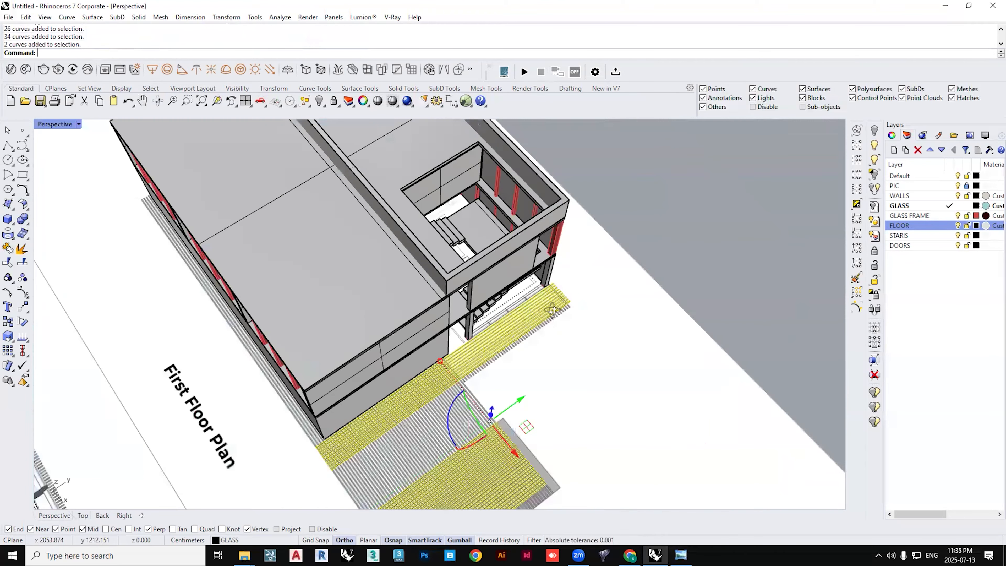
- Align the slat outlines in Z with the upper floor slab's corner using SetPt, and extrude them as solids
{"action": "right_click_drag", "start_coordinate": [541, 350], "coordinate": [566, 360]}
{"action": "type", "text": "SetPt"}
{"action": "key", "text": "Return"}
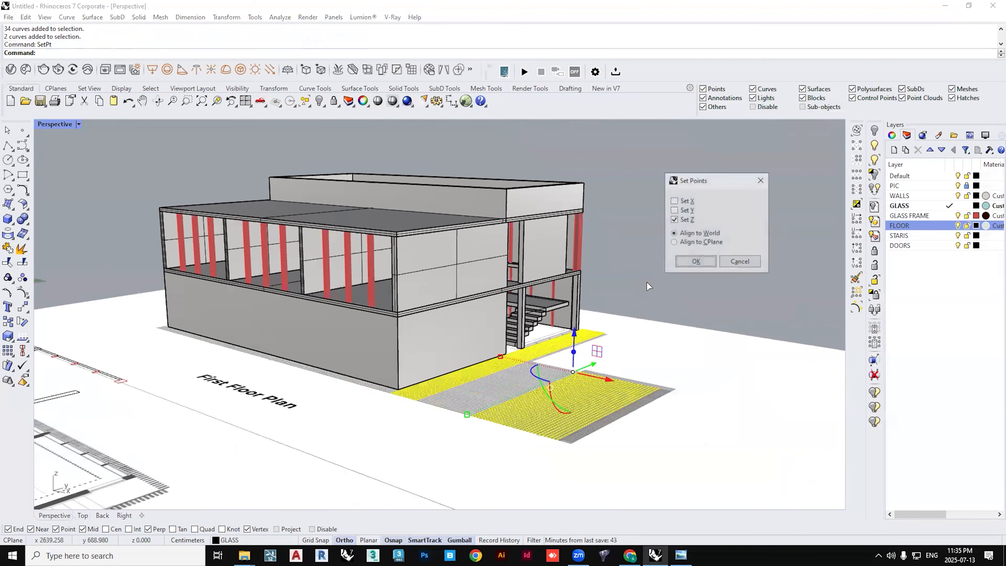
{"action": "key", "text": "Return"}
{"action": "left_click", "coordinate": [397, 319]}
{"action": "right_click_drag", "start_coordinate": [446, 323], "coordinate": [537, 303]}
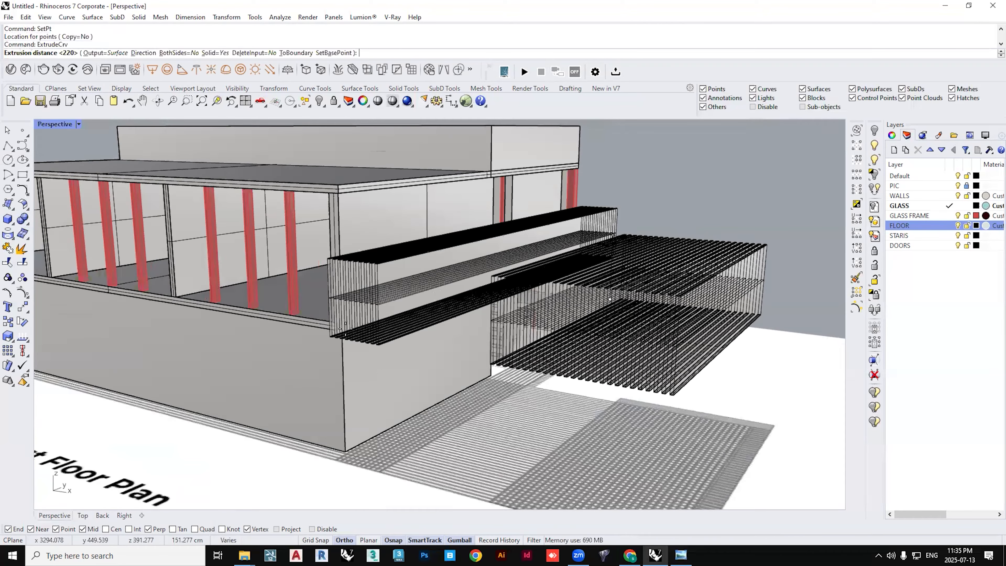
{"action": "key", "text": "Return"}
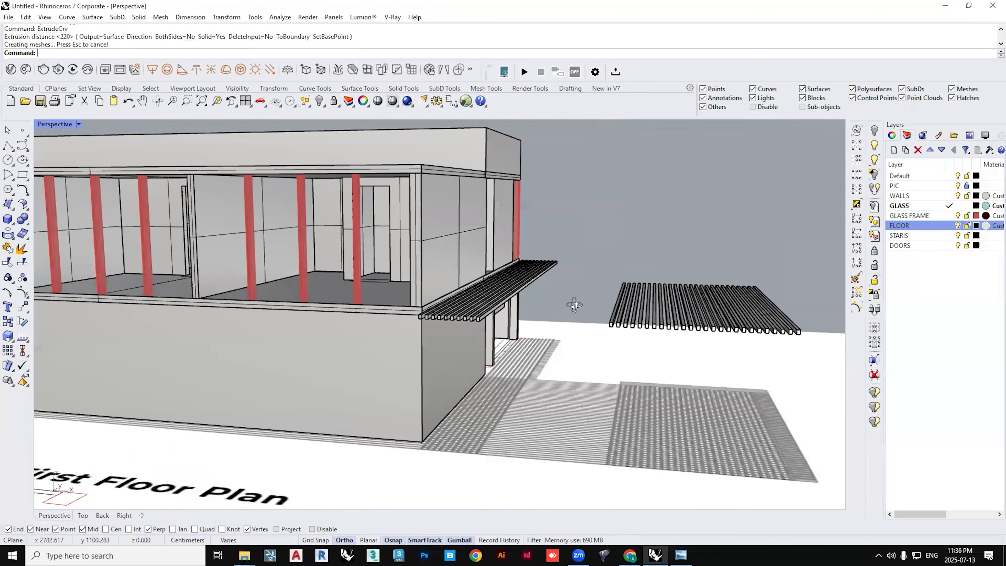
- Create a layer named ENTRANCE WOOD and assign all the extruded slats and their outlines to it
{"action": "left_click_drag", "start_coordinate": [808, 315], "coordinate": [545, 243]}
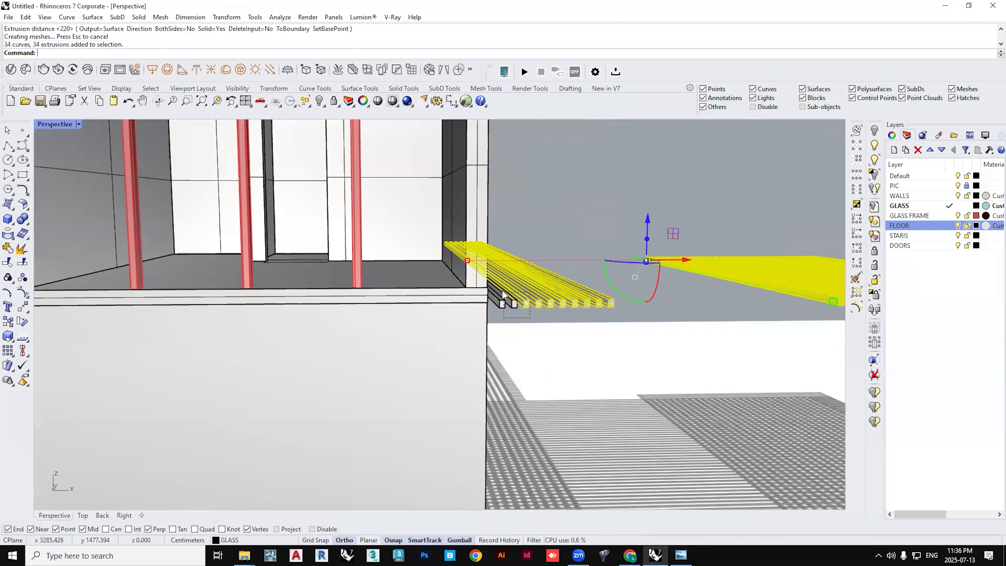
{"action": "left_click_drag", "start_coordinate": [512, 298], "coordinate": [455, 277], "text": "shift"}
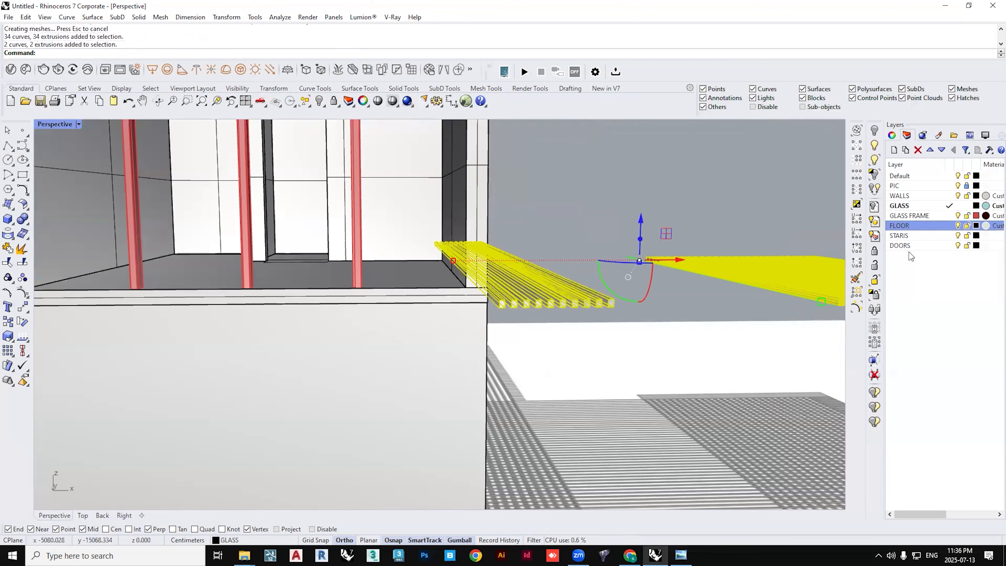
{"action": "left_click", "coordinate": [894, 151]}
{"action": "type", "text": "ENTRANCE WOOD"}
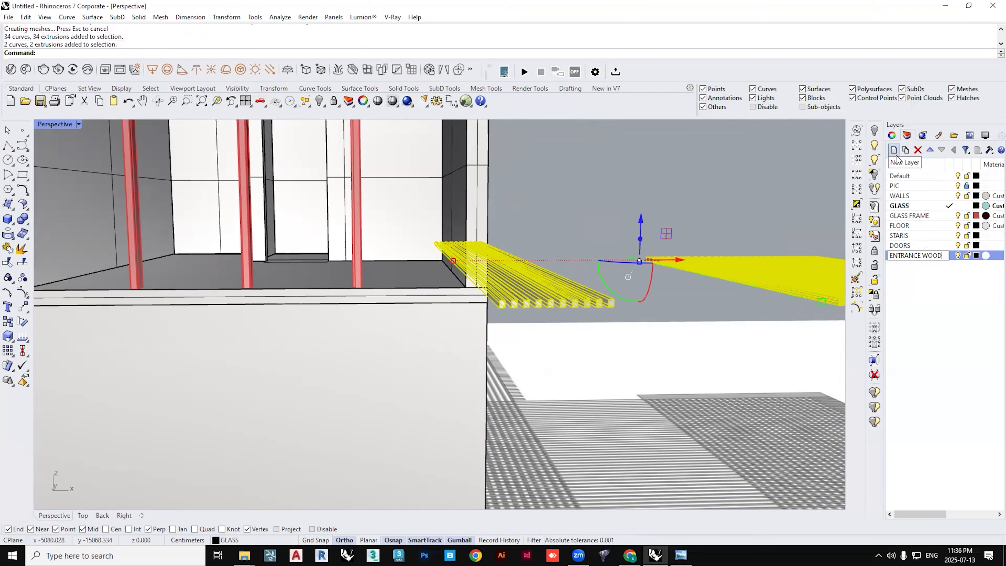
{"action": "key", "text": "Return"}
{"action": "right_click", "coordinate": [935, 258]}
{"action": "left_click", "coordinate": [929, 442]}
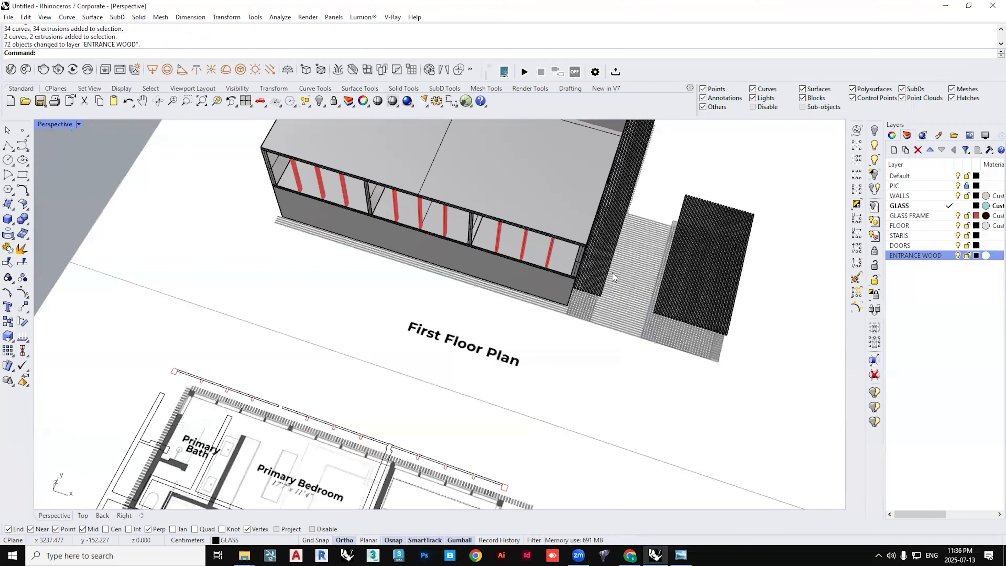
- In the Top viewport, rotate the outermost slat of the building-side band a quarter turn and move it to the band's front end
{"action": "scroll", "coordinate": [611, 274], "scroll_direction": "up", "scroll_amount": 2}
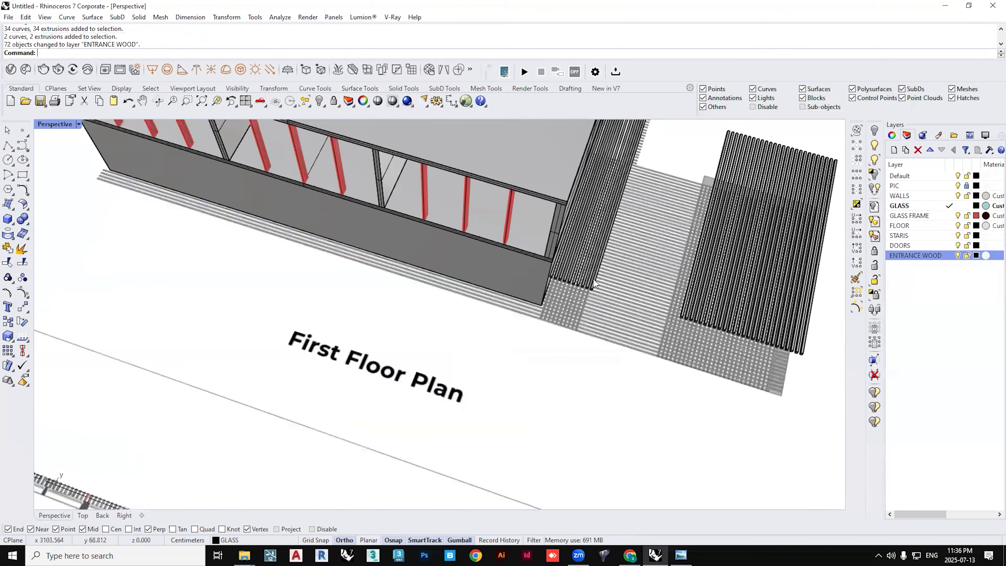
{"action": "scroll", "coordinate": [591, 286], "scroll_direction": "up", "scroll_amount": 8}
{"action": "left_click", "coordinate": [591, 286]}
{"action": "double_click", "coordinate": [48, 125]}
{"action": "double_click", "coordinate": [44, 126]}
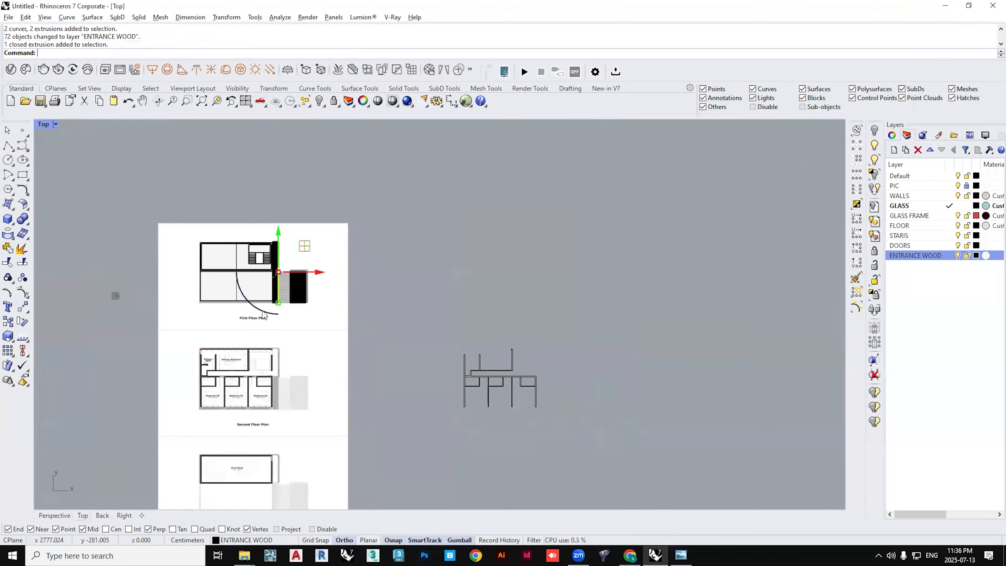
{"action": "left_click_drag", "start_coordinate": [264, 315], "coordinate": [319, 305]}
{"action": "scroll", "coordinate": [284, 273], "scroll_direction": "up", "scroll_amount": 12}
{"action": "left_click_drag", "start_coordinate": [269, 237], "coordinate": [292, 354]}
- Align the rotated slat with the plan's frontmost horizontal slat and the outer edge of the entrance grid
{"action": "scroll", "coordinate": [407, 377], "scroll_direction": "up", "scroll_amount": 10}
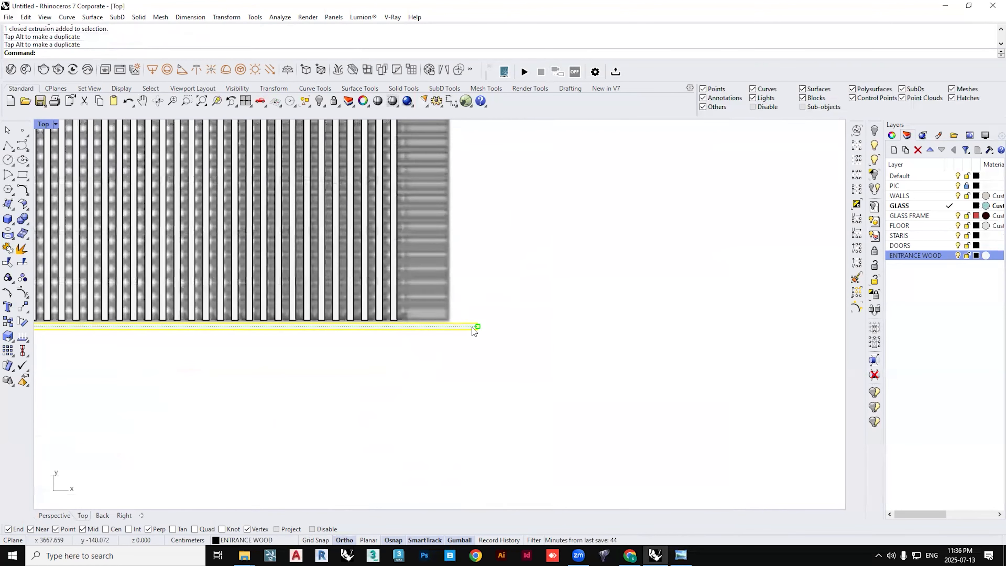
{"action": "scroll", "coordinate": [140, 280], "scroll_direction": "down", "scroll_amount": 6}
{"action": "right_click_drag", "start_coordinate": [289, 291], "coordinate": [721, 302]}
{"action": "right_click_drag", "start_coordinate": [142, 306], "coordinate": [177, 304]}
{"action": "left_click_drag", "start_coordinate": [183, 291], "coordinate": [185, 286]}
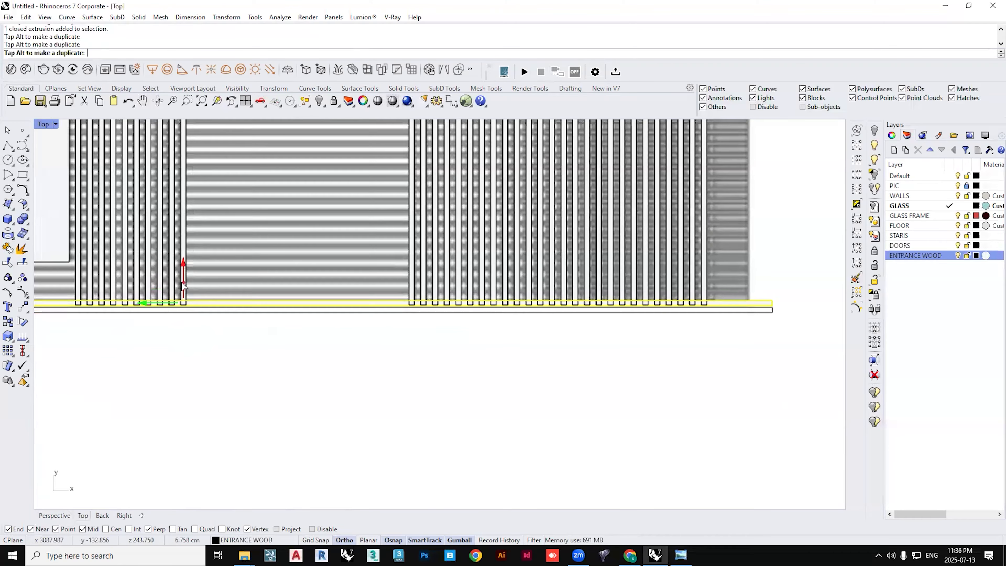
{"action": "right_click_drag", "start_coordinate": [185, 311], "coordinate": [305, 311]}
{"action": "left_click_drag", "start_coordinate": [275, 304], "coordinate": [263, 304]}
{"action": "right_click_drag", "start_coordinate": [292, 318], "coordinate": [249, 317]}
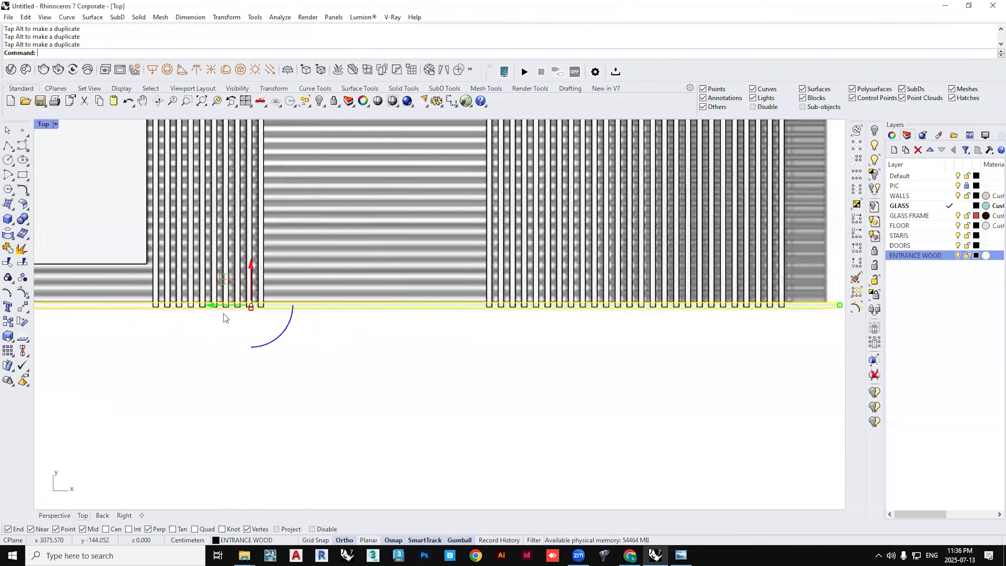
{"action": "left_click_drag", "start_coordinate": [216, 305], "coordinate": [203, 305]}
- Stretch the horizontal slat with Scale1D from its outer end to the far end of the building's front slats
{"action": "scroll", "coordinate": [353, 330], "scroll_direction": "down", "scroll_amount": 6}
{"action": "scroll", "coordinate": [563, 339], "scroll_direction": "down", "scroll_amount": 6}
{"action": "right_click_drag", "start_coordinate": [529, 337], "coordinate": [752, 337]}
{"action": "type", "text": "Scale1D"}
{"action": "scroll", "coordinate": [797, 328], "scroll_direction": "up", "scroll_amount": 14}
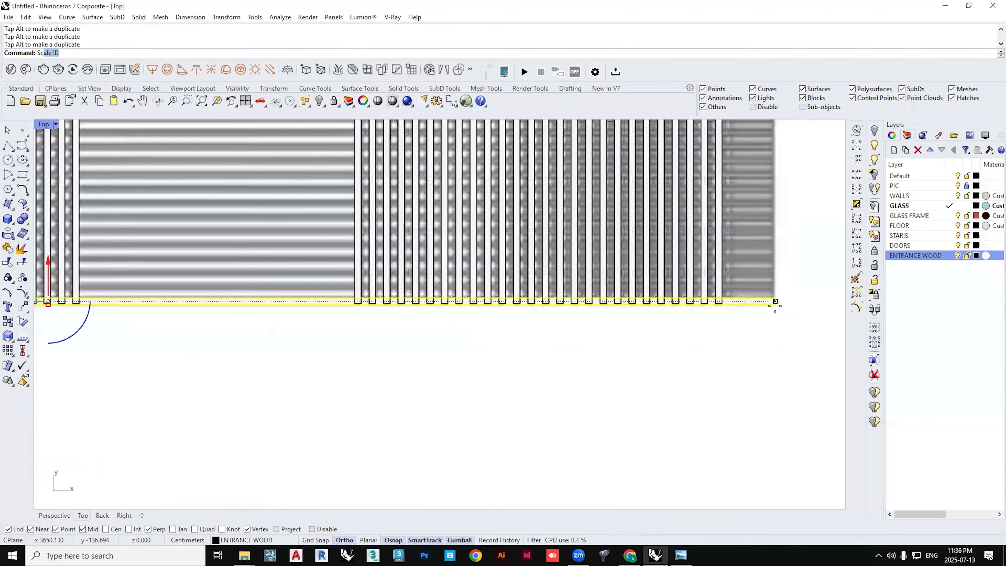
{"action": "key", "text": "Return"}
{"action": "left_click", "coordinate": [775, 304]}
{"action": "scroll", "coordinate": [775, 304], "scroll_direction": "down", "scroll_amount": 6}
{"action": "scroll", "coordinate": [422, 304], "scroll_direction": "down", "scroll_amount": 5}
{"action": "right_click_drag", "start_coordinate": [123, 313], "coordinate": [501, 312]}
{"action": "scroll", "coordinate": [500, 305], "scroll_direction": "up", "scroll_amount": 5}
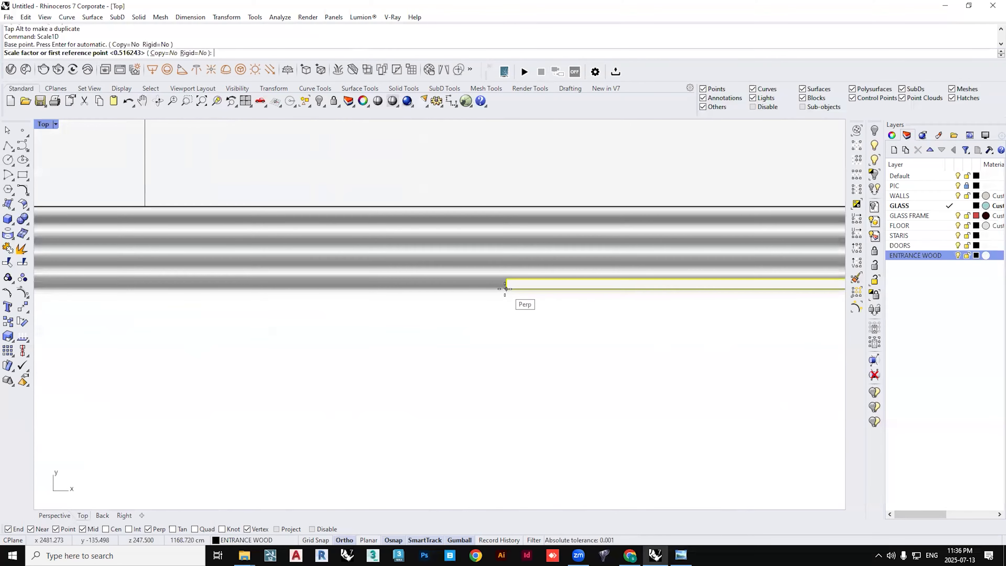
{"action": "left_click", "coordinate": [504, 284]}
{"action": "scroll", "coordinate": [558, 310], "scroll_direction": "down", "scroll_amount": 4}
{"action": "right_click_drag", "start_coordinate": [136, 295], "coordinate": [382, 312]}
{"action": "scroll", "coordinate": [238, 312], "scroll_direction": "up", "scroll_amount": 6}
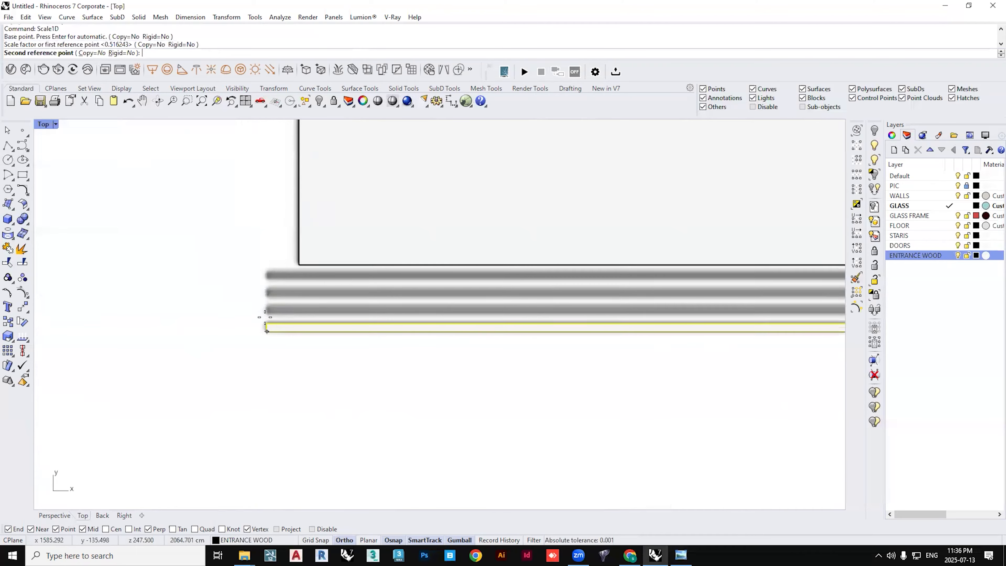
{"action": "left_click", "coordinate": [265, 329]}
- Try to duplicate the horizontal front slat inward along the building's front strip
{"action": "key", "text": "Escape"}
{"action": "left_click", "coordinate": [305, 329]}
{"action": "scroll", "coordinate": [348, 330], "scroll_direction": "down", "scroll_amount": 5}
{"action": "scroll", "coordinate": [373, 288], "scroll_direction": "up", "scroll_amount": 6}
{"action": "right_click_drag", "start_coordinate": [374, 289], "coordinate": [631, 308]}
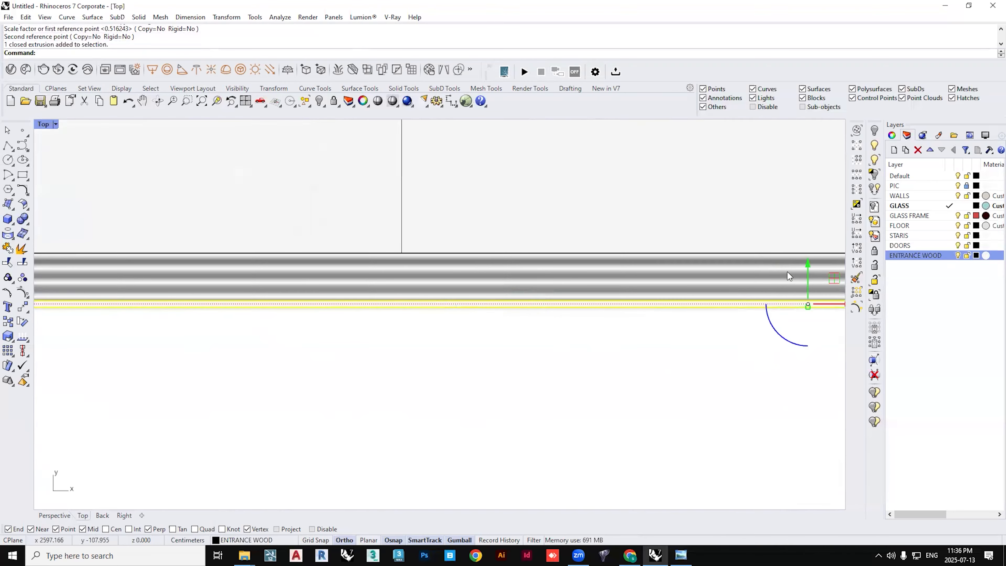
{"action": "left_click_drag", "start_coordinate": [810, 279], "coordinate": [808, 240]}
{"action": "left_click_drag", "start_coordinate": [807, 241], "coordinate": [808, 231], "text": "alt"}
{"action": "key", "text": "Escape"}
- Delete the duplicated horizontal slats, keeping only the frontmost one
{"action": "scroll", "coordinate": [767, 266], "scroll_direction": "down", "scroll_amount": 12}
{"action": "scroll", "coordinate": [431, 282], "scroll_direction": "up", "scroll_amount": 6}
{"action": "left_click_drag", "start_coordinate": [433, 285], "coordinate": [406, 205]}
{"action": "scroll", "coordinate": [366, 315], "scroll_direction": "down", "scroll_amount": 6}
{"action": "scroll", "coordinate": [396, 285], "scroll_direction": "up", "scroll_amount": 6}
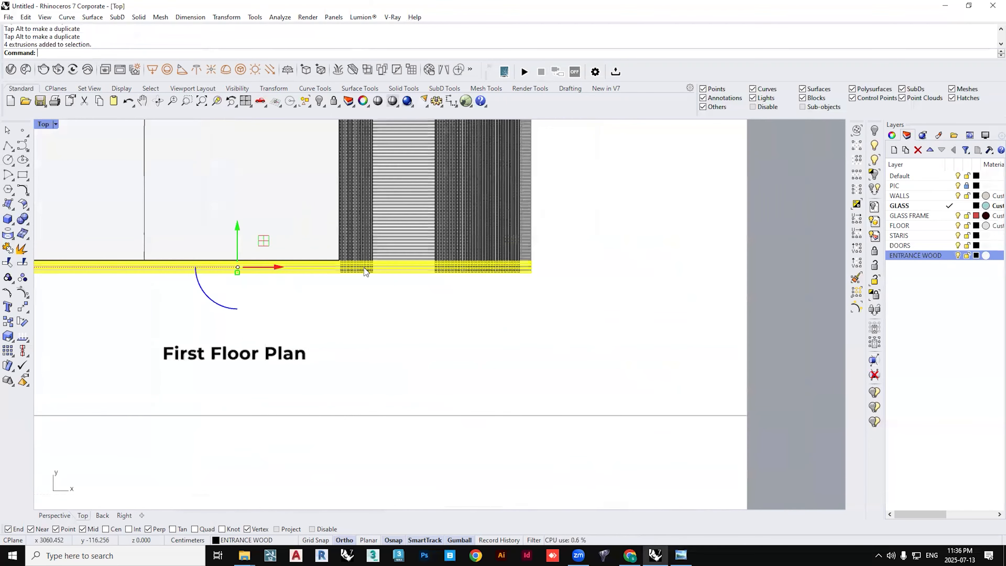
{"action": "scroll", "coordinate": [428, 262], "scroll_direction": "up", "scroll_amount": 4}
{"action": "left_click", "coordinate": [522, 264]}
{"action": "scroll", "coordinate": [526, 264], "scroll_direction": "up", "scroll_amount": 3}
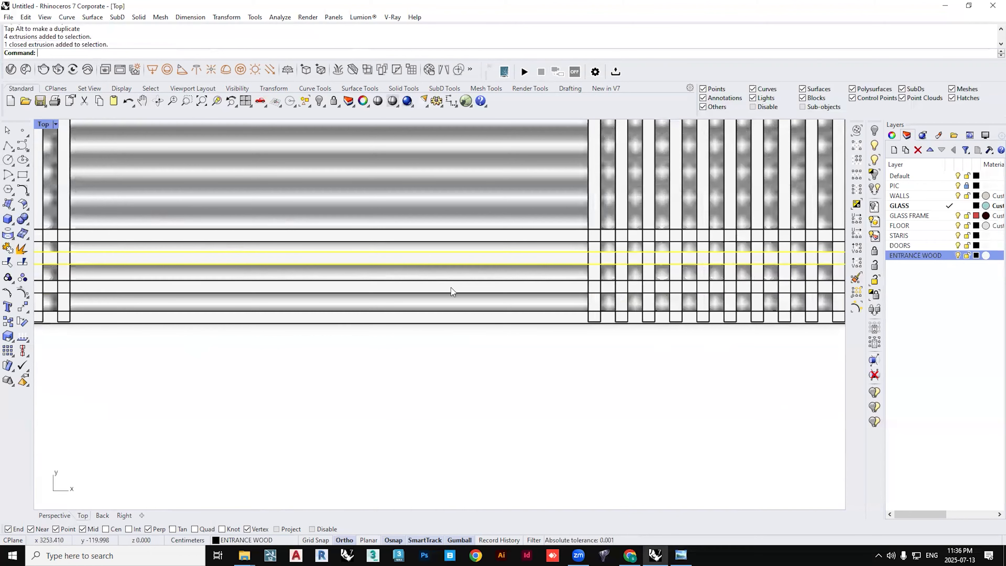
{"action": "key", "text": "Delete"}
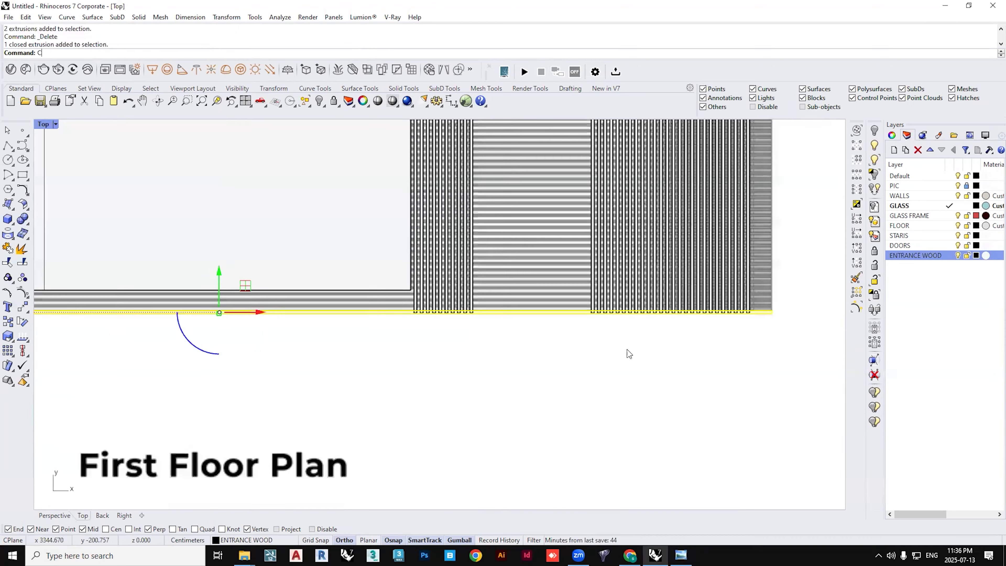
- Copy the frontmost horizontal slat one plan spacing inward, with FromLastPoint, UseLastDistance and UseLastDirection set to Yes
{"action": "scroll", "coordinate": [788, 331], "scroll_direction": "up", "scroll_amount": 5}
{"action": "type", "text": "["}
{"action": "key", "text": "Return"}
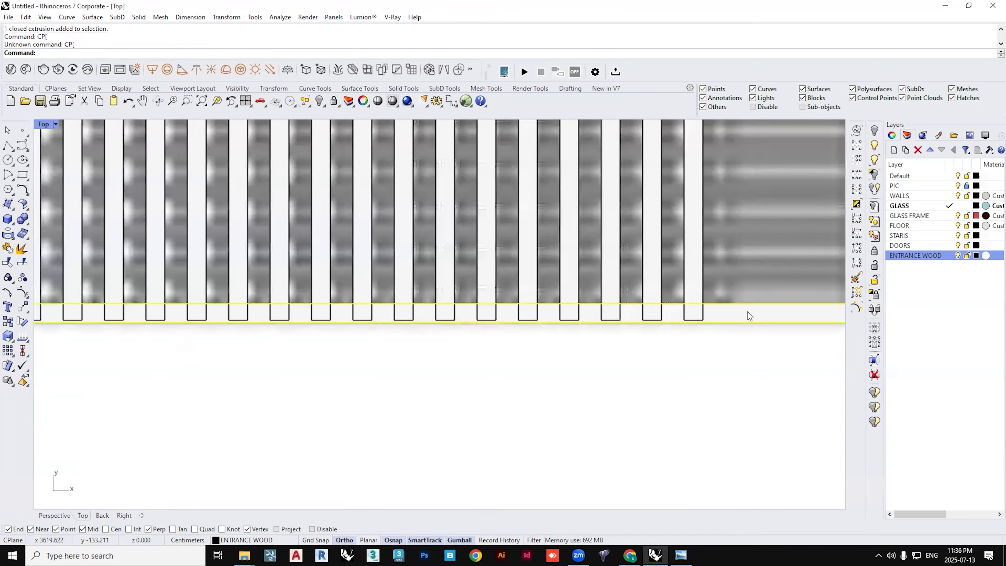
{"action": "type", "text": "Copy"}
{"action": "key", "text": "Return"}
{"action": "left_click", "coordinate": [557, 287]}
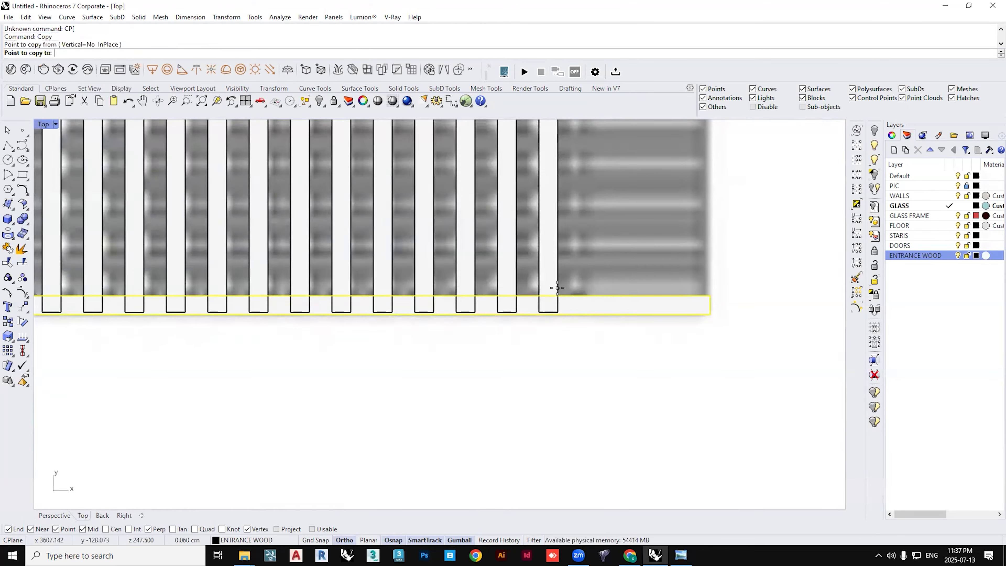
{"action": "left_click", "coordinate": [557, 259]}
{"action": "left_click", "coordinate": [150, 53]}
{"action": "left_click", "coordinate": [210, 52]}
{"action": "left_click", "coordinate": [281, 56]}
{"action": "scroll", "coordinate": [507, 280], "scroll_direction": "down", "scroll_amount": 4}
- Continue the evenly spaced slat copies up to the rear edge of the canopy grid
{"action": "left_click", "coordinate": [577, 198]}
{"action": "left_click", "coordinate": [577, 196]}
{"action": "scroll", "coordinate": [579, 195], "scroll_direction": "down", "scroll_amount": 14}
{"action": "right_click_drag", "start_coordinate": [603, 268], "coordinate": [639, 357]}
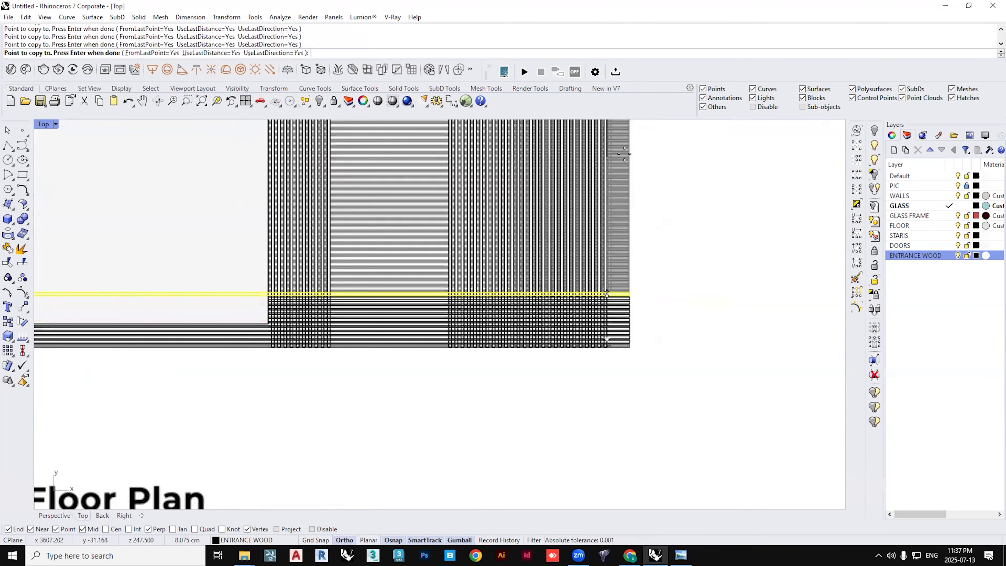
{"action": "right_click_drag", "start_coordinate": [629, 189], "coordinate": [589, 353]}
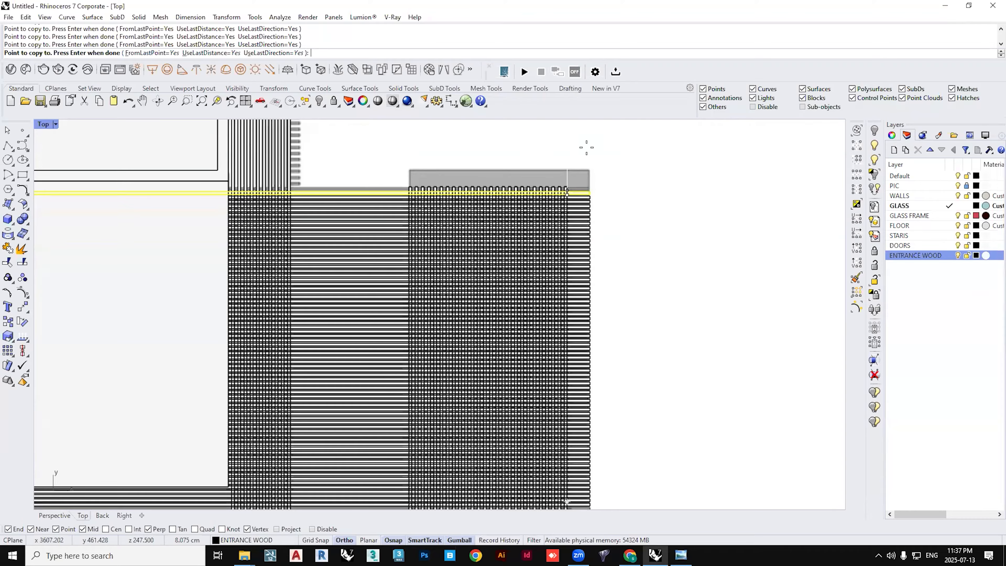
{"action": "left_click", "coordinate": [587, 147]}
{"action": "key", "text": "Return"}
{"action": "key", "text": "Escape"}
- Shorten the copied horizontal slats with Scale1D from their outer ends so their inner ends meet the building's side wall
{"action": "scroll", "coordinate": [613, 168], "scroll_direction": "down", "scroll_amount": 4}
{"action": "left_click_drag", "start_coordinate": [630, 161], "coordinate": [588, 387]}
{"action": "type", "text": "Scale1D"}
{"action": "scroll", "coordinate": [596, 186], "scroll_direction": "up", "scroll_amount": 5}
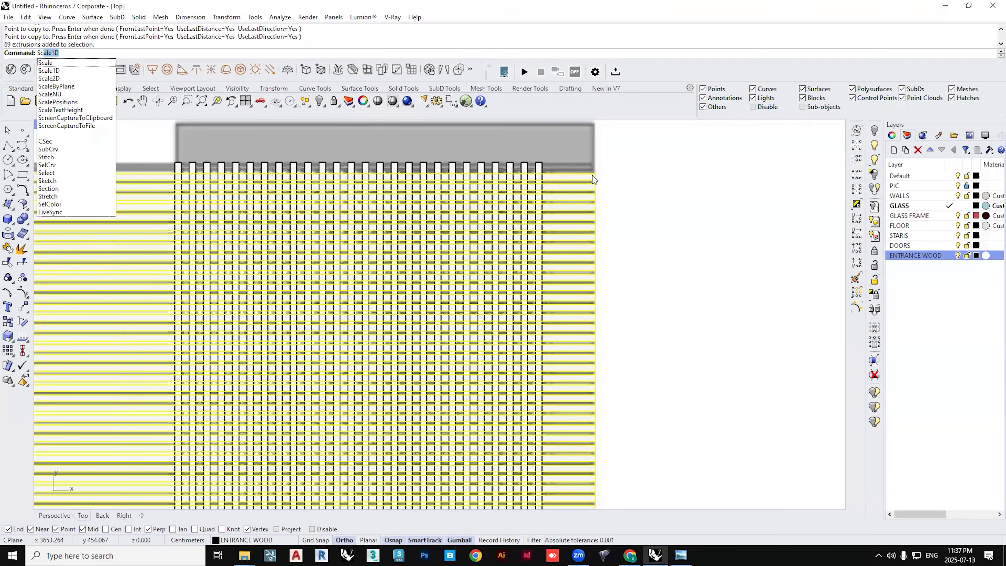
{"action": "key", "text": "Return"}
{"action": "scroll", "coordinate": [590, 169], "scroll_direction": "up", "scroll_amount": 2}
{"action": "left_click", "coordinate": [589, 170]}
{"action": "scroll", "coordinate": [257, 170], "scroll_direction": "down", "scroll_amount": 10}
{"action": "right_click_drag", "start_coordinate": [256, 175], "coordinate": [468, 206]}
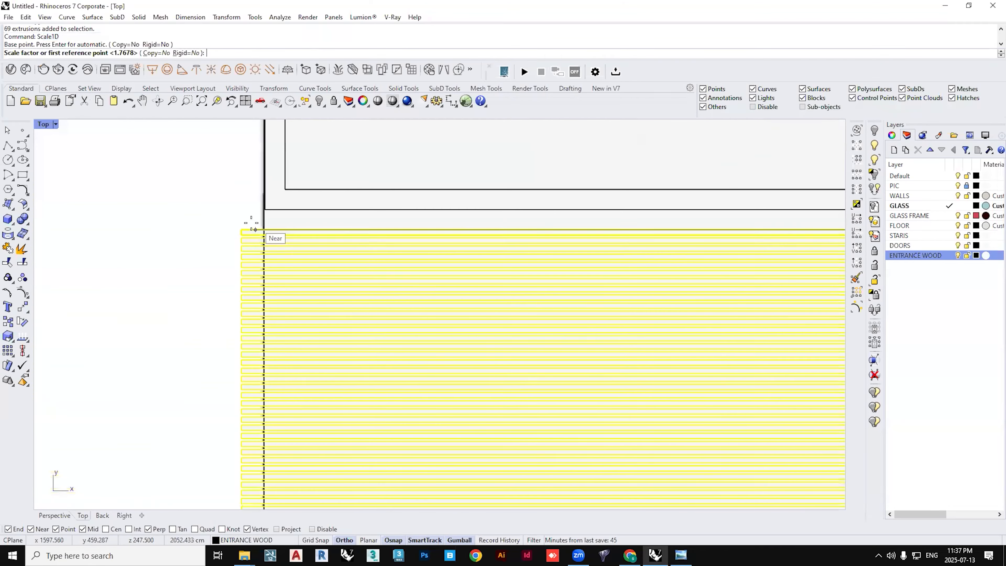
{"action": "left_click", "coordinate": [242, 227]}
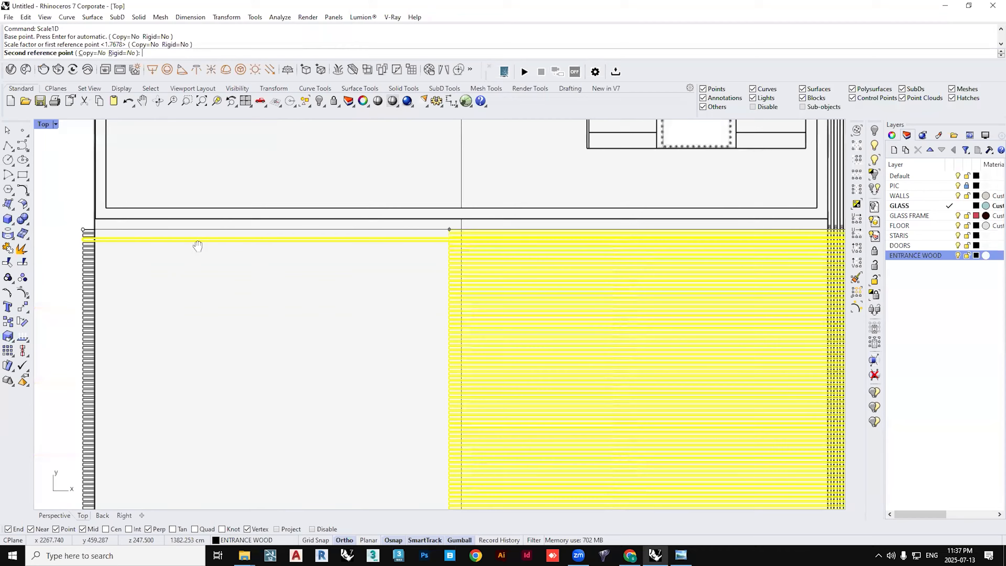
{"action": "scroll", "coordinate": [577, 247], "scroll_direction": "up", "scroll_amount": 6}
{"action": "left_click", "coordinate": [548, 212]}
{"action": "scroll", "coordinate": [562, 249], "scroll_direction": "down", "scroll_amount": 13}
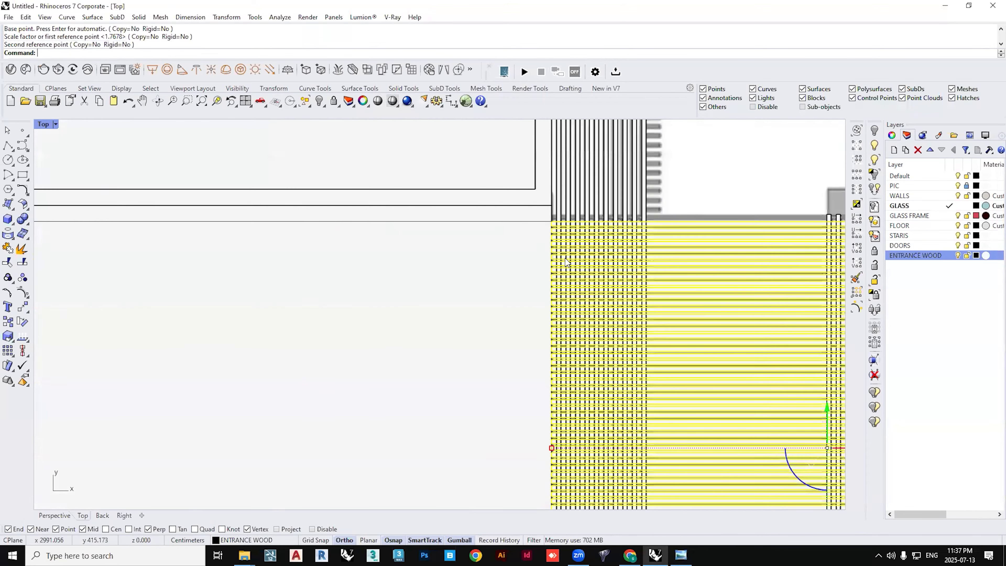
{"action": "key", "text": "Escape"}
- Switch to the Perspective viewport and examine the slat canopy above the plan
{"action": "left_click_drag", "start_coordinate": [488, 394], "coordinate": [219, 182]}
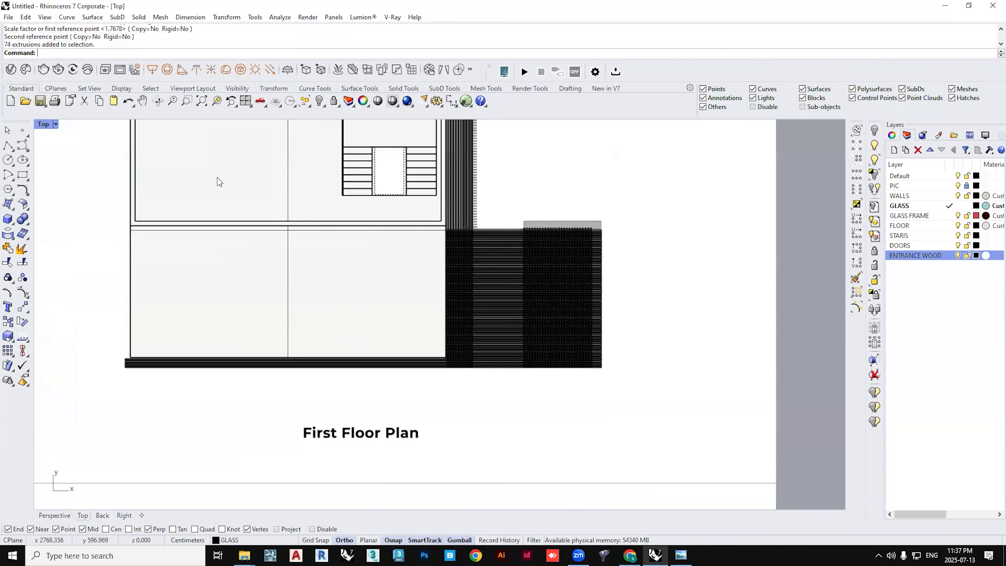
{"action": "double_click", "coordinate": [45, 124]}
{"action": "double_click", "coordinate": [468, 124]}
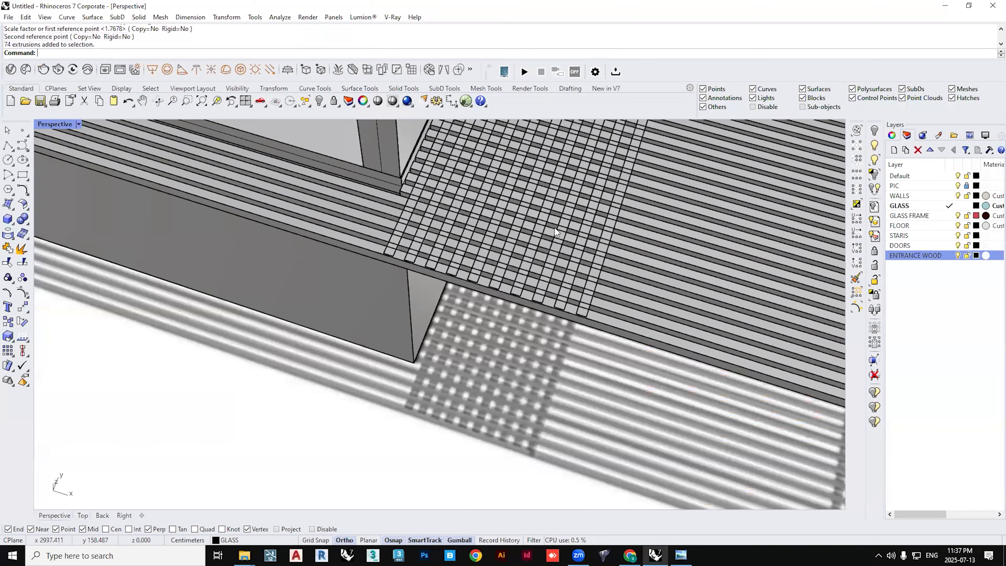
{"action": "scroll", "coordinate": [479, 342], "scroll_direction": "down", "scroll_amount": 12}
{"action": "right_click_drag", "start_coordinate": [479, 341], "coordinate": [577, 377]}
{"action": "scroll", "coordinate": [585, 376], "scroll_direction": "up", "scroll_amount": 6}
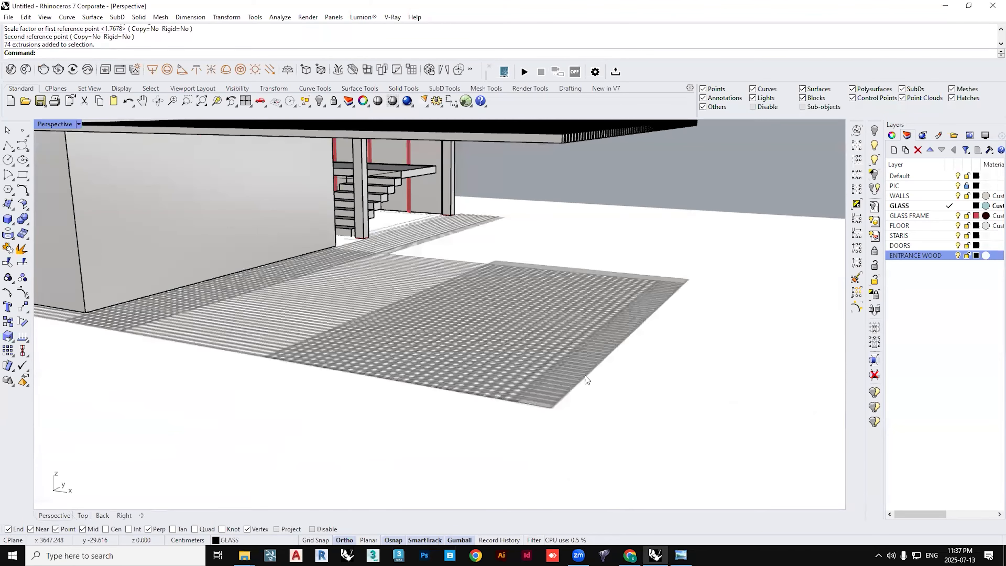
{"action": "right_click_drag", "start_coordinate": [560, 333], "coordinate": [75, 282]}
{"action": "scroll", "coordinate": [441, 402], "scroll_direction": "down", "scroll_amount": 2}
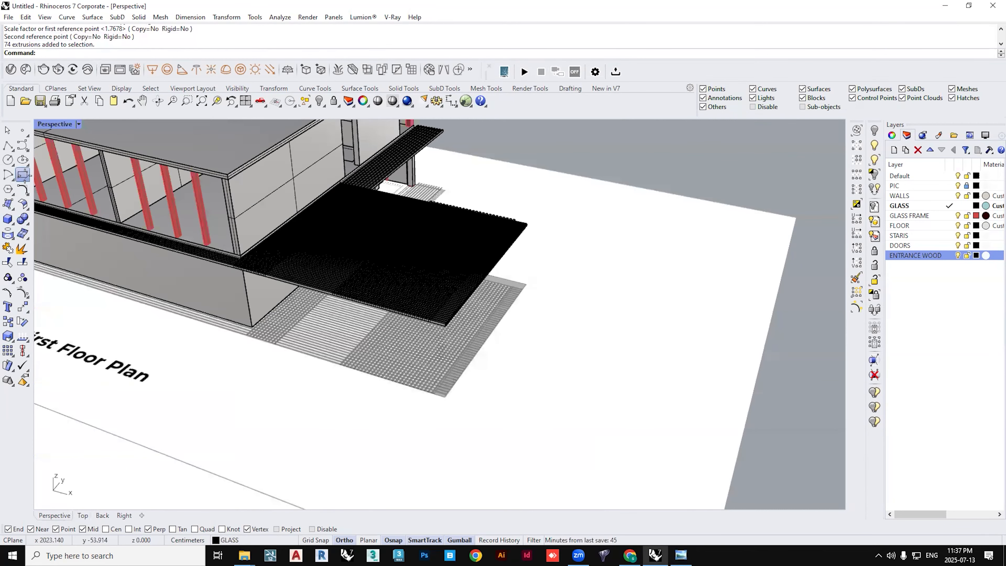
- Draw a small rectangle on the plan as a column footprint at the canopy's outer front corner
{"action": "left_click", "coordinate": [23, 174]}
{"action": "scroll", "coordinate": [449, 415], "scroll_direction": "up", "scroll_amount": 5}
{"action": "left_click", "coordinate": [432, 381]}
{"action": "left_click", "coordinate": [411, 348]}
{"action": "scroll", "coordinate": [446, 376], "scroll_direction": "down", "scroll_amount": 3}
{"action": "scroll", "coordinate": [445, 372], "scroll_direction": "down", "scroll_amount": 1}
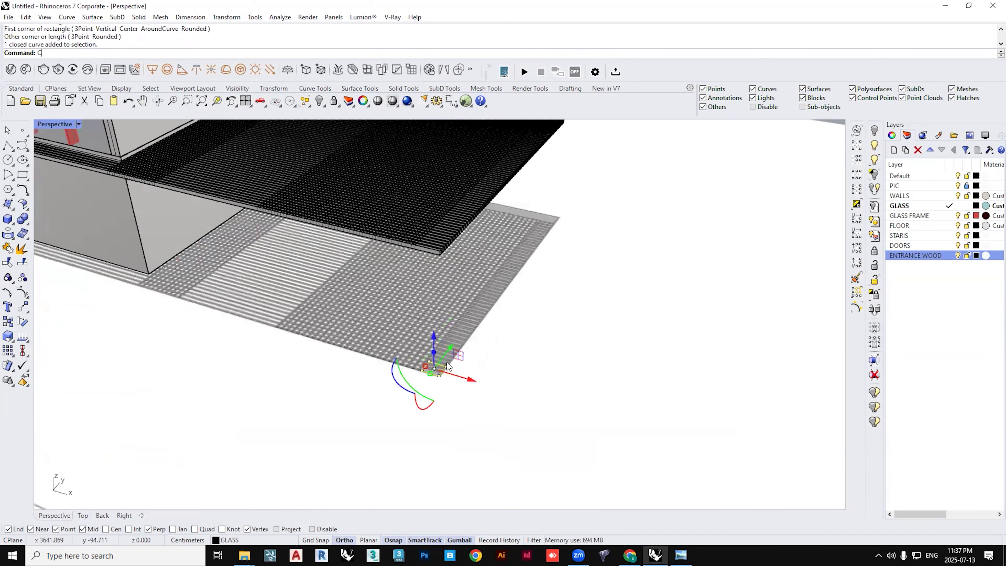
- Copy the column footprint to the outer rear corner of the canopy plan
{"action": "type", "text": "co"}
{"action": "key", "text": "Return"}
{"action": "left_click", "coordinate": [446, 367]}
{"action": "left_click", "coordinate": [554, 223]}
{"action": "key", "text": "Return"}
- Extrude both column footprints up to the underside of the slat canopy
{"action": "left_click", "coordinate": [553, 223]}
{"action": "left_click", "coordinate": [428, 363], "text": "shift"}
{"action": "type", "text": "Ex"}
{"action": "key", "text": "Return"}
{"action": "left_click", "coordinate": [438, 250]}
{"action": "scroll", "coordinate": [449, 254], "scroll_direction": "down", "scroll_amount": 6}
{"action": "right_click_drag", "start_coordinate": [496, 217], "coordinate": [566, 287]}
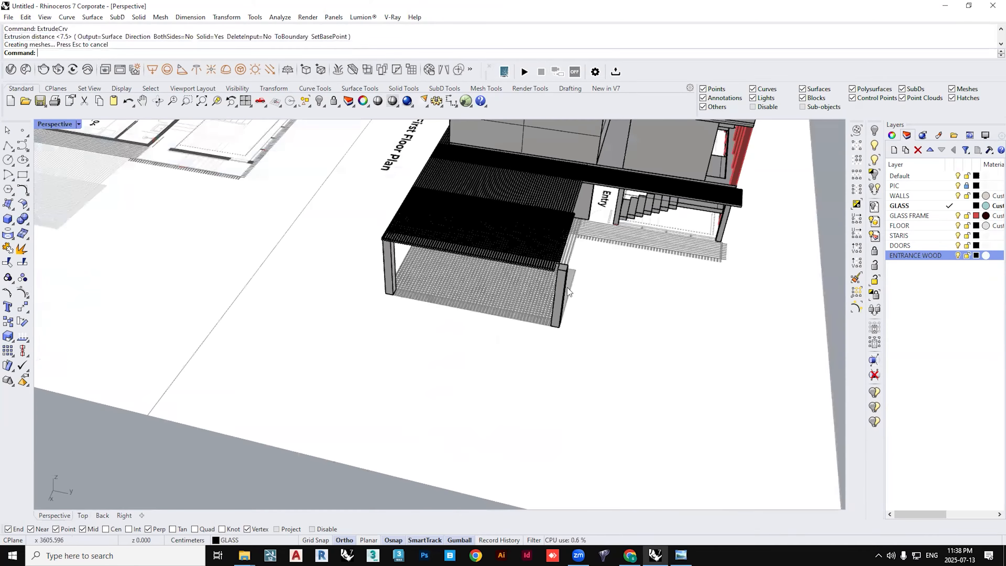
- Move the rear column inward under the canopy's corner and adjust its position along the canopy edge
{"action": "scroll", "coordinate": [576, 283], "scroll_direction": "up", "scroll_amount": 6}
{"action": "left_click", "coordinate": [554, 291]}
{"action": "right_click_drag", "start_coordinate": [585, 380], "coordinate": [564, 375]}
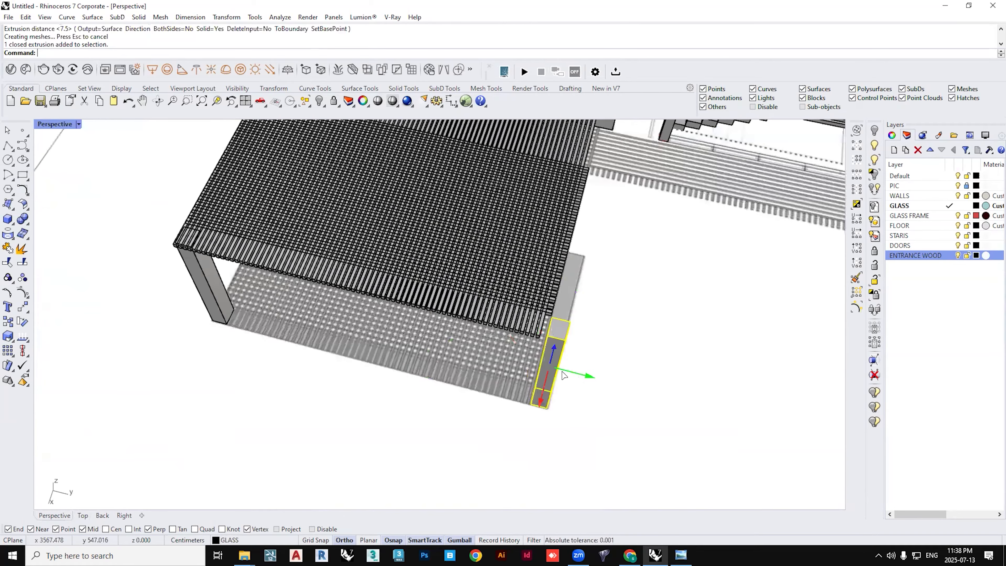
{"action": "left_click_drag", "start_coordinate": [558, 370], "coordinate": [533, 366]}
{"action": "scroll", "coordinate": [554, 366], "scroll_direction": "down", "scroll_amount": 6}
{"action": "left_click", "coordinate": [484, 349]}
{"action": "right_click_drag", "start_coordinate": [485, 349], "coordinate": [491, 349]}
{"action": "scroll", "coordinate": [490, 349], "scroll_direction": "up", "scroll_amount": 5}
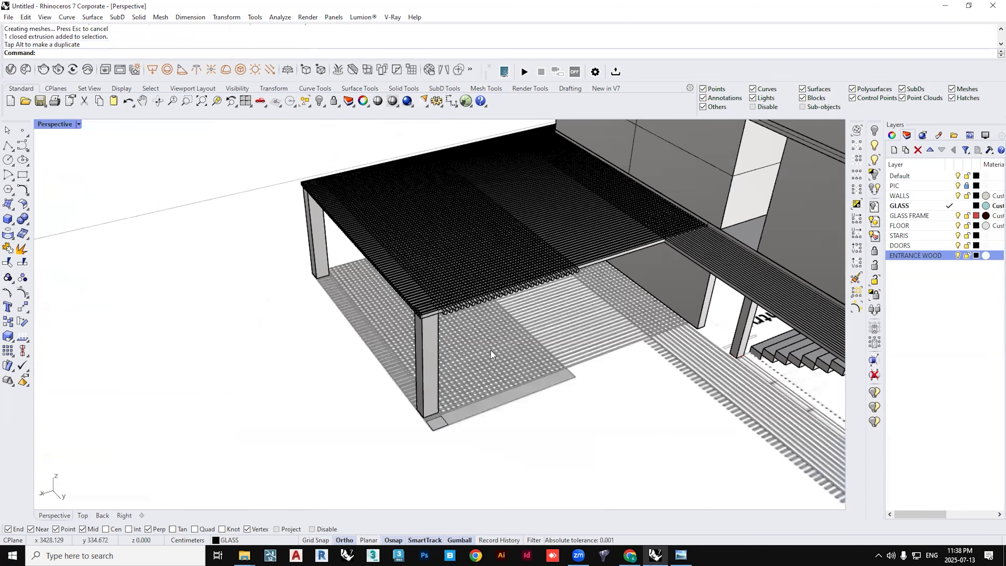
{"action": "right_click_drag", "start_coordinate": [372, 363], "coordinate": [236, 382], "text": "shift"}
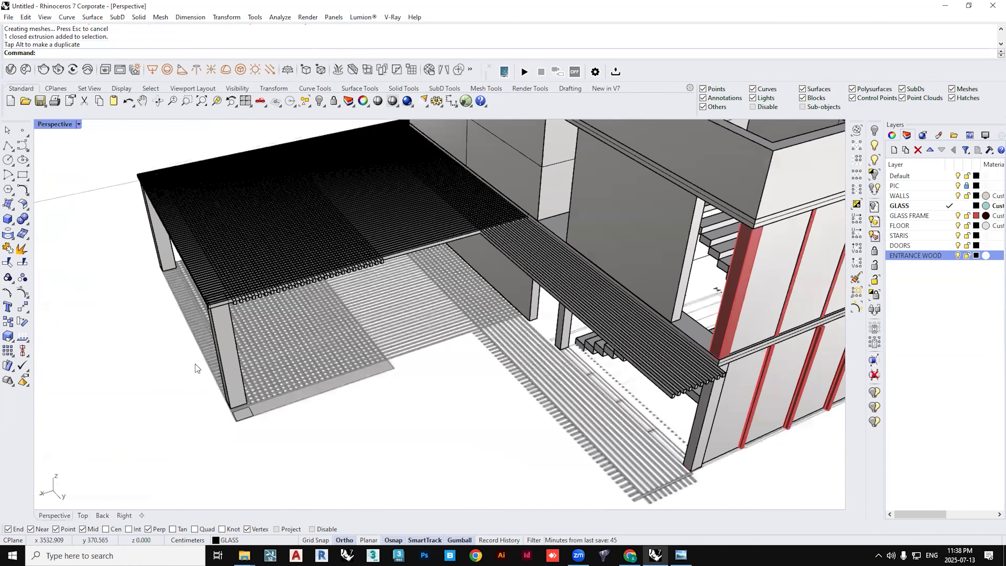
{"action": "left_click", "coordinate": [225, 356]}
{"action": "left_click_drag", "start_coordinate": [182, 367], "coordinate": [432, 291]}
{"action": "mouse_move", "coordinate": [506, 357]}
{"action": "right_mouse_down"}
{"action": "mouse_move", "coordinate": [519, 363]}
{"action": "mouse_move", "coordinate": [514, 355]}
{"action": "right_mouse_up"}
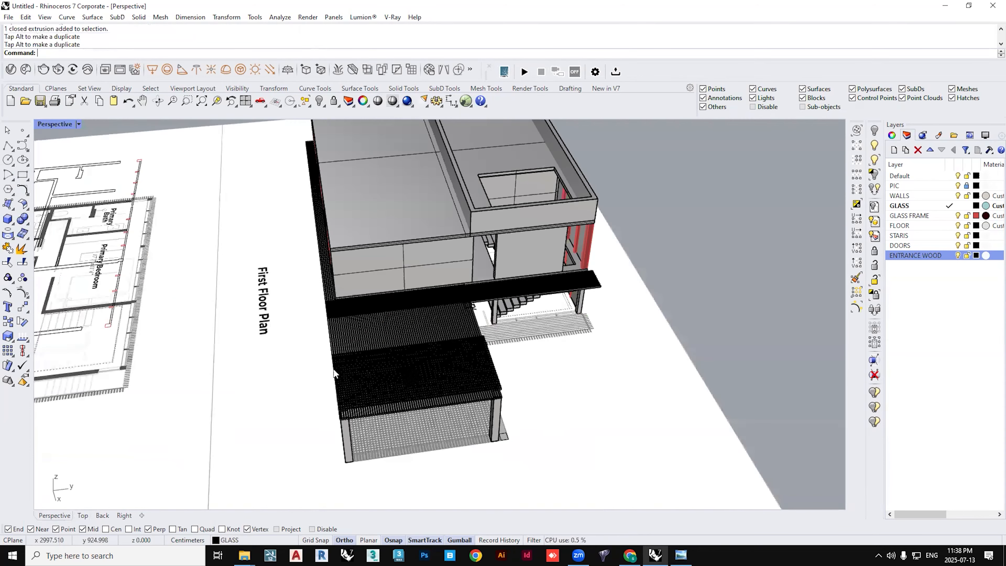
- Draw a rectangle on the upper-floor slab spanning the gap between the wall's end and the red corner frame
{"action": "right_click_drag", "start_coordinate": [334, 370], "coordinate": [558, 350]}
{"action": "scroll", "coordinate": [547, 337], "scroll_direction": "up", "scroll_amount": 4}
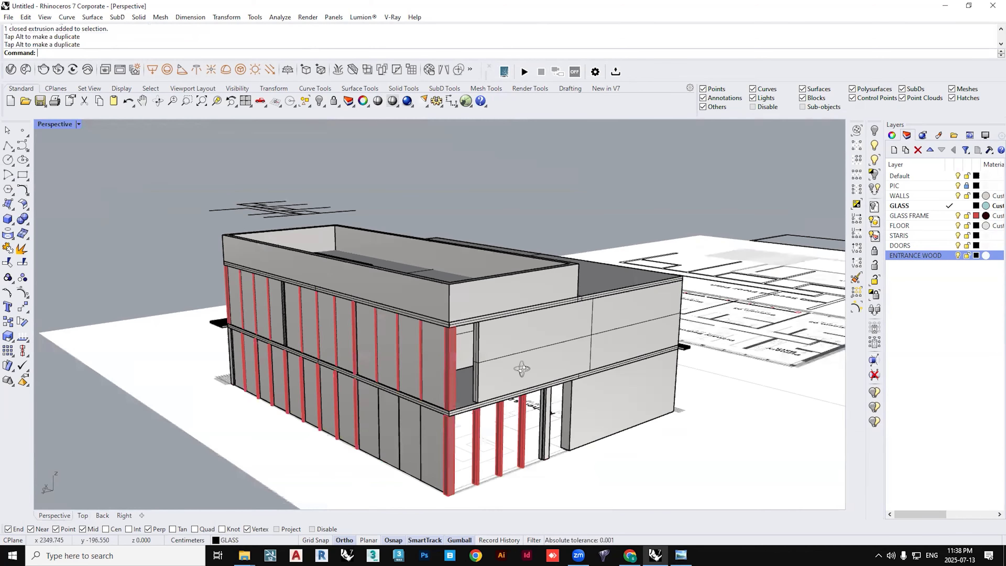
{"action": "scroll", "coordinate": [449, 398], "scroll_direction": "up", "scroll_amount": 5}
{"action": "left_click", "coordinate": [459, 418]}
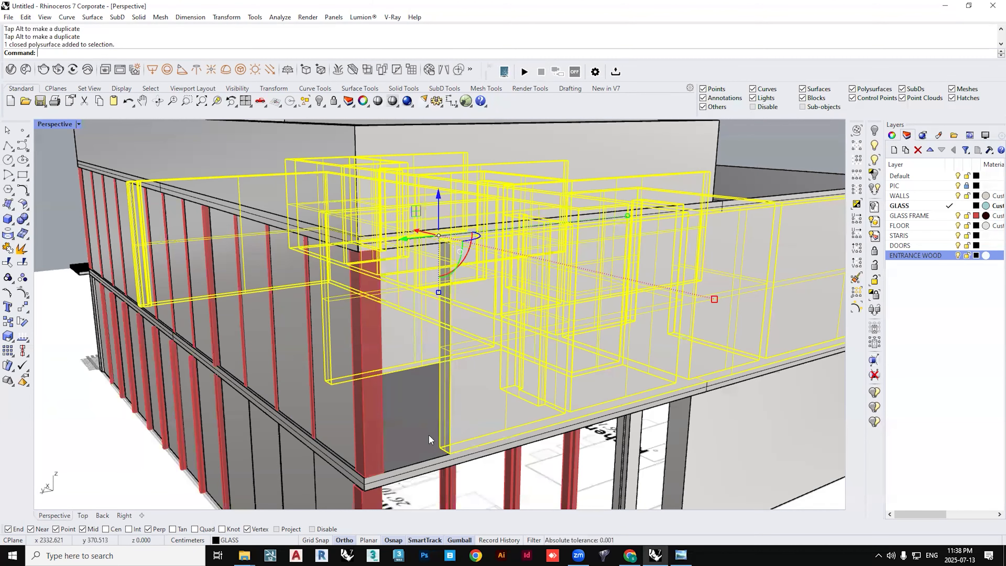
{"action": "key", "text": "Escape"}
{"action": "right_click_drag", "start_coordinate": [428, 436], "coordinate": [409, 424], "text": "shift"}
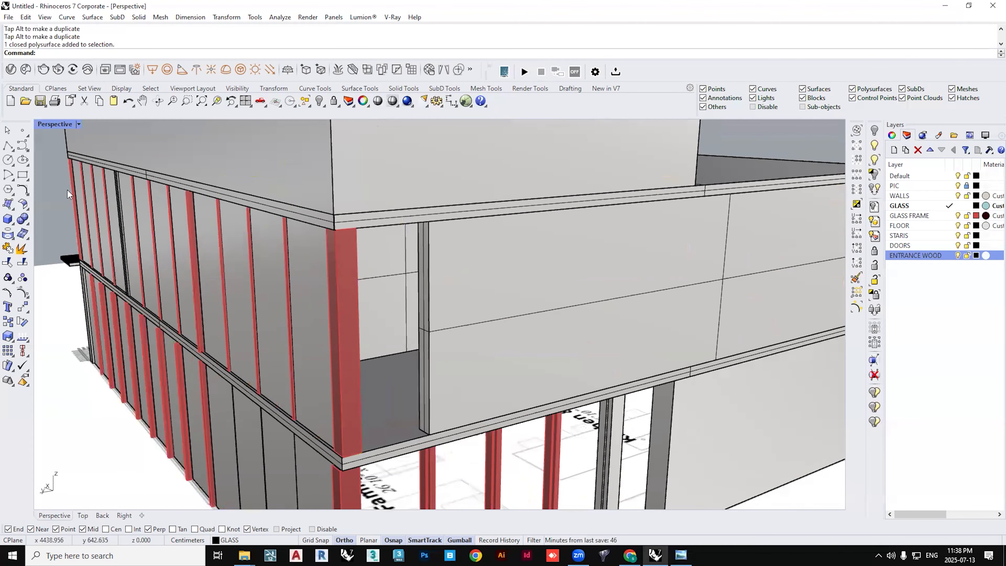
{"action": "left_click", "coordinate": [23, 177]}
{"action": "scroll", "coordinate": [398, 459], "scroll_direction": "up", "scroll_amount": 2}
{"action": "scroll", "coordinate": [400, 456], "scroll_direction": "up", "scroll_amount": 1}
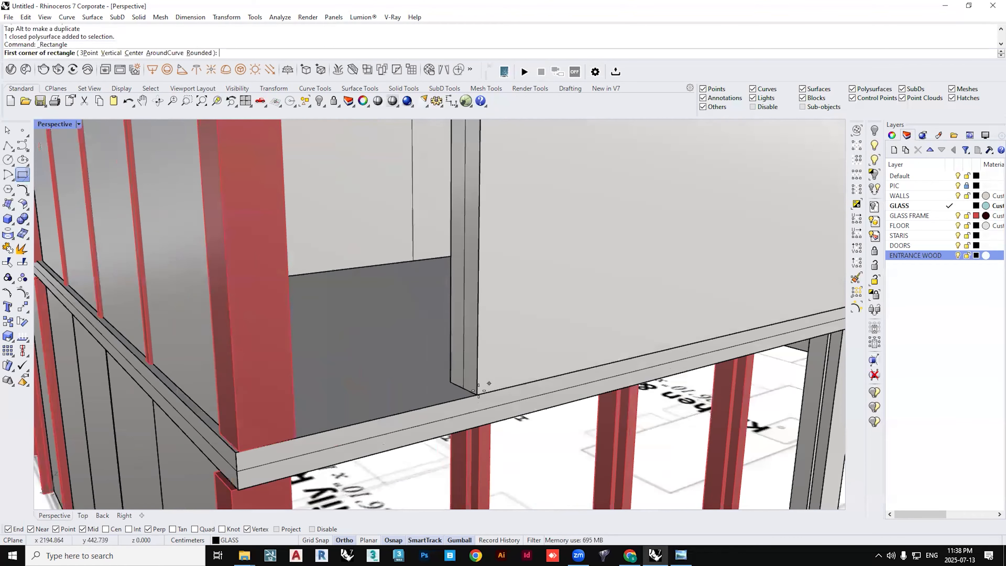
{"action": "left_click", "coordinate": [476, 394]}
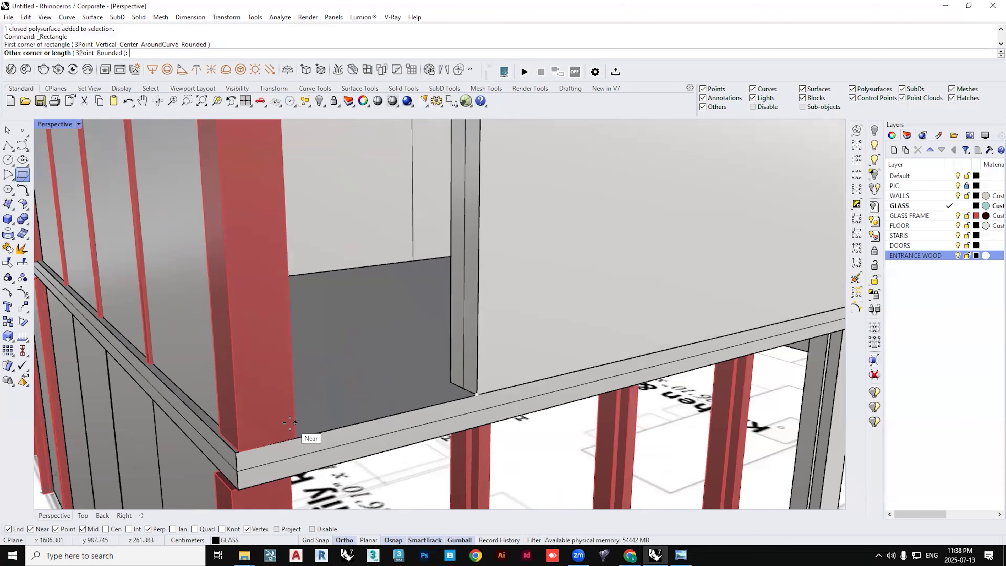
{"action": "scroll", "coordinate": [317, 432], "scroll_direction": "down", "scroll_amount": 3}
{"action": "scroll", "coordinate": [347, 426], "scroll_direction": "down", "scroll_amount": 3}
{"action": "key", "text": "ctrl+w"}
{"action": "left_click_drag", "start_coordinate": [333, 398], "coordinate": [401, 449]}
{"action": "right_click_drag", "start_coordinate": [402, 436], "coordinate": [338, 398]}
{"action": "left_click", "coordinate": [227, 434]}
- Copy the gap rectangle up to the top of the wall beneath the roof slab
{"action": "left_click", "coordinate": [253, 437]}
{"action": "scroll", "coordinate": [253, 437], "scroll_direction": "down", "scroll_amount": 5}
{"action": "type", "text": "Copy"}
{"action": "key", "text": "Return"}
{"action": "left_click", "coordinate": [384, 432]}
{"action": "right_click_drag", "start_coordinate": [383, 248], "coordinate": [475, 258]}
{"action": "scroll", "coordinate": [456, 135], "scroll_direction": "up", "scroll_amount": 3}
{"action": "left_click", "coordinate": [478, 210]}
{"action": "key", "text": "Return"}
- Lower the copied rectangle below the roof slab to mark the lintel's underside
{"action": "left_click", "coordinate": [478, 210]}
{"action": "left_click", "coordinate": [477, 211]}
{"action": "scroll", "coordinate": [477, 211], "scroll_direction": "down", "scroll_amount": 6}
{"action": "right_click_drag", "start_coordinate": [478, 214], "coordinate": [420, 348]}
{"action": "left_click", "coordinate": [389, 284]}
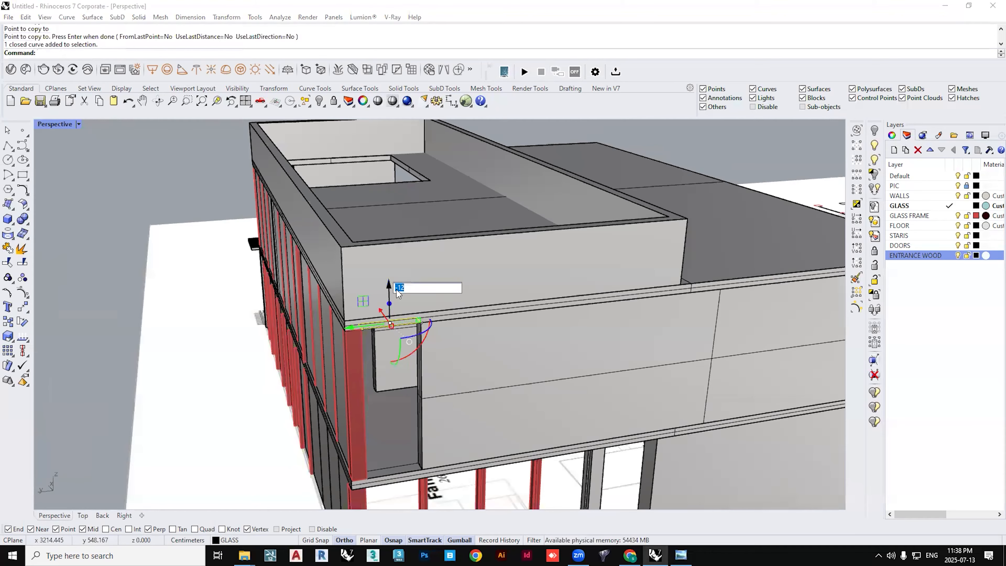
{"action": "type", "text": "30"}
{"action": "key", "text": "Return"}
{"action": "key", "text": "Escape"}
- Extrude the lowered rectangle up to the top of the wall to form a lintel over the opening
{"action": "scroll", "coordinate": [410, 339], "scroll_direction": "up", "scroll_amount": 5}
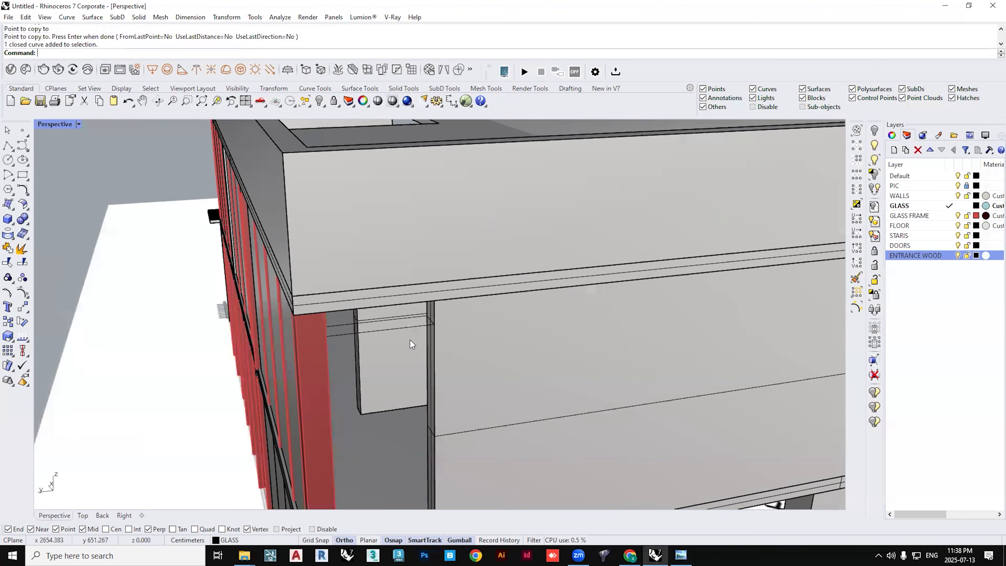
{"action": "left_click", "coordinate": [413, 328]}
{"action": "type", "text": "ExtrudeCrv"}
{"action": "key", "text": "Return"}
{"action": "left_click", "coordinate": [435, 302]}
{"action": "scroll", "coordinate": [441, 313], "scroll_direction": "down", "scroll_amount": 8}
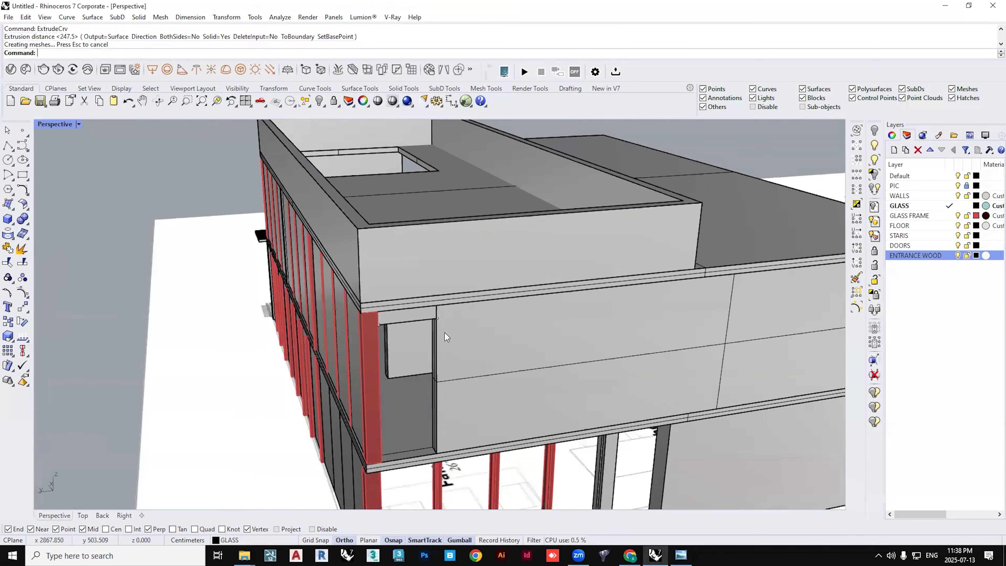
- Extrude the rectangle at the base of the corner opening 120 cm upward as a low wall
{"action": "scroll", "coordinate": [429, 430], "scroll_direction": "up", "scroll_amount": 5}
{"action": "left_click", "coordinate": [428, 414]}
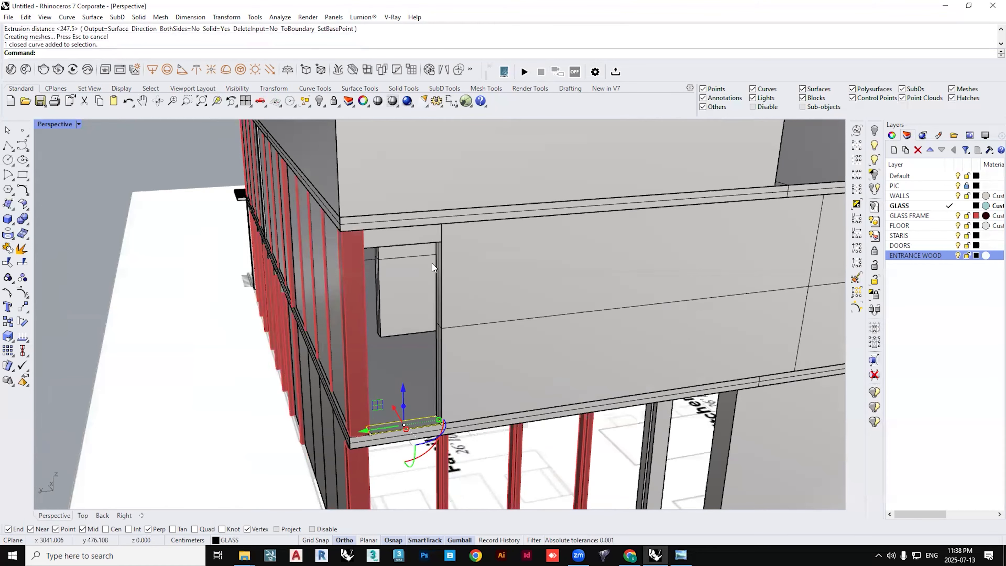
{"action": "right_click_drag", "start_coordinate": [506, 381], "coordinate": [528, 388]}
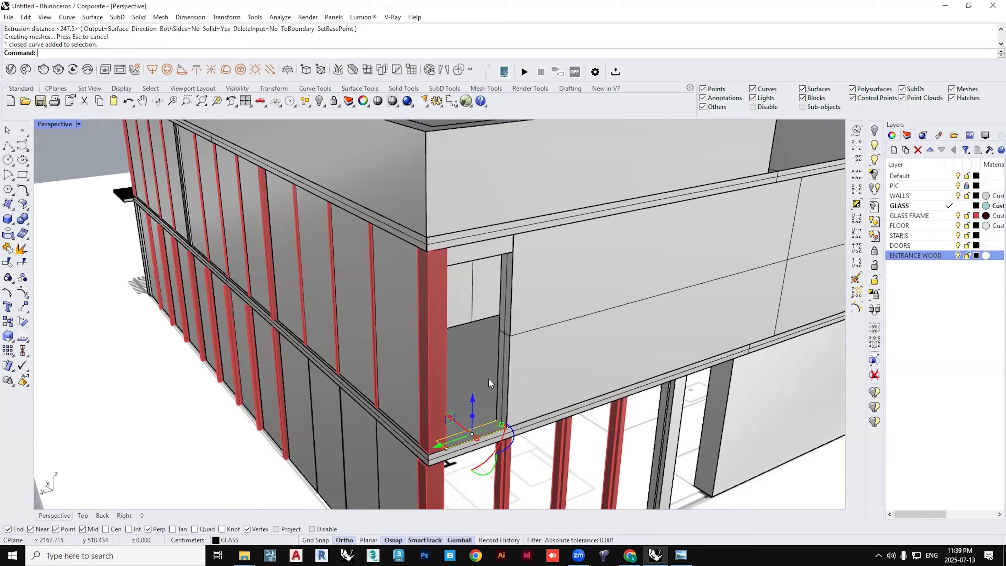
{"action": "type", "text": "ExtrudeCrv"}
{"action": "key", "text": "Return"}
{"action": "type", "text": "120"}
{"action": "key", "text": "Return"}
{"action": "scroll", "coordinate": [515, 317], "scroll_direction": "down", "scroll_amount": 2}
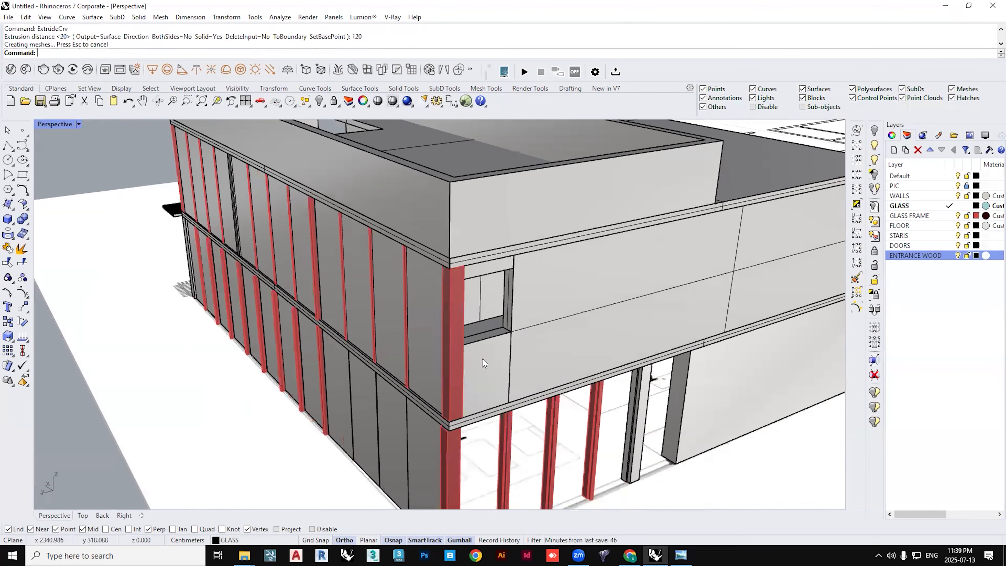
- Boolean-union the upper-floor walls with the lintel and low wall at the corner opening
{"action": "right_click_drag", "start_coordinate": [483, 359], "coordinate": [406, 323]}
{"action": "left_click", "coordinate": [428, 293]}
{"action": "left_click", "coordinate": [423, 285], "text": "shift"}
{"action": "left_click", "coordinate": [426, 354], "text": "shift"}
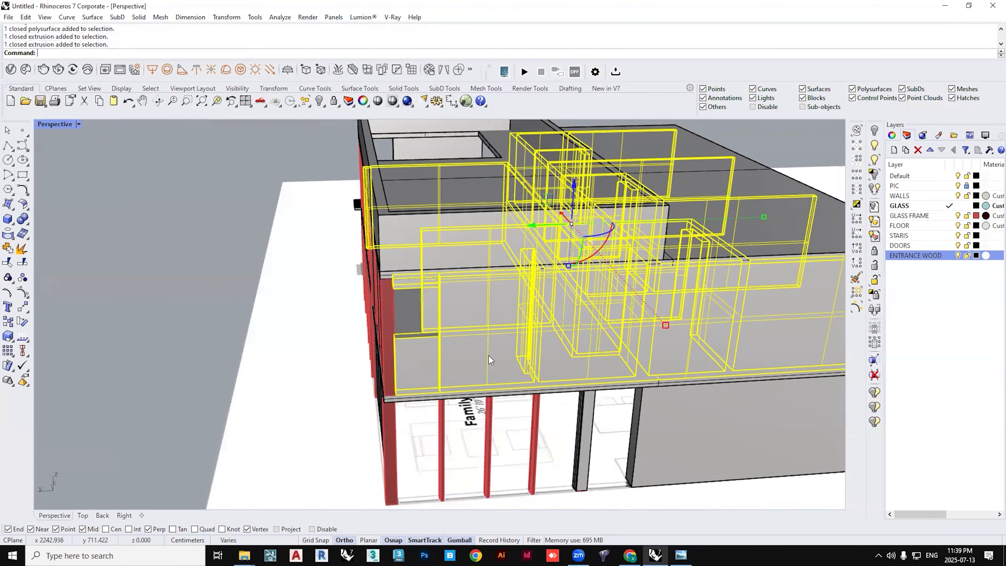
{"action": "right_click_drag", "start_coordinate": [488, 356], "coordinate": [546, 349]}
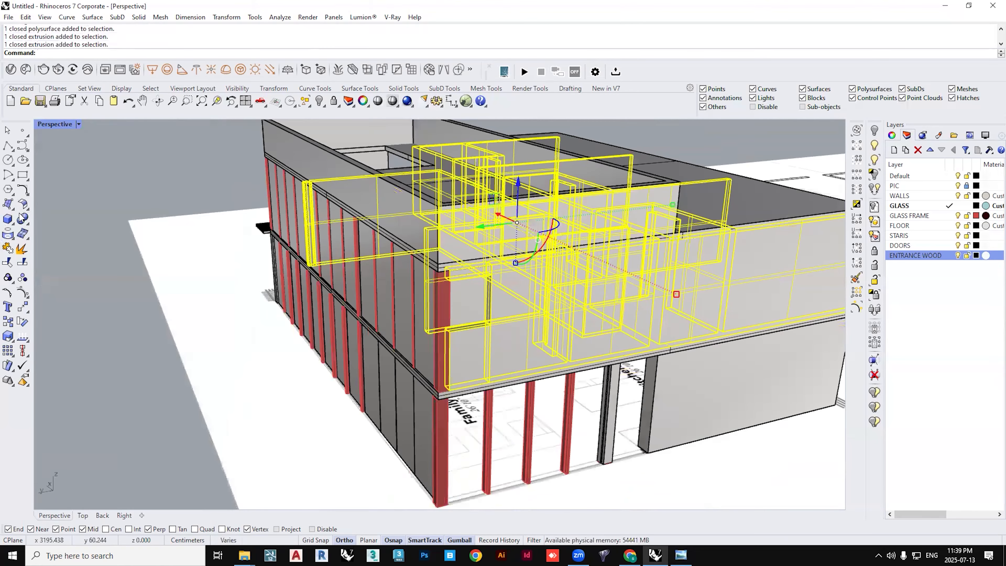
{"action": "left_click", "coordinate": [22, 219]}
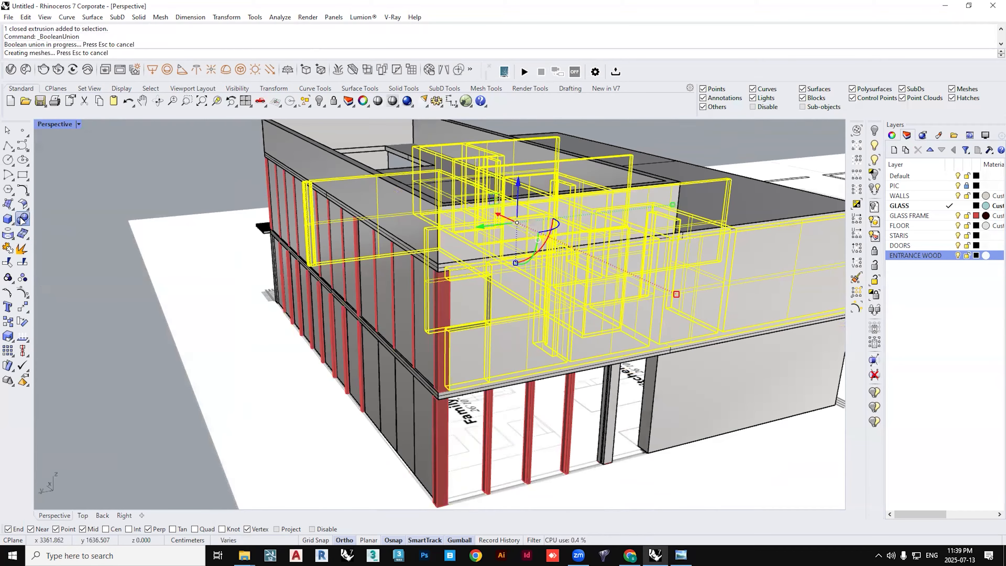
- Merge all coplanar faces of the unioned upper-floor walls
{"action": "right_click_drag", "start_coordinate": [463, 349], "coordinate": [531, 329]}
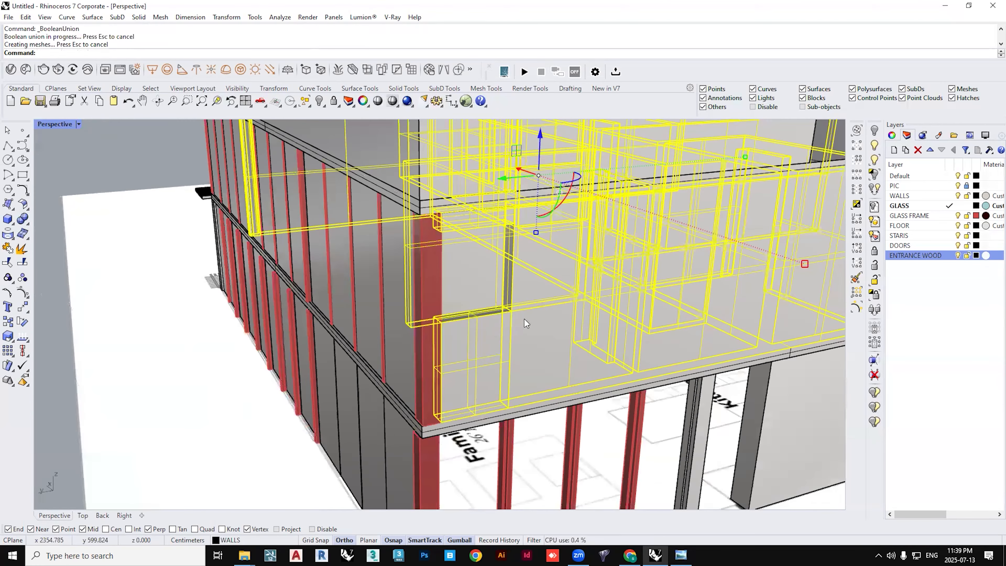
{"action": "right_click_drag", "start_coordinate": [660, 336], "coordinate": [547, 406]}
{"action": "left_click", "coordinate": [547, 406]}
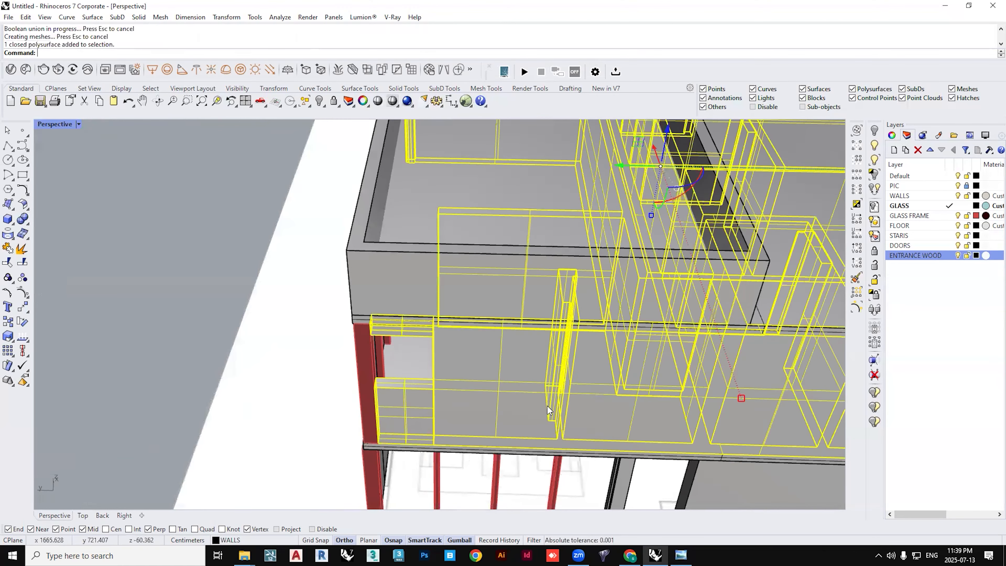
{"action": "key", "text": "Return"}
{"action": "key", "text": "Escape"}
{"action": "left_click", "coordinate": [528, 408]}
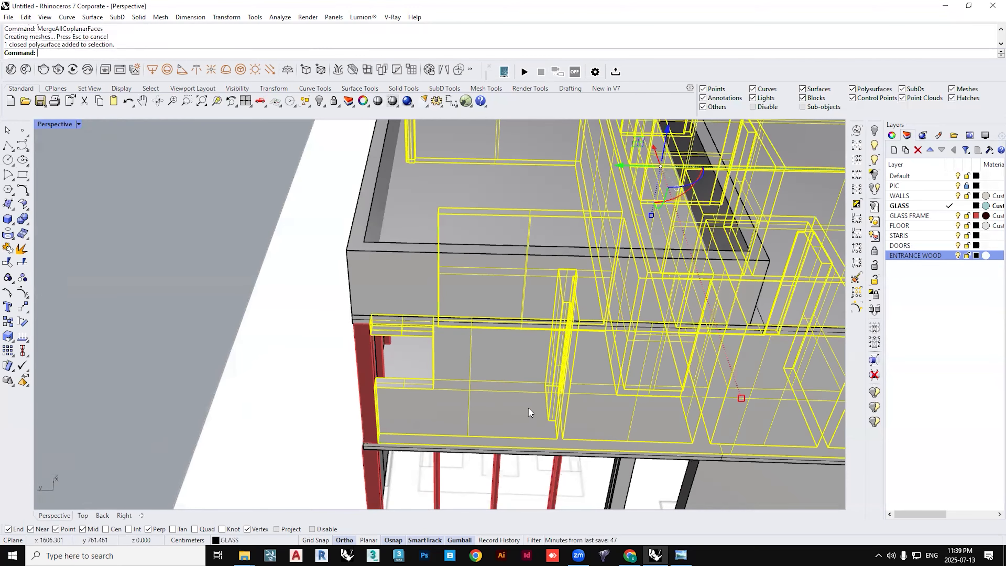
{"action": "left_click", "coordinate": [651, 493]}
- Select the entire house model and lock it
{"action": "scroll", "coordinate": [581, 365], "scroll_direction": "down", "scroll_amount": 8}
{"action": "right_click_drag", "start_coordinate": [573, 364], "coordinate": [498, 373]}
{"action": "scroll", "coordinate": [572, 278], "scroll_direction": "up", "scroll_amount": 4}
{"action": "scroll", "coordinate": [608, 438], "scroll_direction": "down", "scroll_amount": 8}
{"action": "right_click_drag", "start_coordinate": [609, 439], "coordinate": [714, 445]}
{"action": "left_click_drag", "start_coordinate": [750, 438], "coordinate": [277, 153]}
{"action": "left_click", "coordinate": [875, 251]}
{"action": "scroll", "coordinate": [425, 355], "scroll_direction": "up", "scroll_amount": 10}
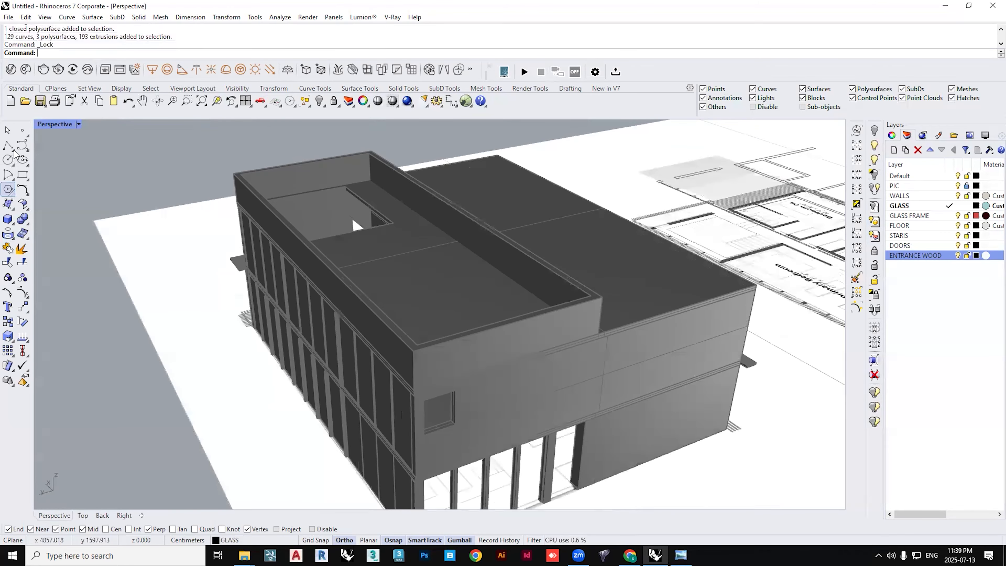
- Draw a closed polyline around the upper end facade, following the stepped roofline and the floor slab edge
{"action": "left_click", "coordinate": [8, 145]}
{"action": "scroll", "coordinate": [443, 363], "scroll_direction": "up", "scroll_amount": 7}
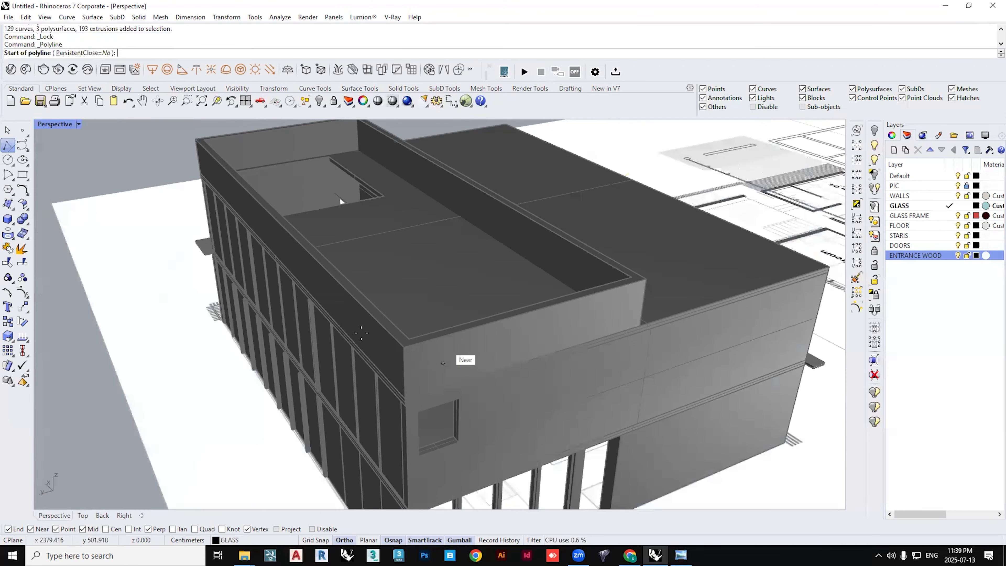
{"action": "left_click", "coordinate": [369, 335]}
{"action": "right_click_drag", "start_coordinate": [566, 322], "coordinate": [389, 335], "text": "shift"}
{"action": "left_click", "coordinate": [446, 241]}
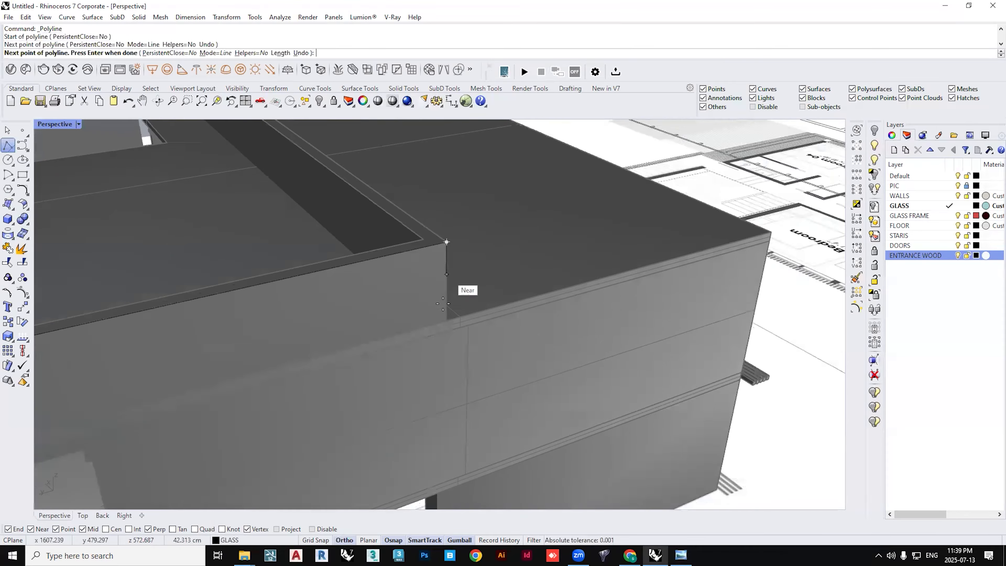
{"action": "left_click", "coordinate": [446, 320]}
{"action": "left_click", "coordinate": [767, 229]}
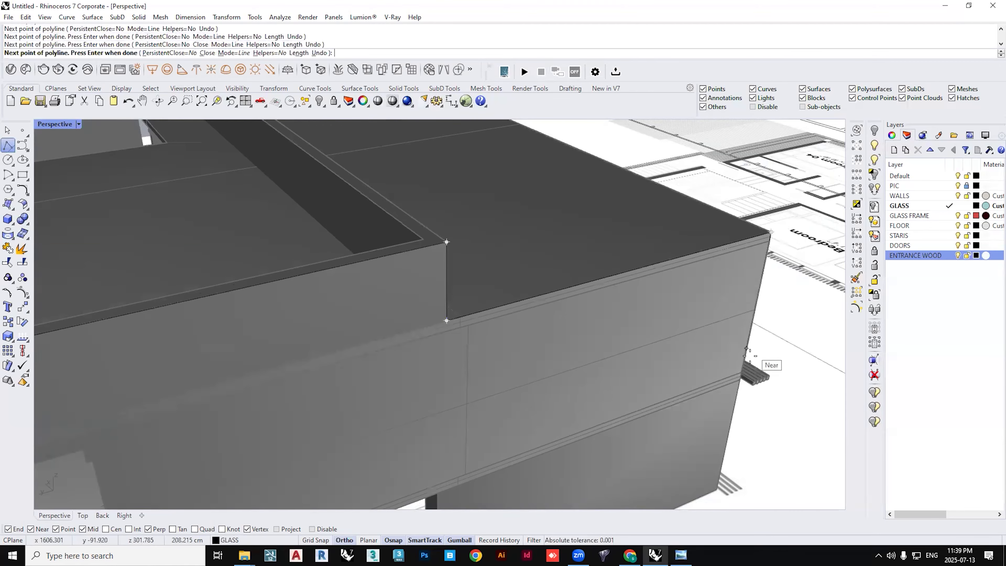
{"action": "left_click", "coordinate": [742, 372]}
{"action": "scroll", "coordinate": [756, 312], "scroll_direction": "down", "scroll_amount": 8}
{"action": "scroll", "coordinate": [493, 415], "scroll_direction": "up", "scroll_amount": 8}
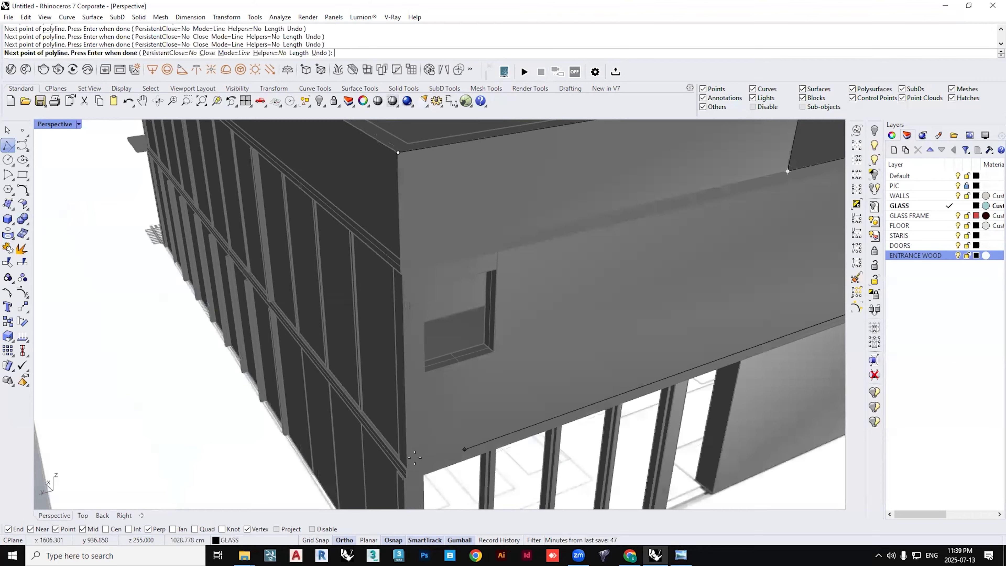
{"action": "left_click", "coordinate": [408, 470]}
{"action": "left_click", "coordinate": [396, 153]}
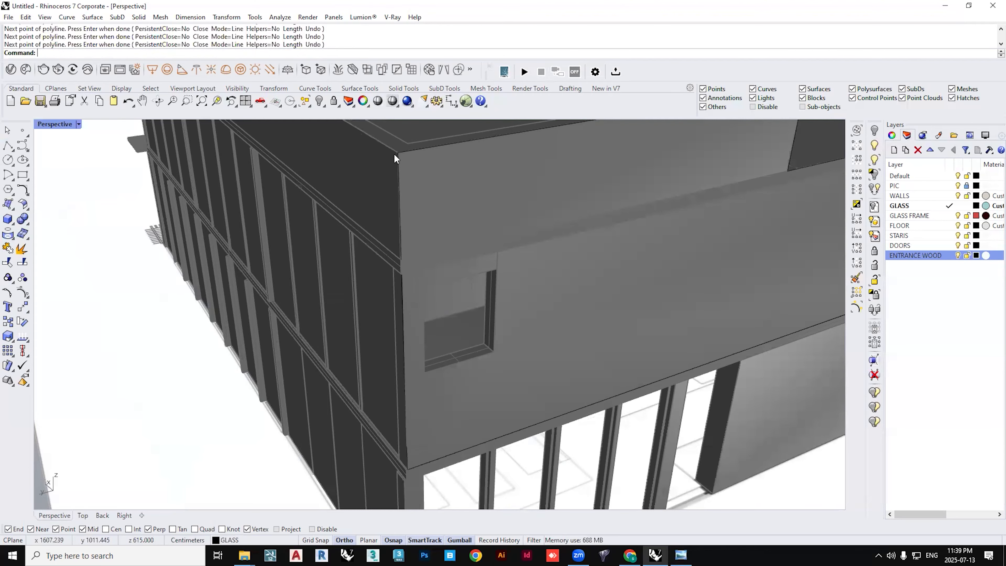
{"action": "scroll", "coordinate": [394, 153], "scroll_direction": "down", "scroll_amount": 5}
{"action": "right_click", "coordinate": [400, 166]}
{"action": "key", "text": "Escape"}
- Align the outline's lower corner point with the roof corner above it along Y using SetPt
{"action": "left_click", "coordinate": [396, 164]}
{"action": "right_click_drag", "start_coordinate": [396, 164], "coordinate": [383, 231]}
{"action": "scroll", "coordinate": [383, 232], "scroll_direction": "up", "scroll_amount": 6}
{"action": "left_click_drag", "start_coordinate": [376, 292], "coordinate": [405, 246]}
{"action": "right_click_drag", "start_coordinate": [405, 247], "coordinate": [408, 262]}
{"action": "type", "text": "S"}
{"action": "key", "text": "Return"}
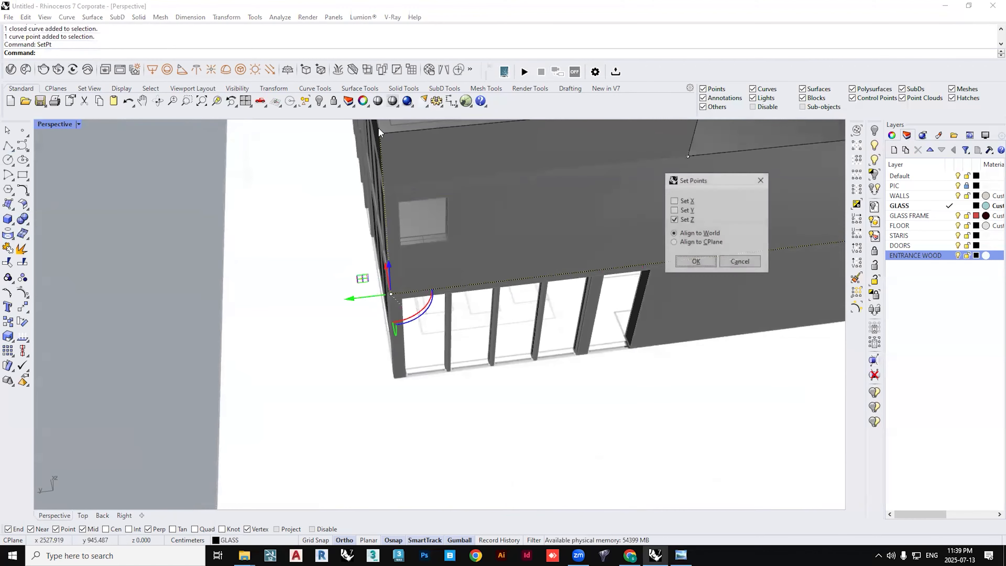
{"action": "key", "text": "Return"}
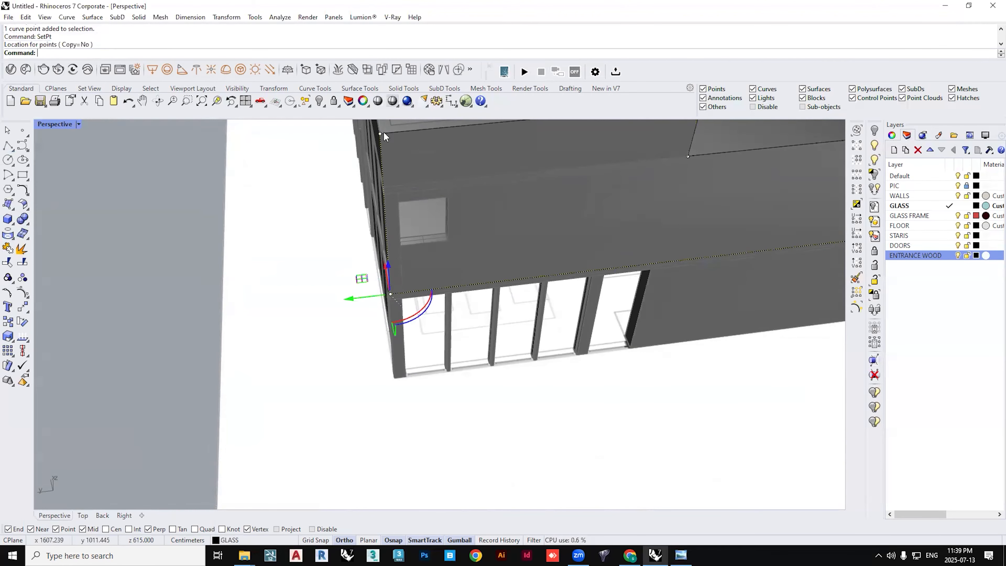
- Try to extrude the facade outline 10 cm perpendicular to the wall, and delete the extrusion
{"action": "scroll", "coordinate": [384, 131], "scroll_direction": "down", "scroll_amount": 4}
{"action": "left_click", "coordinate": [433, 138]}
{"action": "left_click", "coordinate": [483, 182]}
{"action": "left_click", "coordinate": [434, 138]}
{"action": "right_click_drag", "start_coordinate": [433, 142], "coordinate": [491, 240]}
{"action": "type", "text": "ExtrudeCrv"}
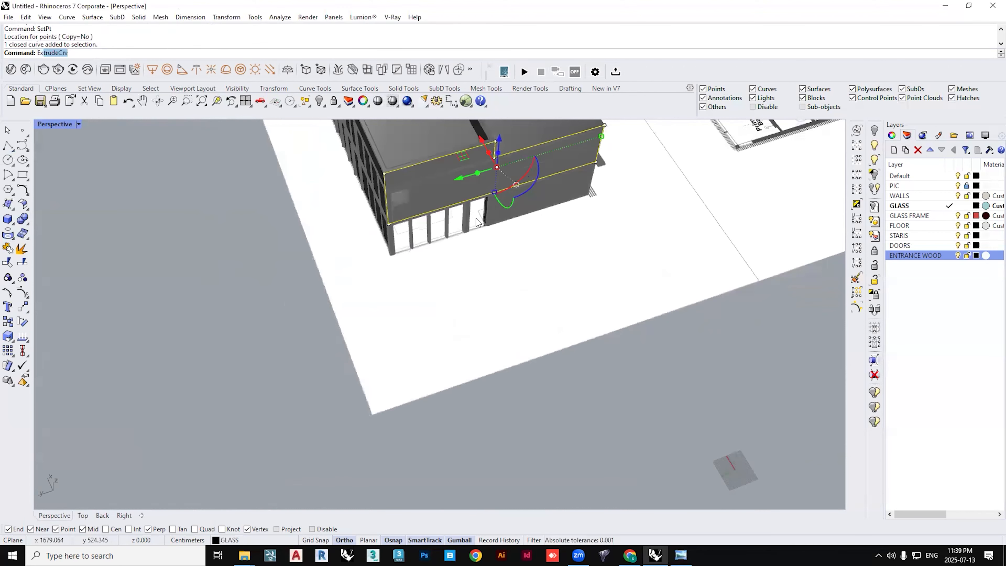
{"action": "key", "text": "Return"}
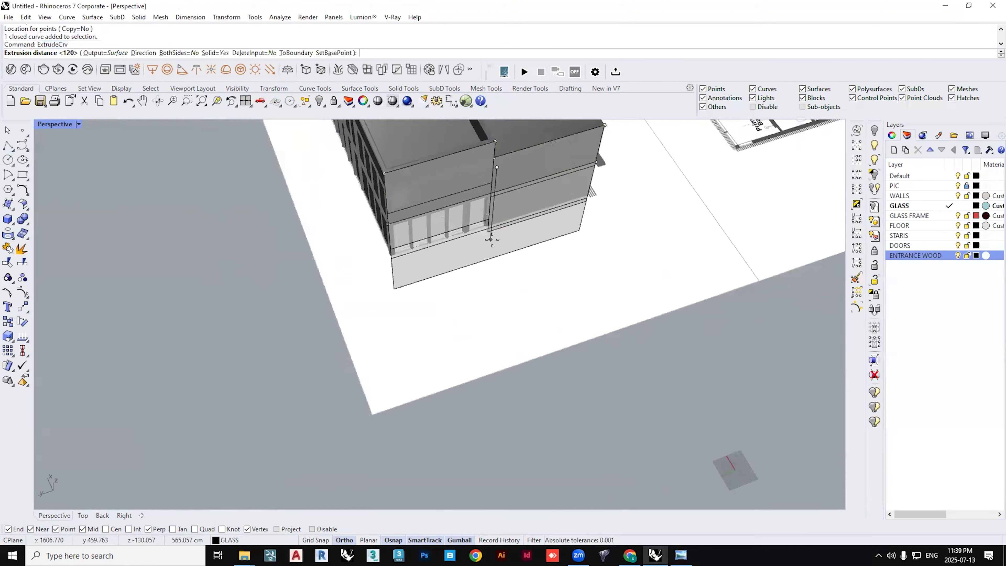
{"action": "left_click", "coordinate": [142, 53]}
{"action": "right_click_drag", "start_coordinate": [515, 137], "coordinate": [531, 234], "text": "shift"}
{"action": "scroll", "coordinate": [531, 234], "scroll_direction": "up", "scroll_amount": 5}
{"action": "scroll", "coordinate": [475, 196], "scroll_direction": "up", "scroll_amount": 2}
{"action": "key", "text": "Return"}
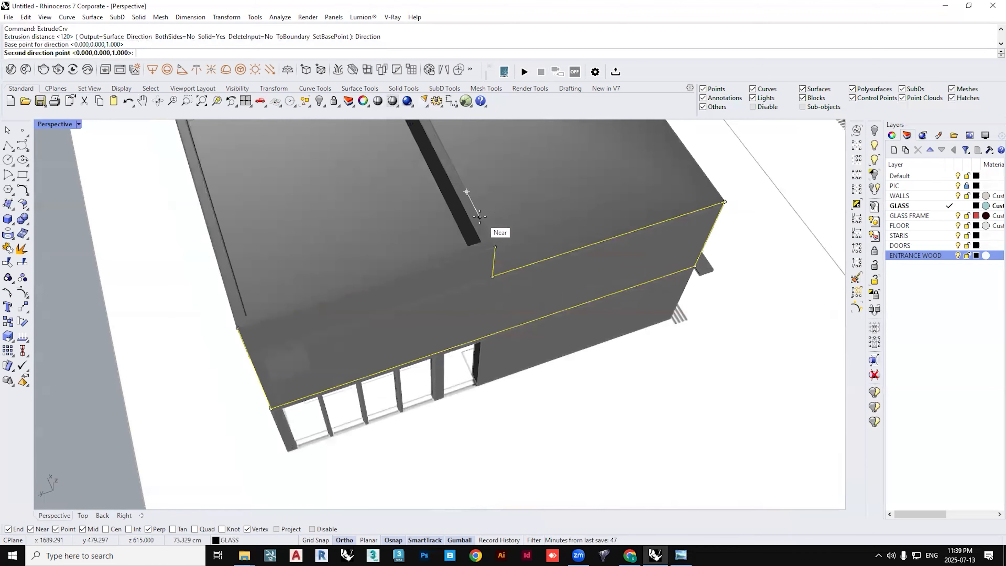
{"action": "key", "text": "Return"}
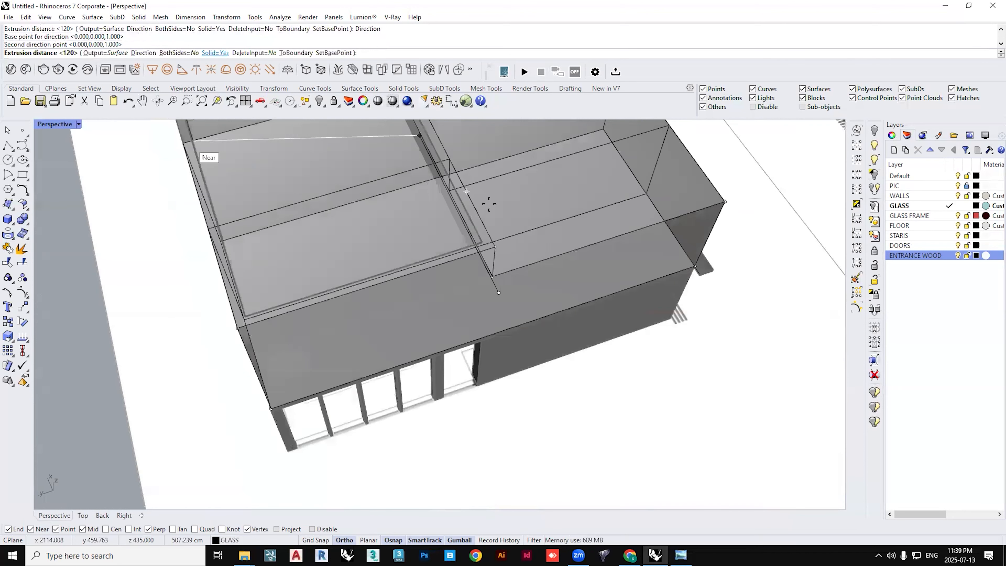
{"action": "type", "text": "10"}
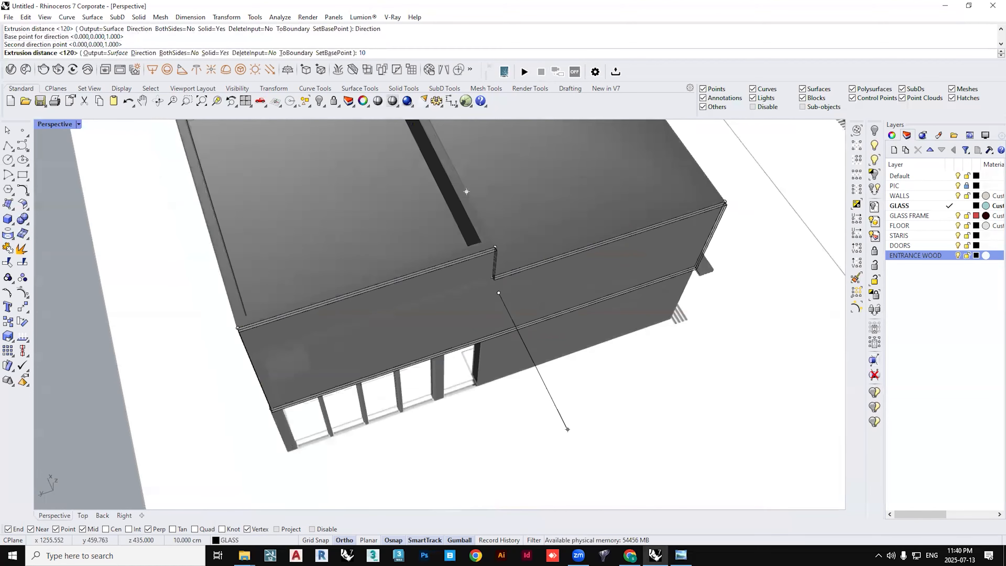
{"action": "key", "text": "Return"}
{"action": "scroll", "coordinate": [503, 277], "scroll_direction": "up", "scroll_amount": 6}
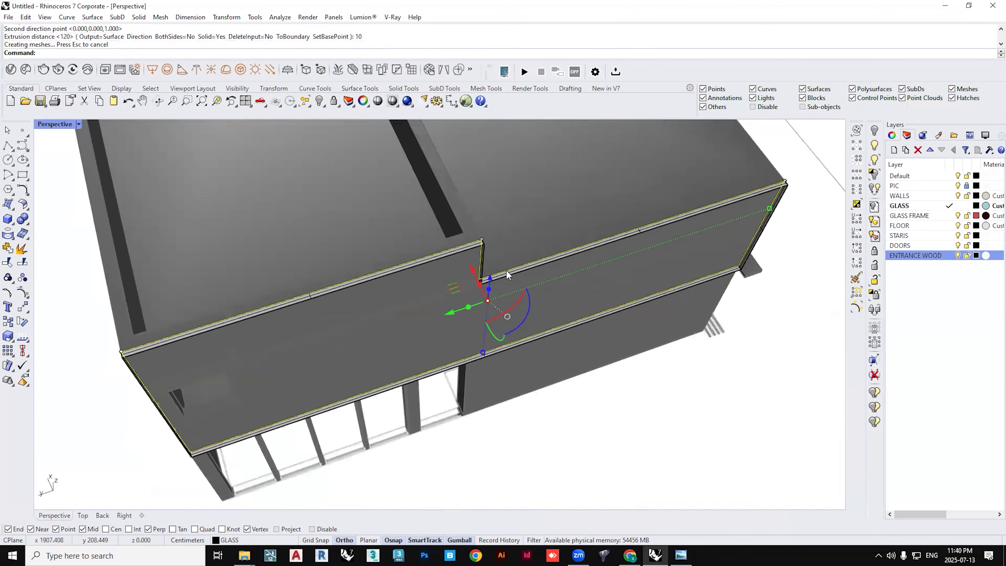
{"action": "key", "text": "Delete"}
- Flatten the facade outline by setting all its points to the roof corner's X position
{"action": "left_click", "coordinate": [505, 277]}
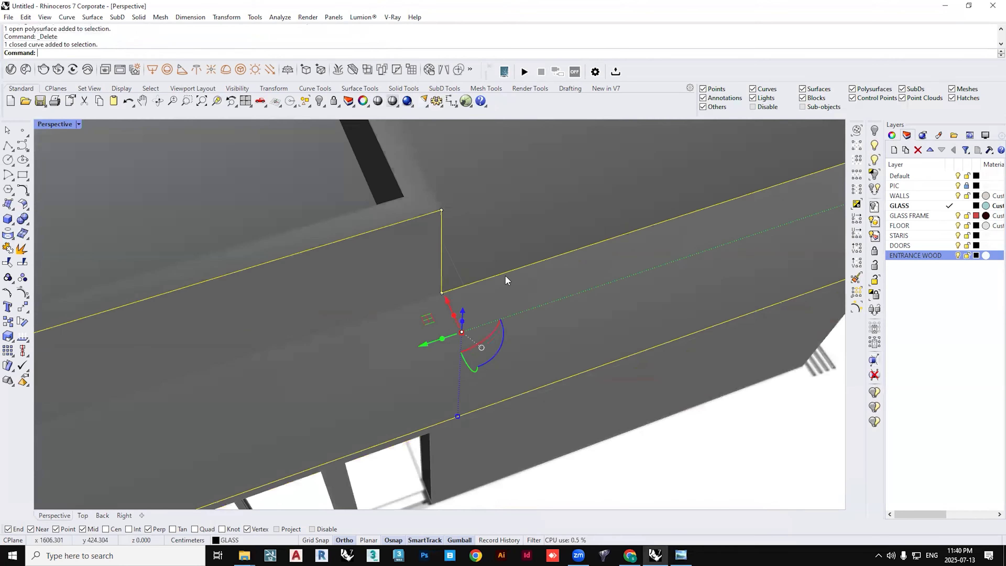
{"action": "scroll", "coordinate": [504, 276], "scroll_direction": "down", "scroll_amount": 6}
{"action": "right_click_drag", "start_coordinate": [560, 281], "coordinate": [301, 268]}
{"action": "scroll", "coordinate": [522, 220], "scroll_direction": "down", "scroll_amount": 3}
{"action": "scroll", "coordinate": [380, 248], "scroll_direction": "up", "scroll_amount": 3}
{"action": "right_click_drag", "start_coordinate": [381, 248], "coordinate": [386, 301]}
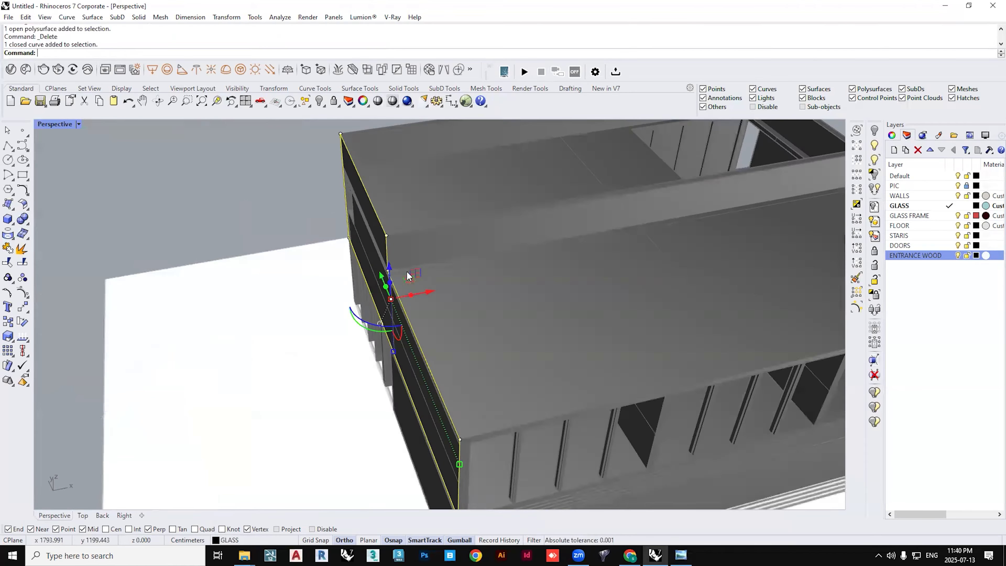
{"action": "scroll", "coordinate": [380, 240], "scroll_direction": "down", "scroll_amount": 8}
{"action": "scroll", "coordinate": [375, 237], "scroll_direction": "up", "scroll_amount": 8}
{"action": "key", "text": "Return"}
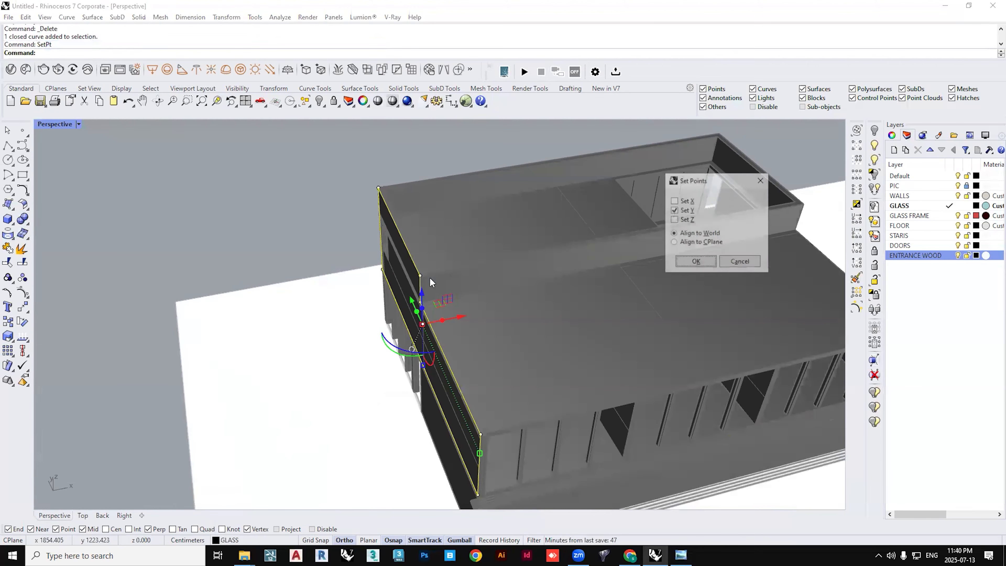
{"action": "scroll", "coordinate": [350, 307], "scroll_direction": "up", "scroll_amount": 5}
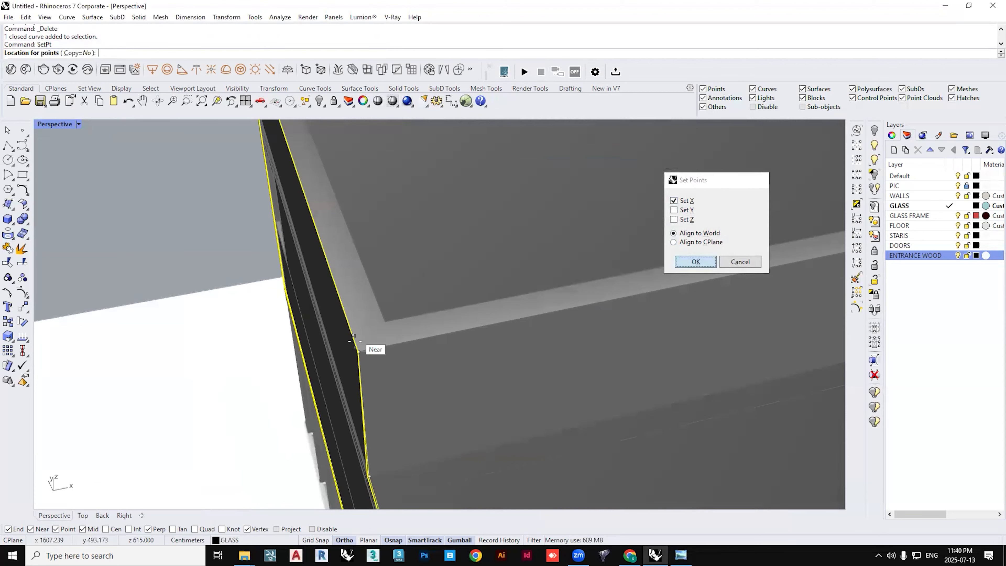
{"action": "key", "text": "Return"}
- Extrude the flattened facade outline 10 cm as a solid panel
{"action": "scroll", "coordinate": [357, 345], "scroll_direction": "down", "scroll_amount": 2}
{"action": "scroll", "coordinate": [358, 351], "scroll_direction": "down", "scroll_amount": 4}
{"action": "right_click_drag", "start_coordinate": [358, 351], "coordinate": [392, 337]}
{"action": "type", "text": "ExtrudeCrv"}
{"action": "key", "text": "Return"}
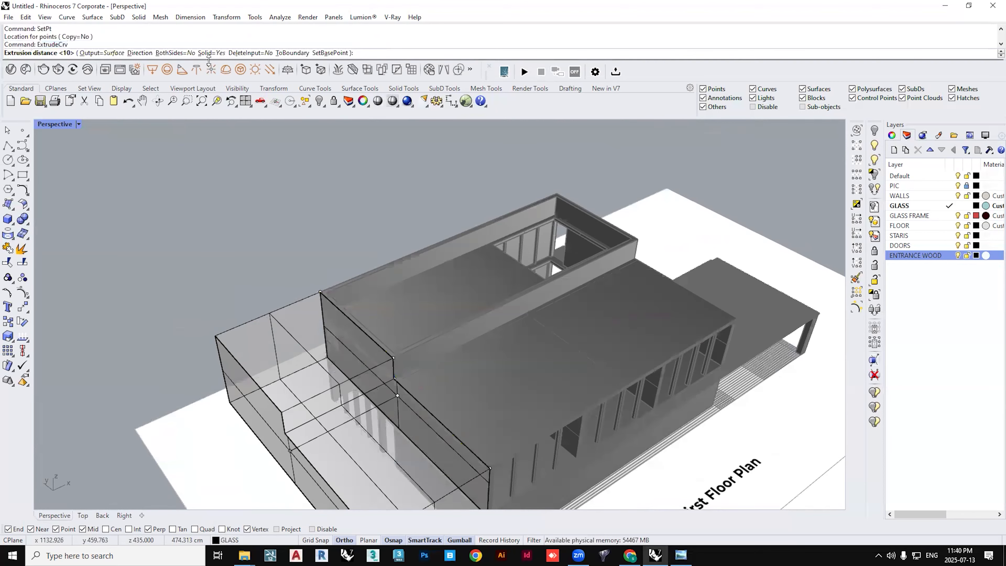
{"action": "scroll", "coordinate": [262, 412], "scroll_direction": "up", "scroll_amount": 6}
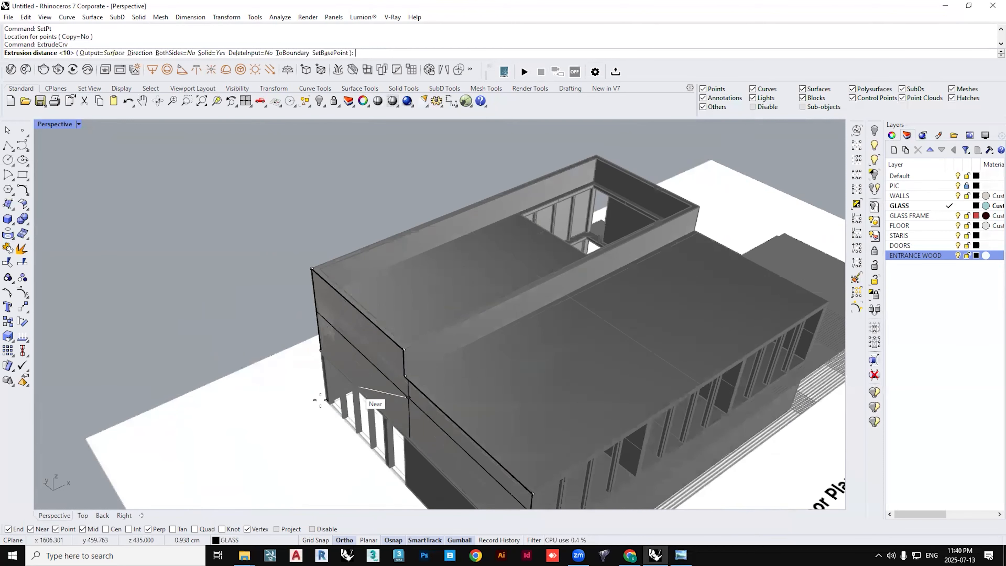
{"action": "type", "text": "10"}
{"action": "key", "text": "Return"}
- Create contours through the solid panel along its top edge, spaced 20 cm apart
{"action": "left_click", "coordinate": [413, 379]}
{"action": "right_click_drag", "start_coordinate": [413, 380], "coordinate": [578, 377]}
{"action": "type", "text": "Contour"}
{"action": "key", "text": "Return"}
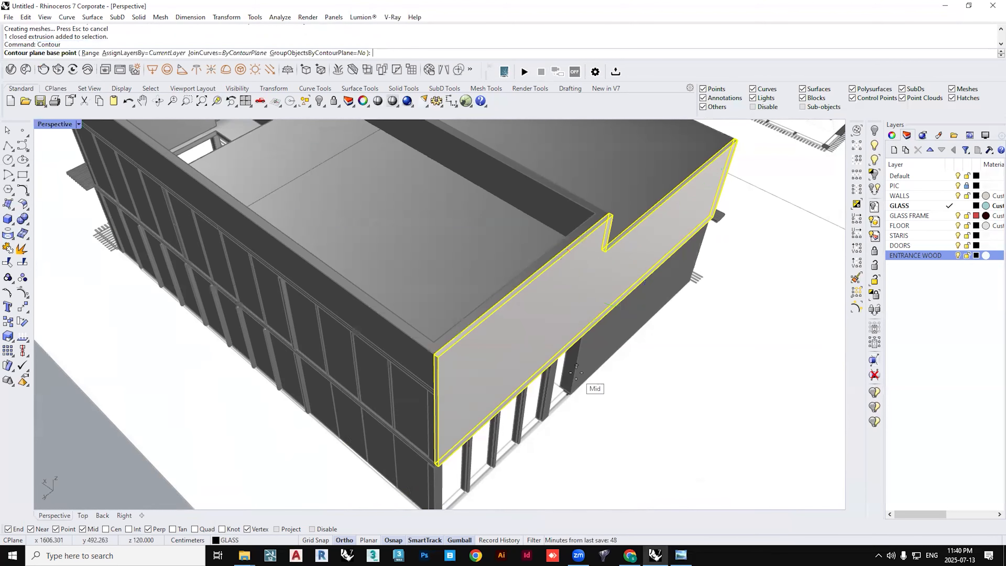
{"action": "scroll", "coordinate": [578, 364], "scroll_direction": "up", "scroll_amount": 2}
{"action": "left_click", "coordinate": [383, 350]}
{"action": "left_click", "coordinate": [416, 323]}
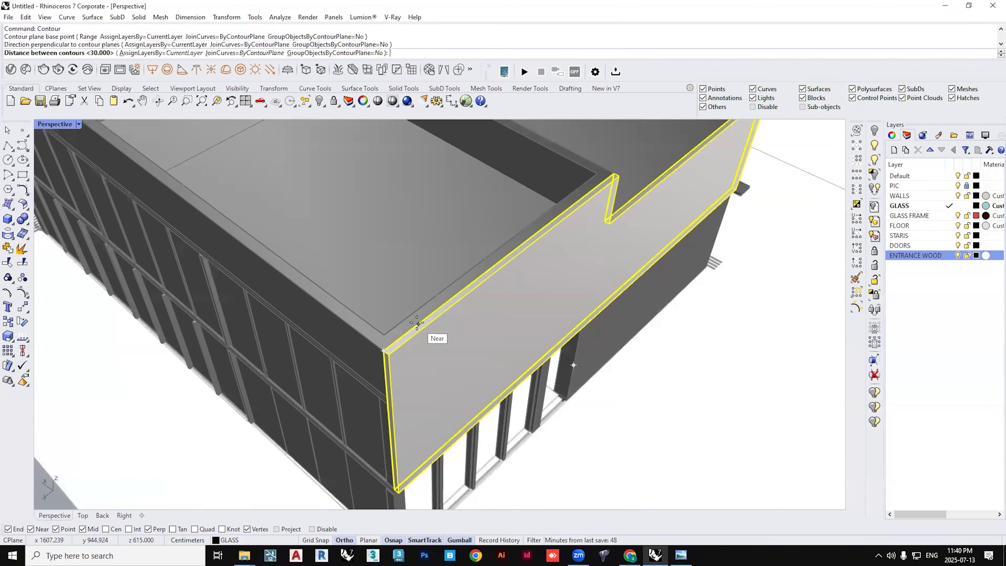
{"action": "key", "text": "Return"}
- Group the contour curves and delete the solid panel they were cut from
{"action": "right_click_drag", "start_coordinate": [598, 273], "coordinate": [503, 293], "text": "shift"}
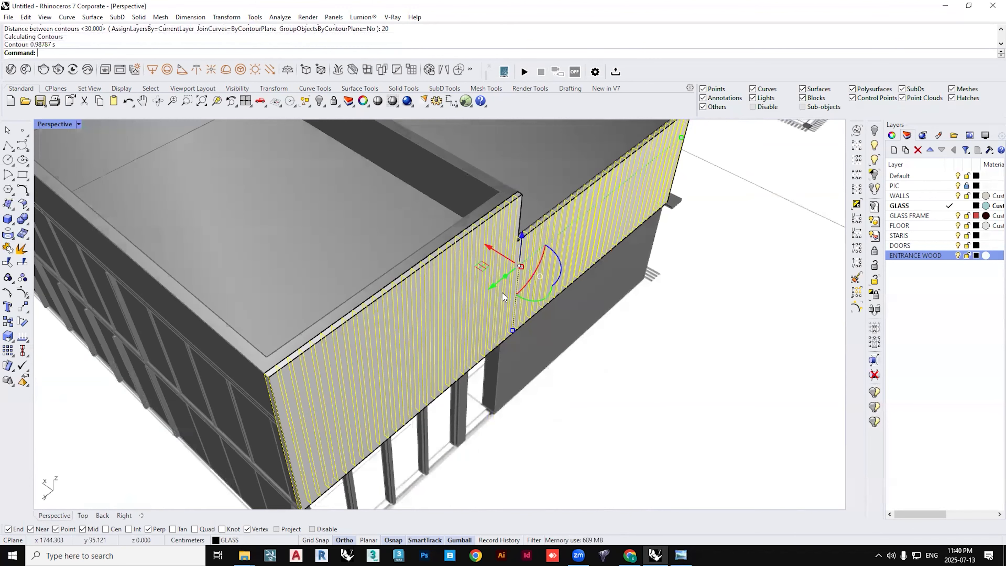
{"action": "scroll", "coordinate": [467, 222], "scroll_direction": "up", "scroll_amount": 3}
{"action": "key", "text": "ctrl+g"}
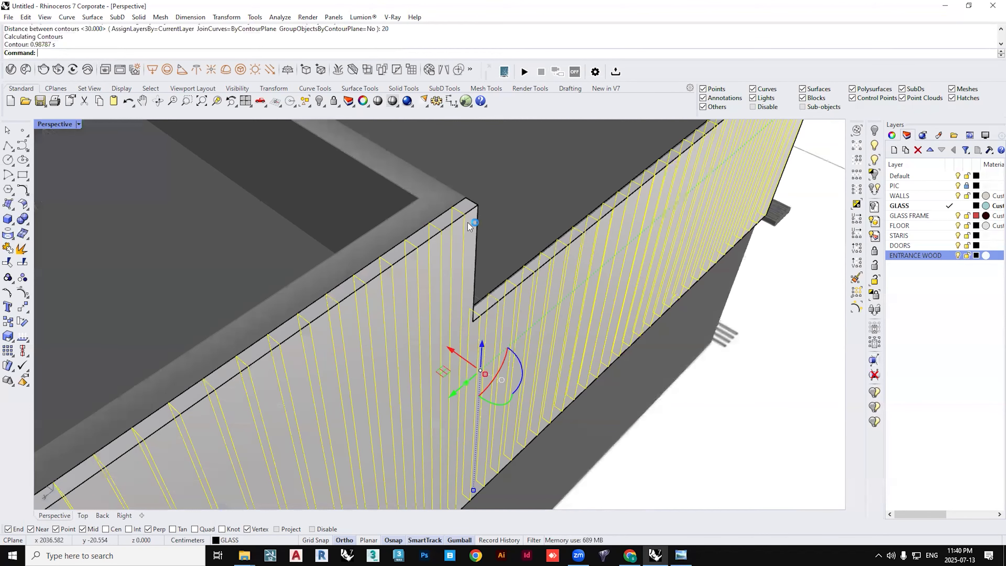
{"action": "left_click", "coordinate": [476, 214]}
{"action": "key", "text": "Delete"}
- Extrude the grouped contour curves 10 cm to form vertical slats across the upper facade
{"action": "left_click", "coordinate": [472, 217]}
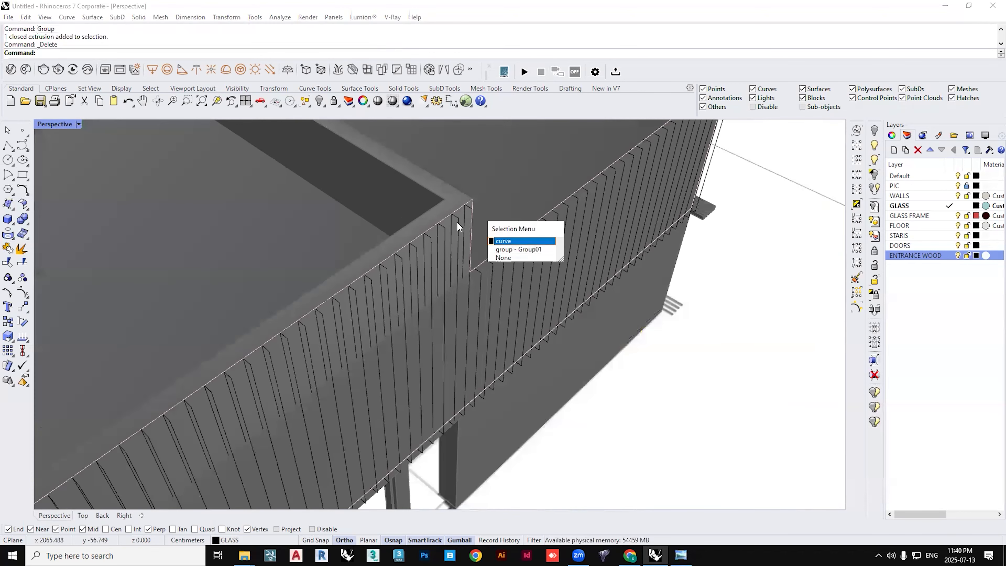
{"action": "left_click", "coordinate": [473, 241]}
{"action": "scroll", "coordinate": [472, 224], "scroll_direction": "down", "scroll_amount": 4}
{"action": "right_click", "coordinate": [472, 223]}
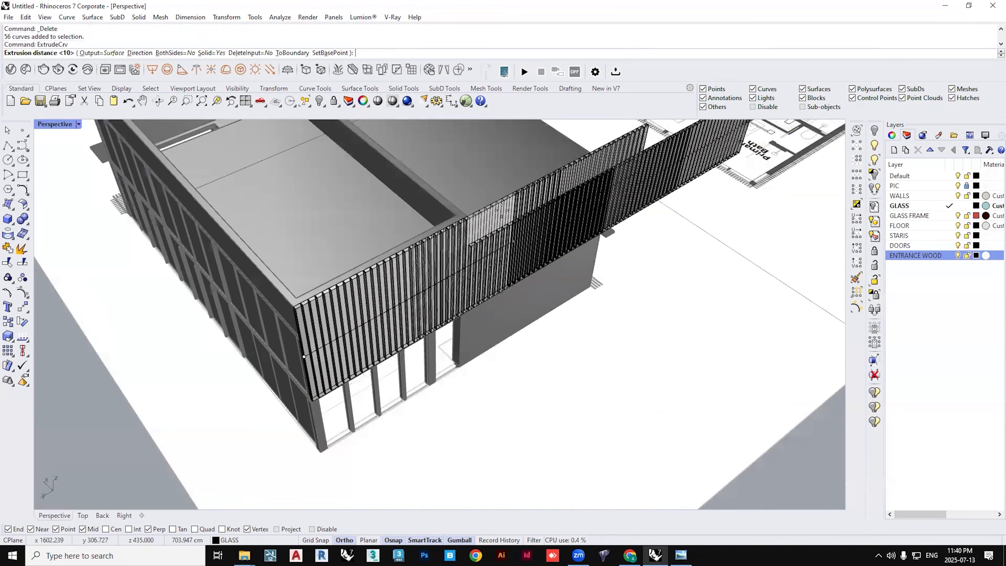
{"action": "type", "text": "10"}
{"action": "key", "text": "Return"}
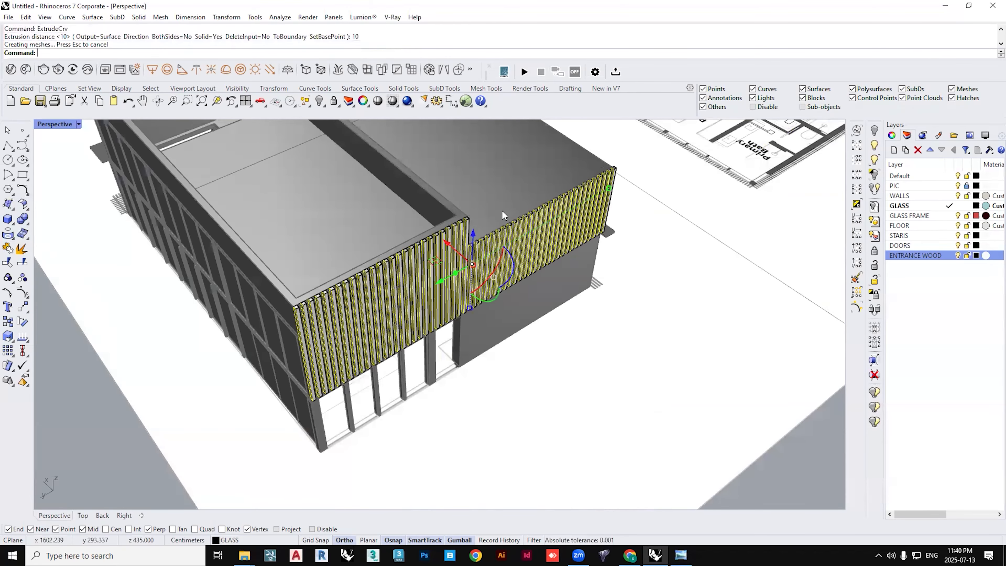
{"action": "key", "text": "Escape"}
{"action": "right_click_drag", "start_coordinate": [247, 332], "coordinate": [343, 332]}
{"action": "scroll", "coordinate": [355, 305], "scroll_direction": "up", "scroll_amount": 3}
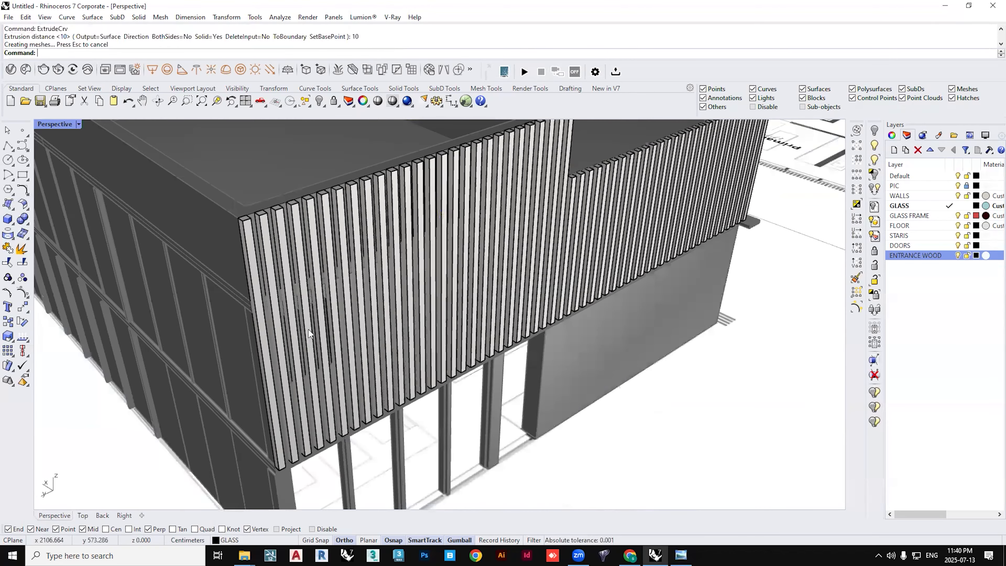
{"action": "scroll", "coordinate": [386, 346], "scroll_direction": "down", "scroll_amount": 5}
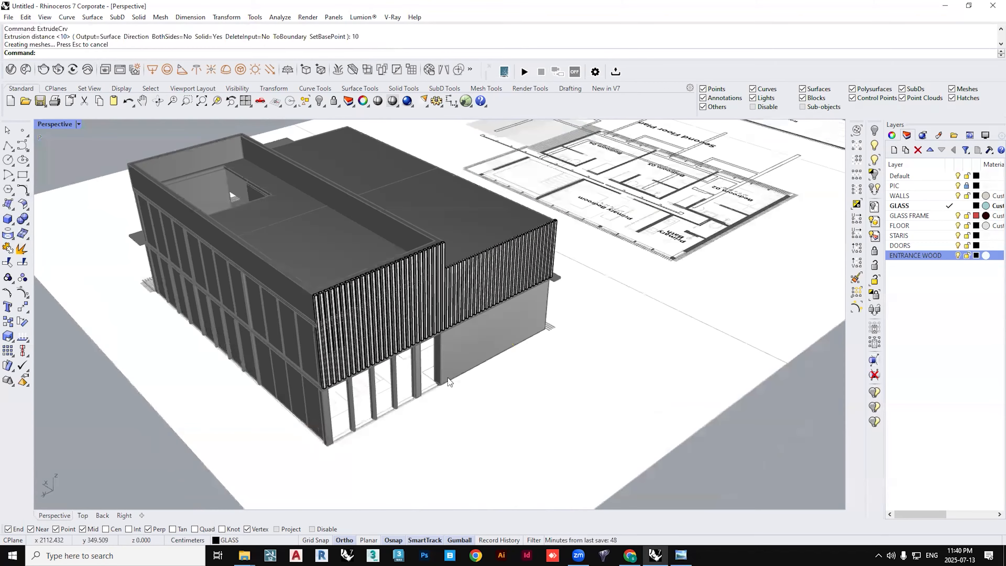
- Show any hidden objects and unlock all locked objects in the model
{"action": "left_click", "coordinate": [874, 146]}
{"action": "scroll", "coordinate": [372, 323], "scroll_direction": "up", "scroll_amount": 2}
{"action": "scroll", "coordinate": [279, 336], "scroll_direction": "down", "scroll_amount": 1}
{"action": "scroll", "coordinate": [690, 214], "scroll_direction": "up", "scroll_amount": 3}
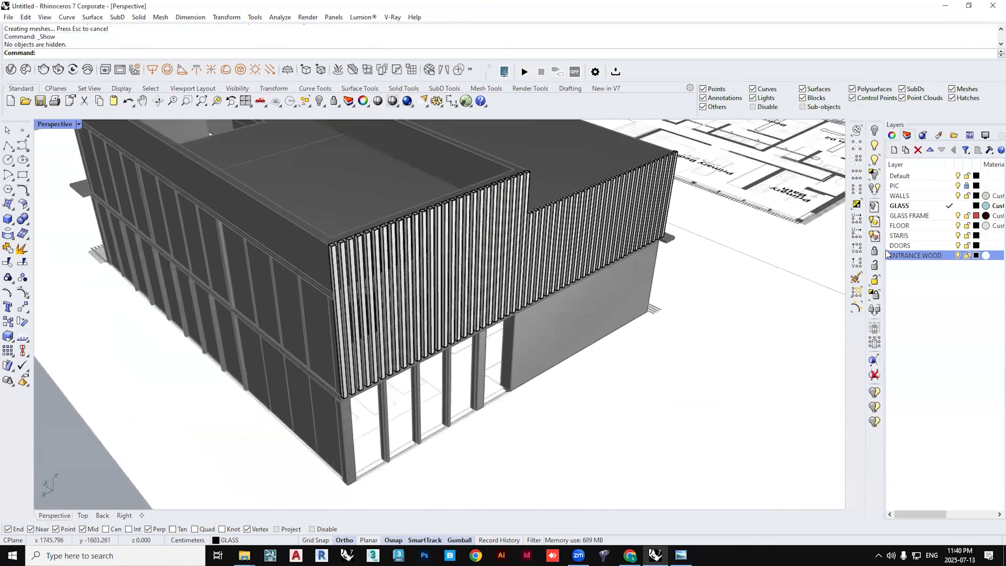
{"action": "left_click", "coordinate": [875, 265]}
{"action": "scroll", "coordinate": [326, 297], "scroll_direction": "down", "scroll_amount": 4}
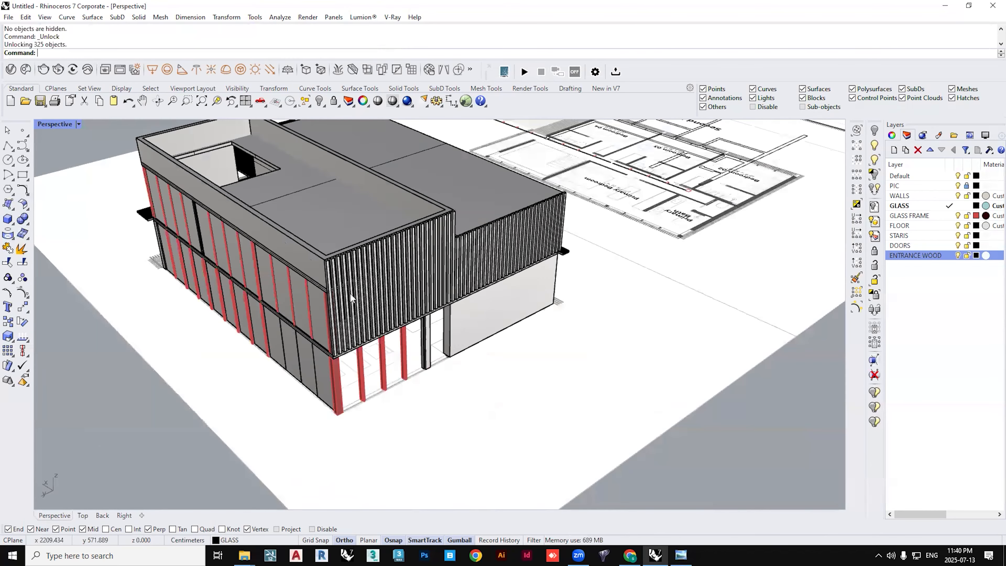
- Create two new layers named STONE and GRASS
{"action": "right_click_drag", "start_coordinate": [522, 286], "coordinate": [533, 285]}
{"action": "scroll", "coordinate": [432, 321], "scroll_direction": "down", "scroll_amount": 5}
{"action": "right_click_drag", "start_coordinate": [432, 322], "coordinate": [693, 317]}
{"action": "right_click_drag", "start_coordinate": [400, 294], "coordinate": [436, 331]}
{"action": "right_click_drag", "start_coordinate": [641, 523], "coordinate": [515, 436]}
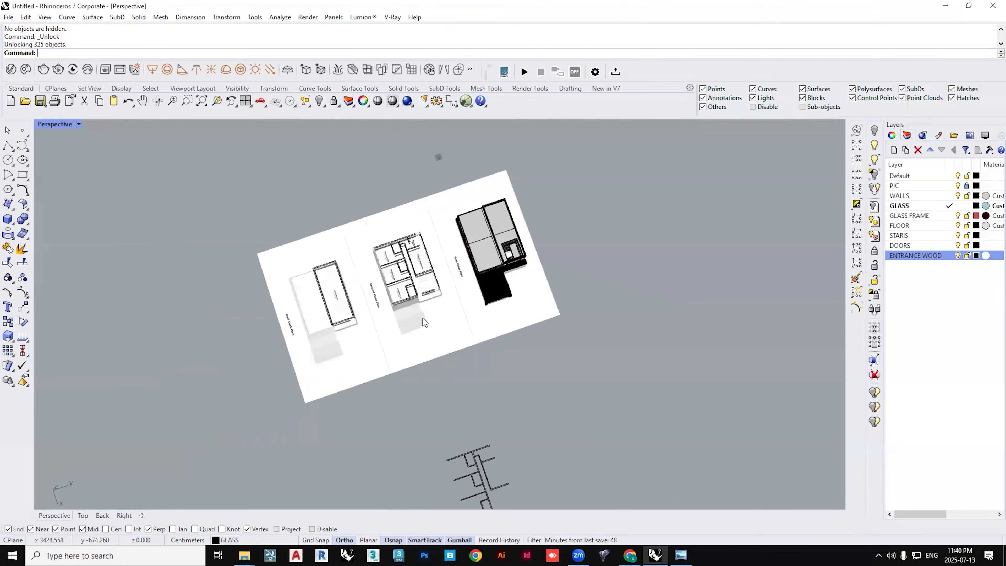
{"action": "right_click_drag", "start_coordinate": [423, 318], "coordinate": [443, 389]}
{"action": "scroll", "coordinate": [442, 321], "scroll_direction": "up", "scroll_amount": 4}
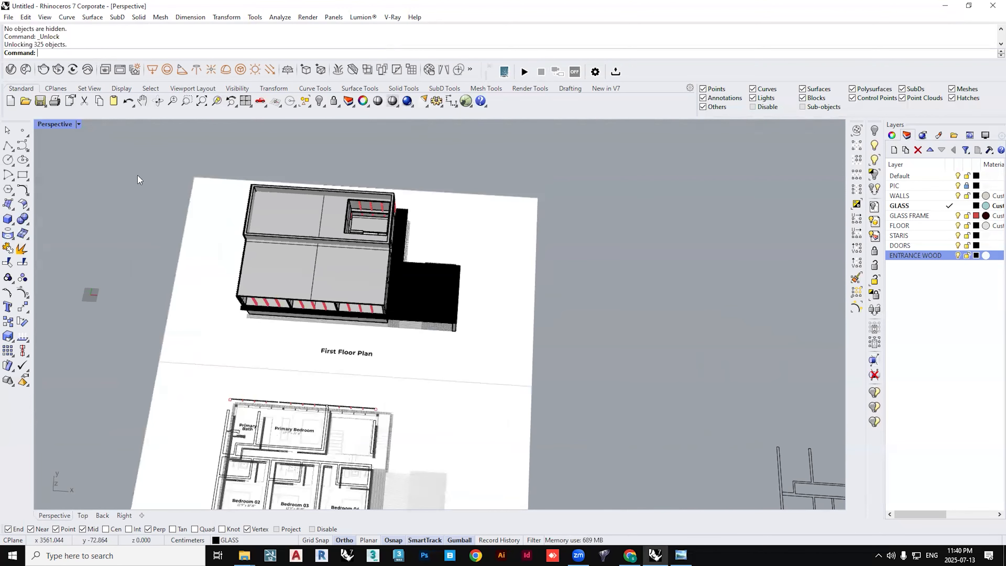
{"action": "left_click", "coordinate": [895, 150]}
{"action": "type", "text": "STONE"}
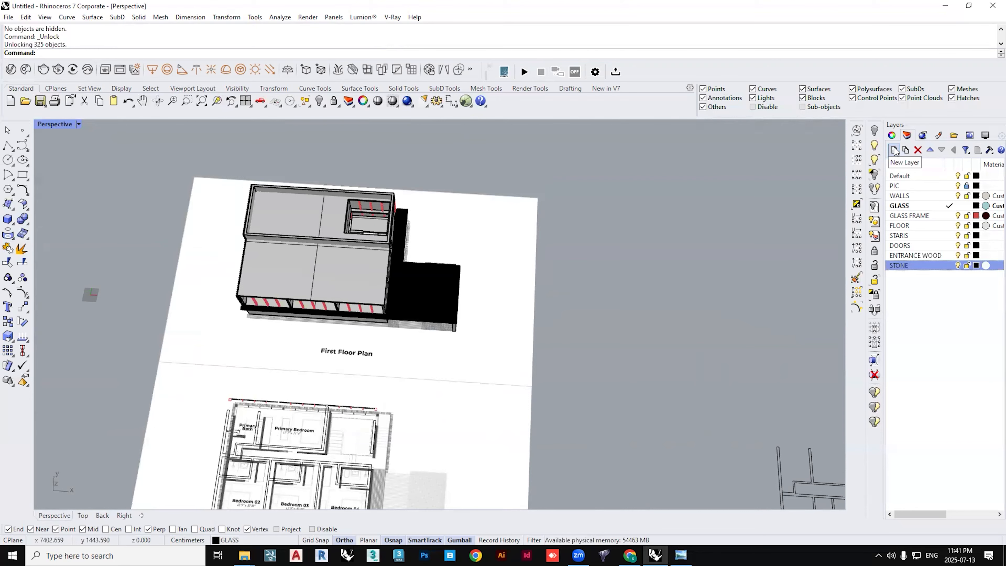
{"action": "left_click", "coordinate": [894, 151]}
{"action": "type", "text": "GRASS"}
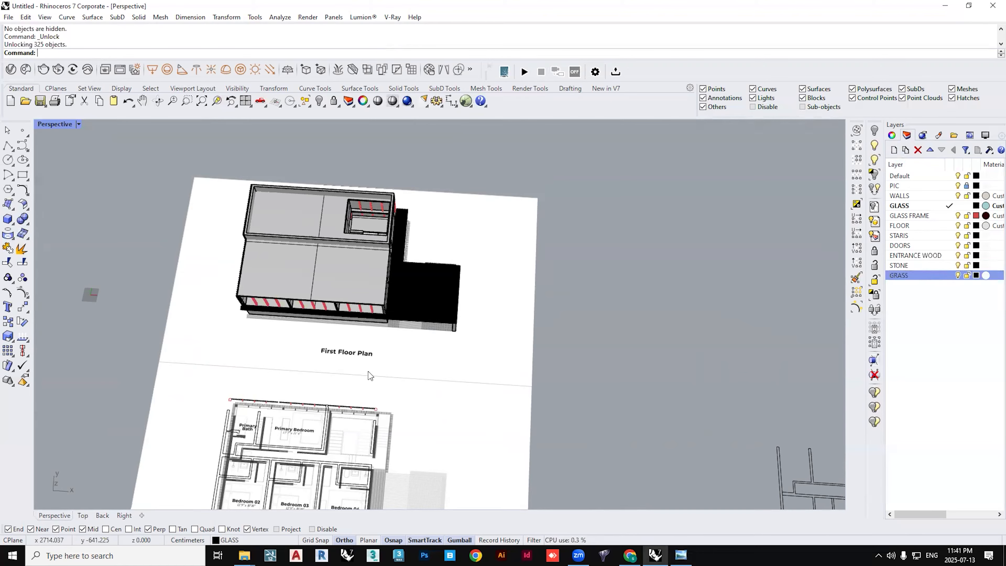
- In the Top view, draw a large ground rectangle around the house on the first floor plan sheet
{"action": "double_click", "coordinate": [48, 123]}
{"action": "double_click", "coordinate": [43, 124]}
{"action": "left_click", "coordinate": [22, 175]}
{"action": "left_click", "coordinate": [197, 170]}
{"action": "left_click", "coordinate": [417, 316]}
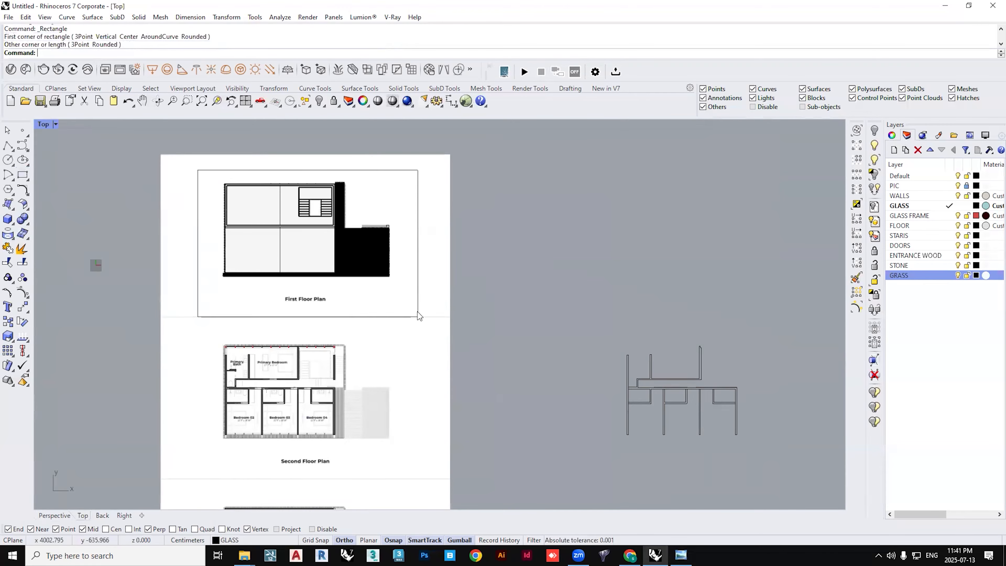
- Draw two small paving-stone rectangles side by side just below the covered entrance area
{"action": "scroll", "coordinate": [325, 285], "scroll_direction": "up", "scroll_amount": 5}
{"action": "left_click", "coordinate": [300, 260]}
{"action": "scroll", "coordinate": [301, 261], "scroll_direction": "up", "scroll_amount": 2}
{"action": "key", "text": "Return"}
{"action": "left_click", "coordinate": [302, 246]}
{"action": "left_click", "coordinate": [329, 246]}
{"action": "key", "text": "Return"}
{"action": "left_click_drag", "start_coordinate": [337, 248], "coordinate": [342, 249]}
- Copy the pair of paving-stone rectangles straight down to form a second row with a small gap
{"action": "left_click_drag", "start_coordinate": [331, 278], "coordinate": [287, 251]}
{"action": "scroll", "coordinate": [288, 251], "scroll_direction": "down", "scroll_amount": 5}
{"action": "type", "text": "Copy"}
{"action": "scroll", "coordinate": [313, 231], "scroll_direction": "down", "scroll_amount": 2}
{"action": "key", "text": "Return"}
{"action": "left_click", "coordinate": [302, 224]}
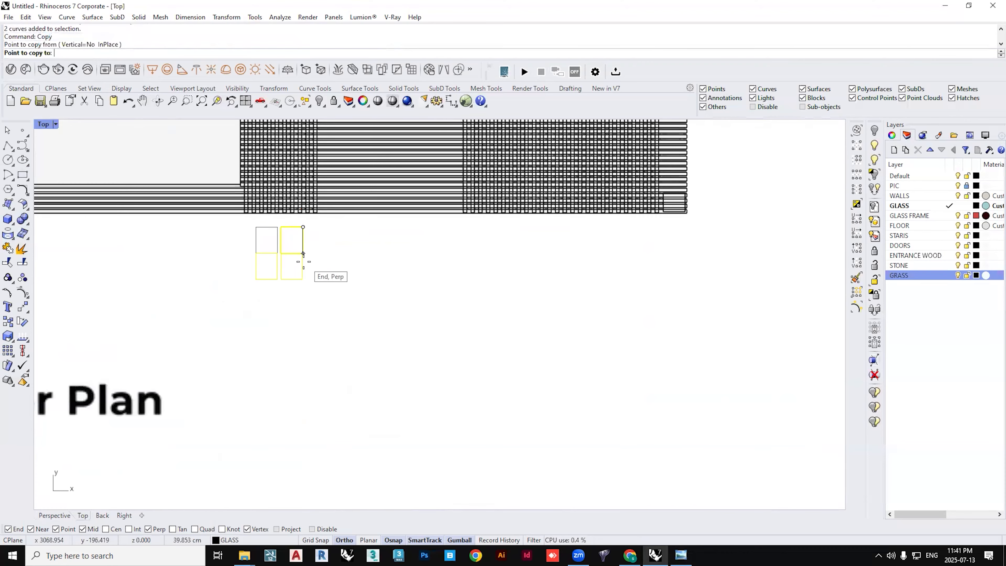
{"action": "scroll", "coordinate": [302, 252], "scroll_direction": "up", "scroll_amount": 2}
{"action": "left_click", "coordinate": [306, 253]}
- Continue copying the pair downward with FromLastPoint, UseLastDistance and UseLastDirection set to Yes, forming a two-column path of eight rows
{"action": "scroll", "coordinate": [307, 253], "scroll_direction": "down", "scroll_amount": 8}
{"action": "left_click", "coordinate": [145, 52]}
{"action": "left_click", "coordinate": [211, 53]}
{"action": "left_click", "coordinate": [269, 53]}
{"action": "left_click", "coordinate": [308, 313]}
{"action": "left_click", "coordinate": [313, 355]}
{"action": "left_click", "coordinate": [312, 377]}
{"action": "left_click", "coordinate": [311, 398]}
{"action": "left_click", "coordinate": [310, 418]}
{"action": "left_click", "coordinate": [312, 448]}
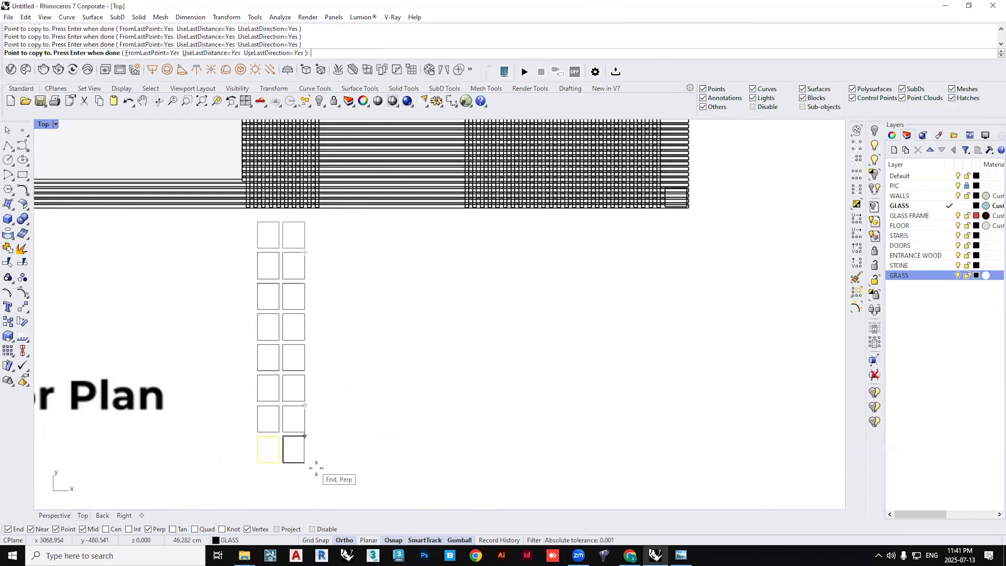
{"action": "key", "text": "Return"}
- Change the selected paving-stone outlines to the STONE layer
{"action": "scroll", "coordinate": [343, 398], "scroll_direction": "down", "scroll_amount": 5}
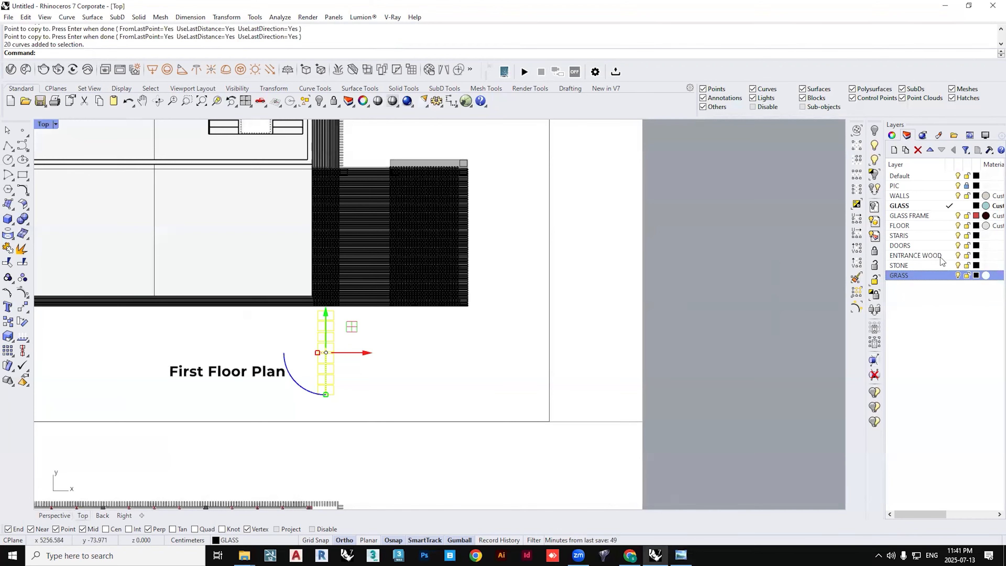
{"action": "right_click", "coordinate": [923, 266]}
{"action": "left_click", "coordinate": [923, 450]}
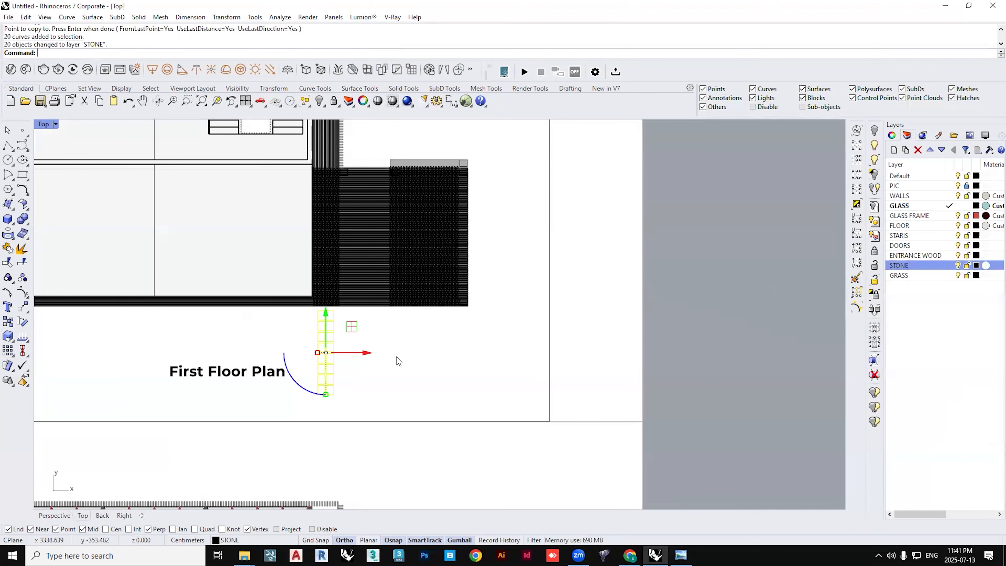
- Create planar surfaces from the paving-stone outlines and from the large ground rectangle
{"action": "key", "text": "Return"}
{"action": "left_click", "coordinate": [400, 421]}
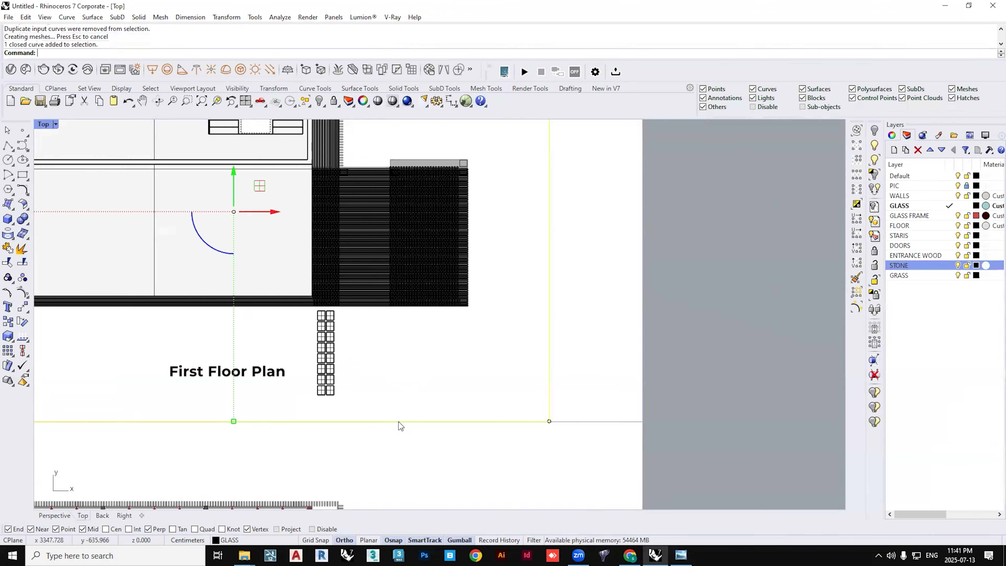
{"action": "type", "text": "P"}
{"action": "key", "text": "Return"}
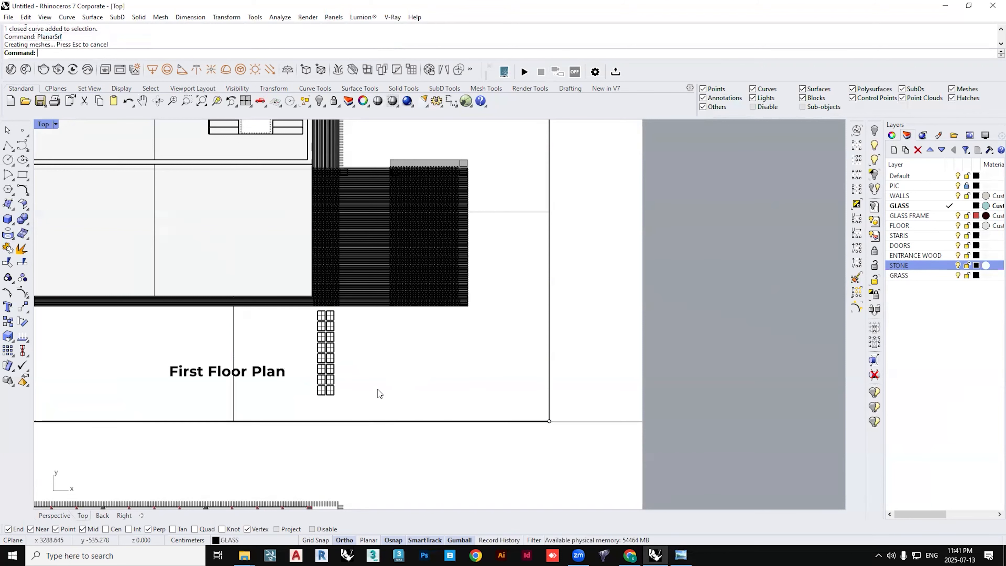
- In the Perspective view, select all the paving stones and change their surfaces to the STONE layer
{"action": "double_click", "coordinate": [46, 124]}
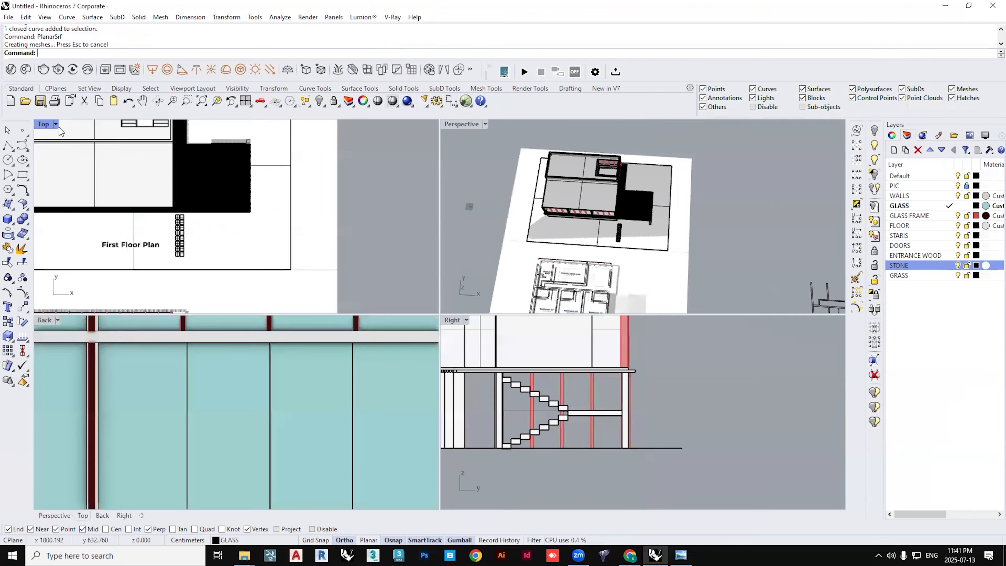
{"action": "double_click", "coordinate": [461, 124]}
{"action": "scroll", "coordinate": [333, 377], "scroll_direction": "up", "scroll_amount": 6}
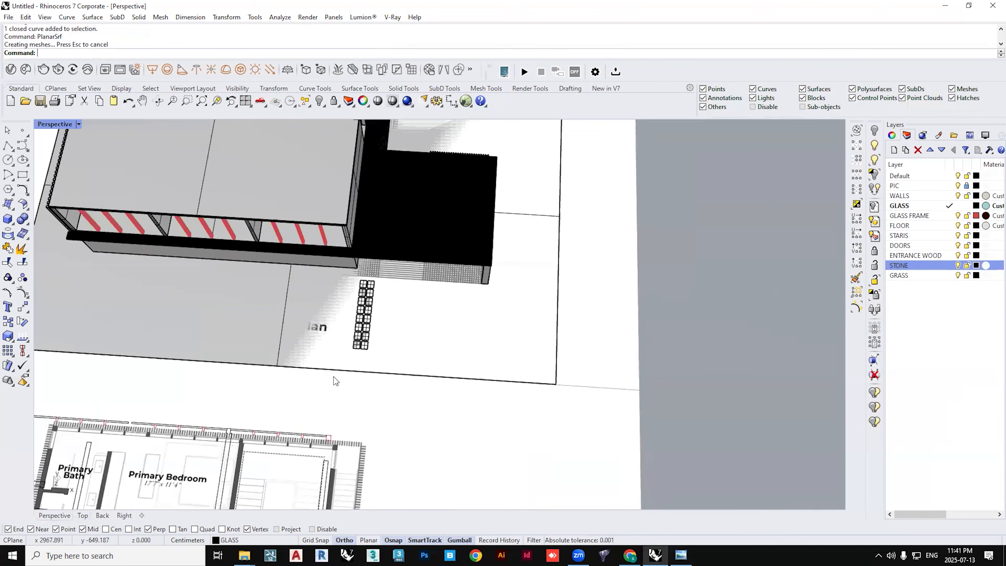
{"action": "left_click_drag", "start_coordinate": [413, 223], "coordinate": [353, 341]}
{"action": "right_click_drag", "start_coordinate": [512, 202], "coordinate": [460, 170]}
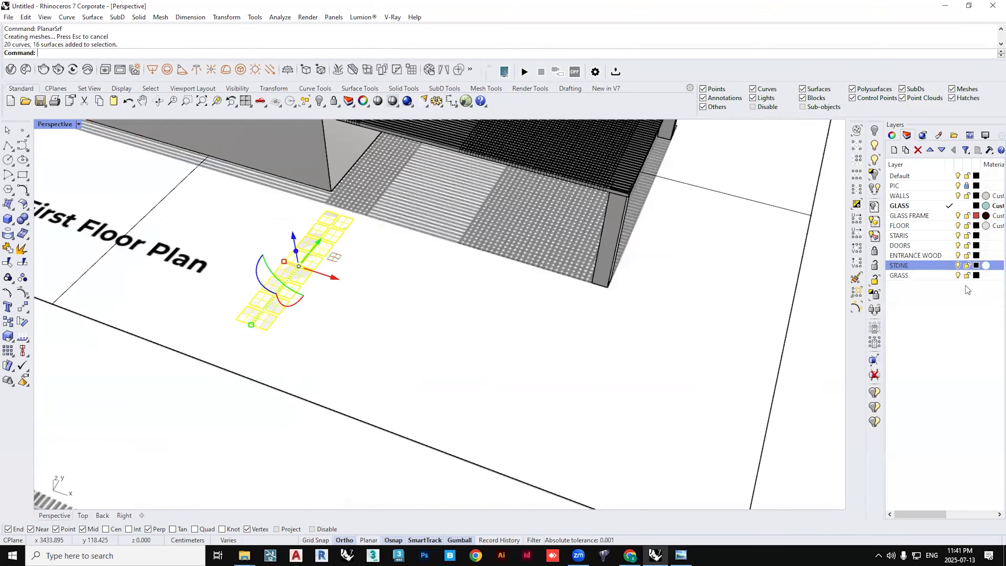
{"action": "right_click", "coordinate": [950, 265]}
{"action": "left_click", "coordinate": [929, 447]}
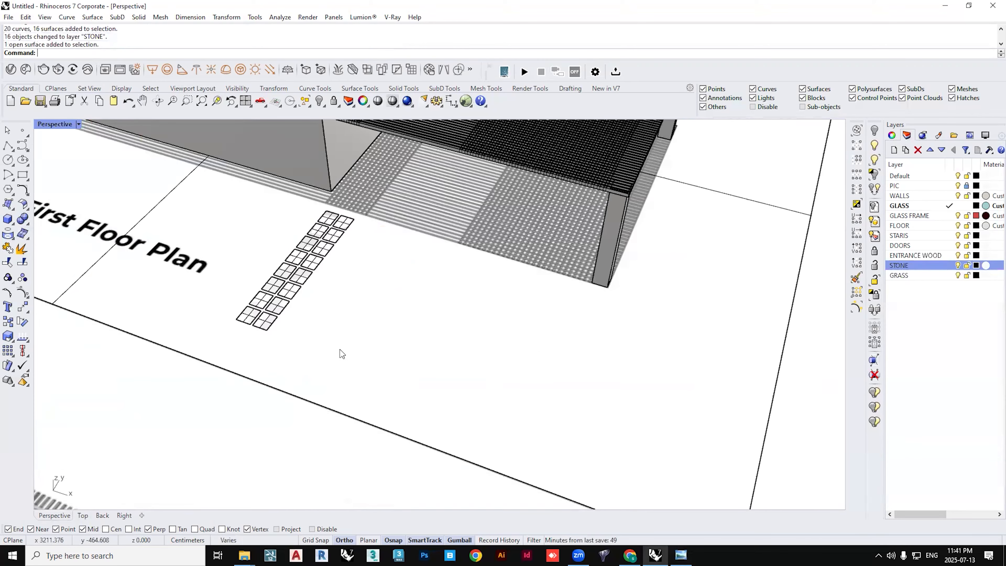
- Select the large ground surface and change it to the GRASS layer
{"action": "left_click", "coordinate": [348, 416]}
{"action": "left_click", "coordinate": [380, 448]}
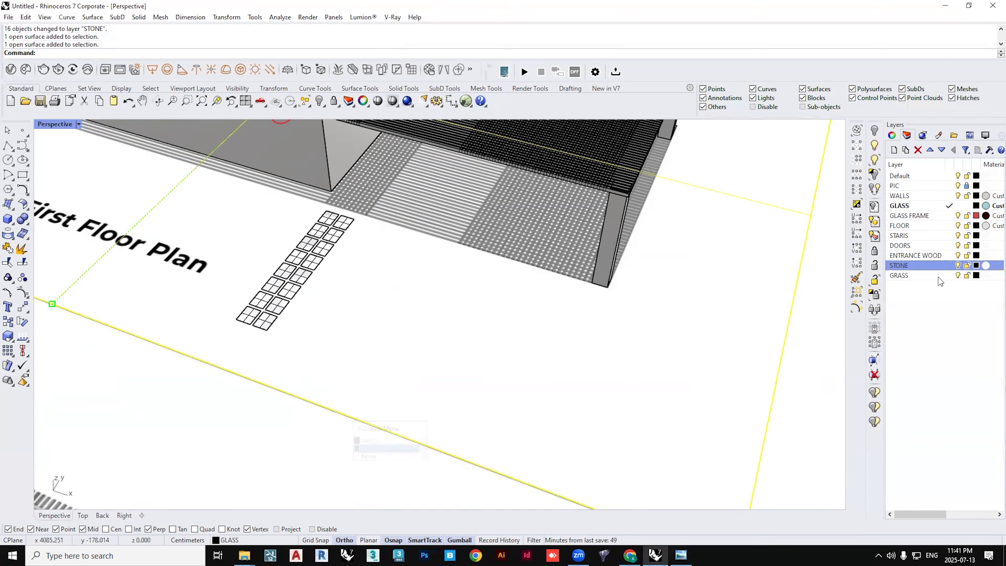
{"action": "right_click", "coordinate": [921, 275]}
{"action": "left_click", "coordinate": [928, 459]}
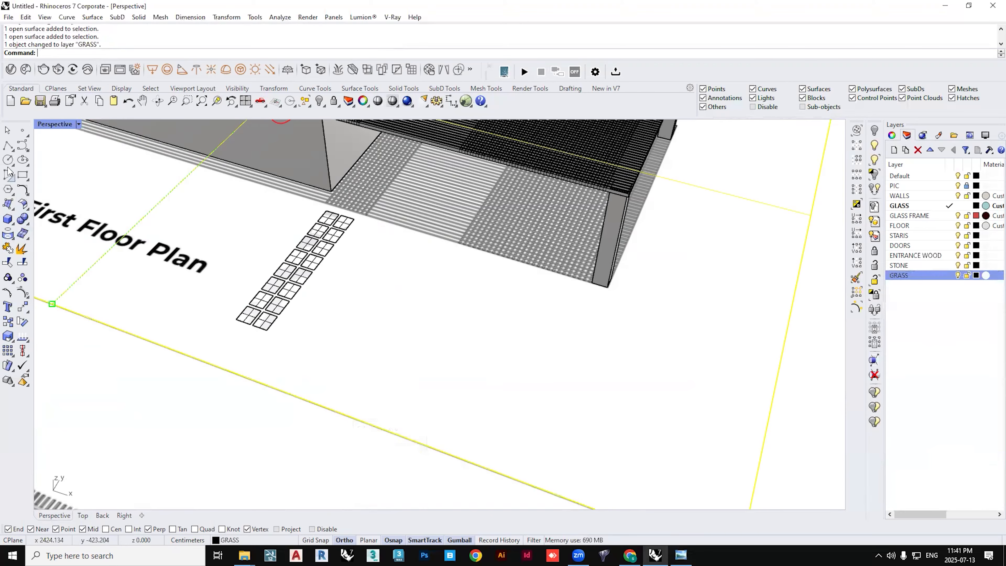
- Set the Perspective view to Rendered display and offset the paving-stone surfaces by 1 cm as solids
{"action": "left_click", "coordinate": [79, 124]}
{"action": "left_click", "coordinate": [86, 186]}
{"action": "left_click_drag", "start_coordinate": [138, 431], "coordinate": [378, 209]}
{"action": "right_click_drag", "start_coordinate": [333, 254], "coordinate": [305, 217]}
{"action": "scroll", "coordinate": [305, 228], "scroll_direction": "up", "scroll_amount": 4}
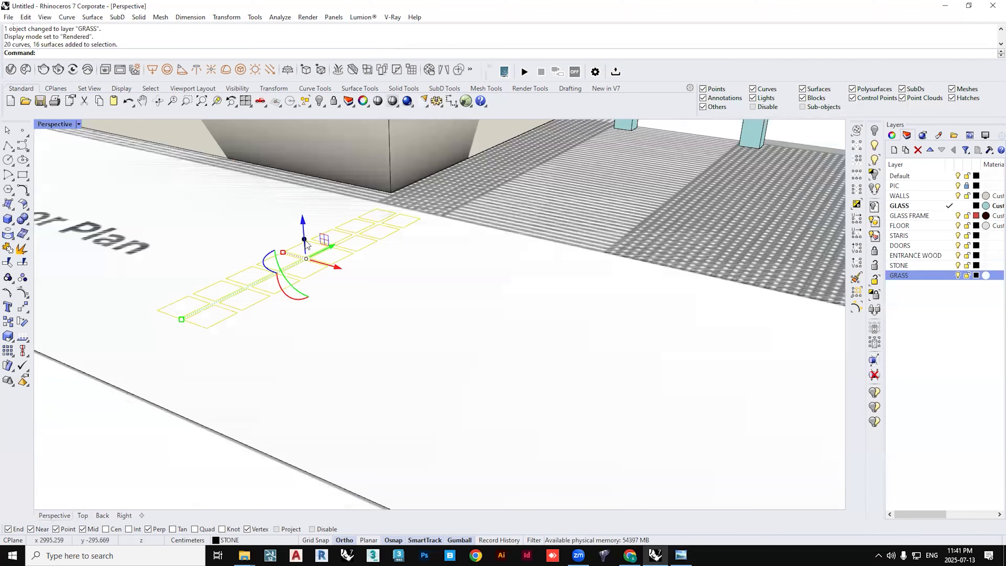
{"action": "key", "text": "Down"}
{"action": "key", "text": "Down"}
{"action": "key", "text": "Down"}
{"action": "key", "text": "Down"}
{"action": "key", "text": "Down"}
{"action": "key", "text": "Return"}
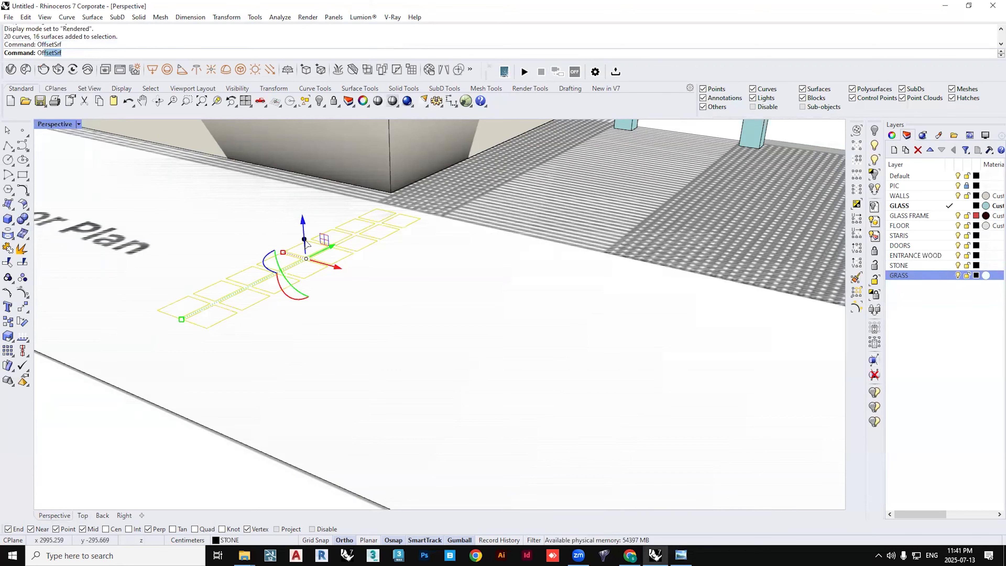
{"action": "type", "text": "1"}
{"action": "key", "text": "Return"}
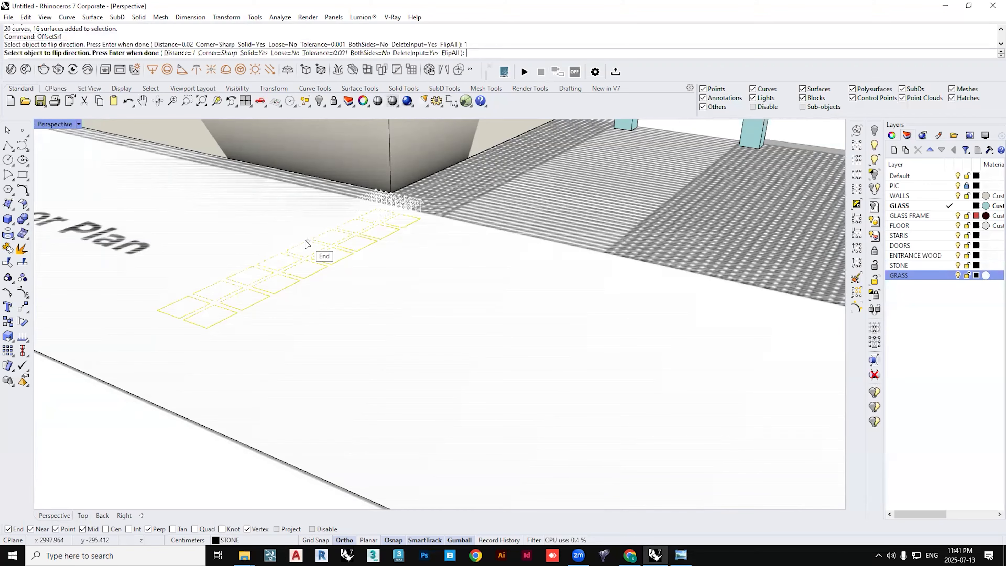
{"action": "key", "text": "Return"}
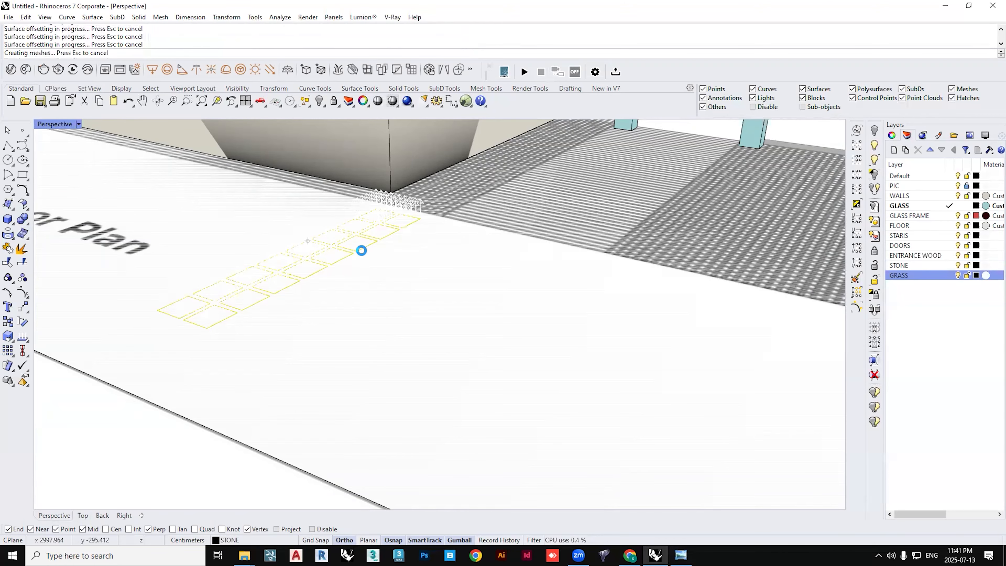
{"action": "scroll", "coordinate": [360, 250], "scroll_direction": "up", "scroll_amount": 5}
{"action": "key", "text": "Escape"}
- Extrude the ground surface vertically by .05 to give it thickness
{"action": "scroll", "coordinate": [353, 245], "scroll_direction": "down", "scroll_amount": 10}
{"action": "right_click_drag", "start_coordinate": [356, 246], "coordinate": [367, 220]}
{"action": "scroll", "coordinate": [367, 221], "scroll_direction": "down", "scroll_amount": 10}
{"action": "right_click_drag", "start_coordinate": [434, 290], "coordinate": [501, 317], "text": "shift"}
{"action": "scroll", "coordinate": [501, 317], "scroll_direction": "up", "scroll_amount": 8}
{"action": "left_click", "coordinate": [463, 260]}
{"action": "left_click", "coordinate": [227, 177]}
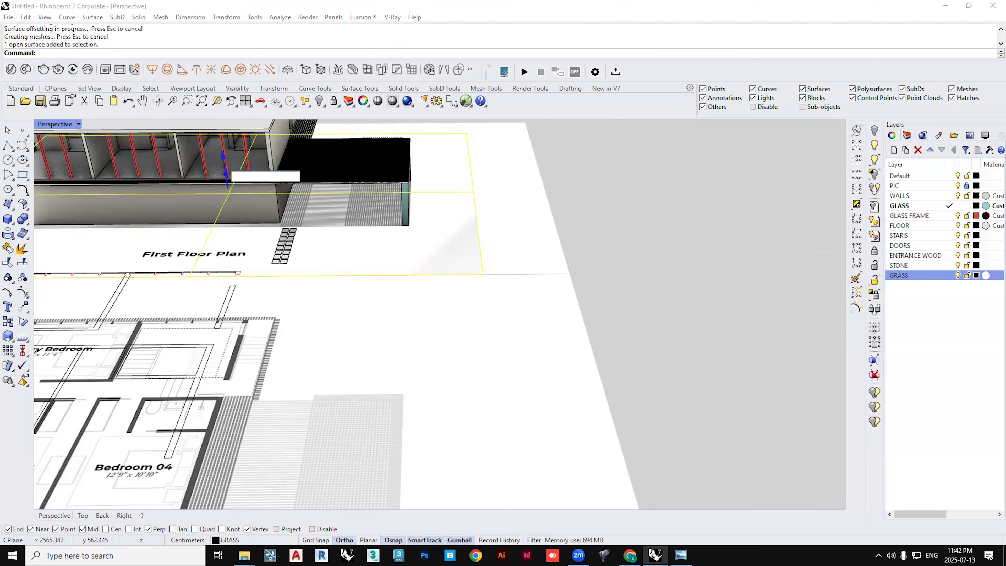
{"action": "type", "text": ".05"}
{"action": "key", "text": "Return"}
- Give the GRASS layer a custom material in light green, #BBF289
{"action": "scroll", "coordinate": [325, 251], "scroll_direction": "up", "scroll_amount": 3}
{"action": "left_click", "coordinate": [392, 263]}
{"action": "left_click", "coordinate": [985, 273]}
{"action": "left_click", "coordinate": [512, 213]}
{"action": "left_click", "coordinate": [513, 231]}
{"action": "left_click", "coordinate": [515, 255]}
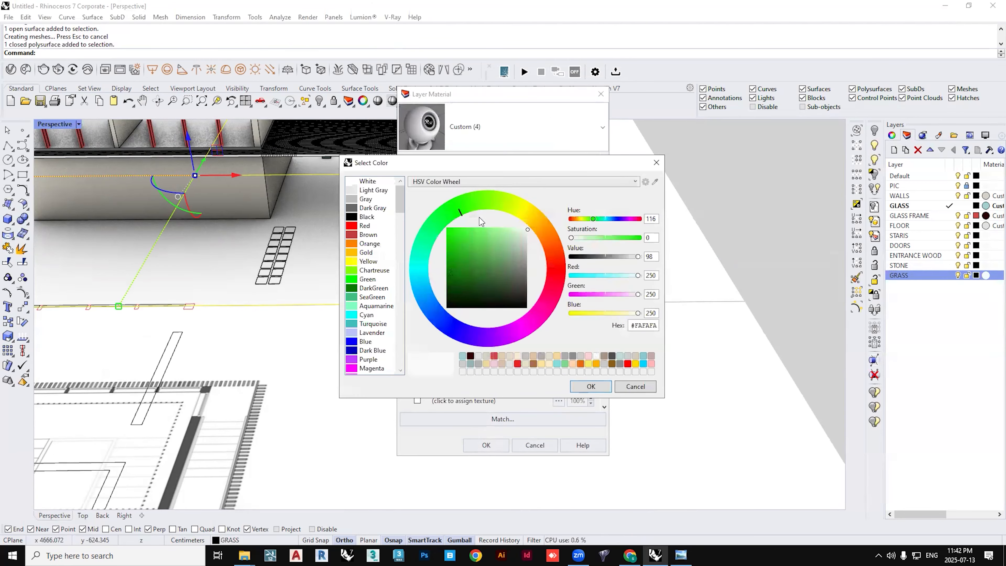
{"action": "left_click_drag", "start_coordinate": [475, 206], "coordinate": [486, 207]}
{"action": "left_click", "coordinate": [492, 232]}
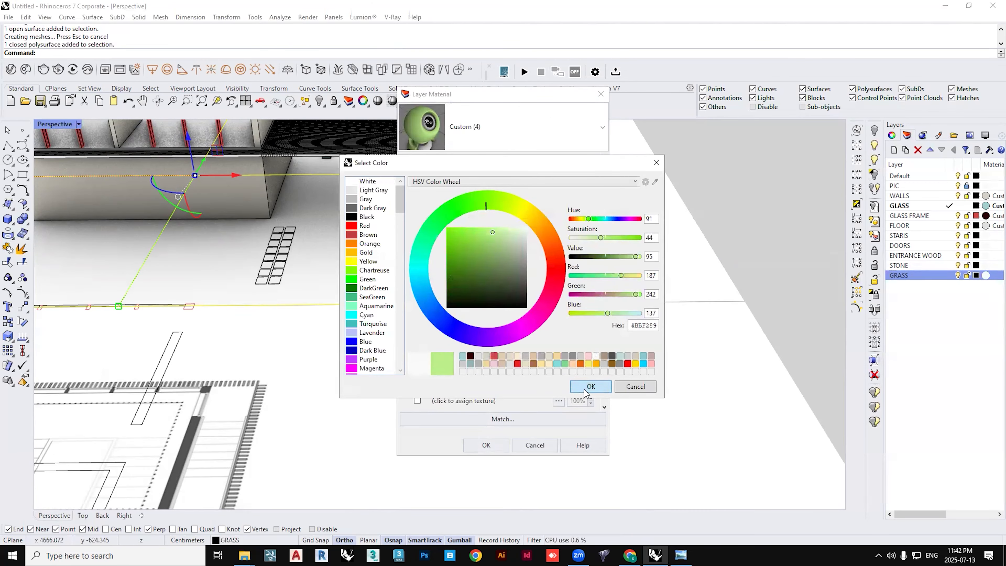
{"action": "left_click", "coordinate": [586, 389]}
{"action": "left_click", "coordinate": [487, 443]}
- Draw a thin rectangle on the upper floor slab across the gap between the two end-facade walls
{"action": "scroll", "coordinate": [430, 361], "scroll_direction": "down", "scroll_amount": 5}
{"action": "scroll", "coordinate": [538, 351], "scroll_direction": "up", "scroll_amount": 3}
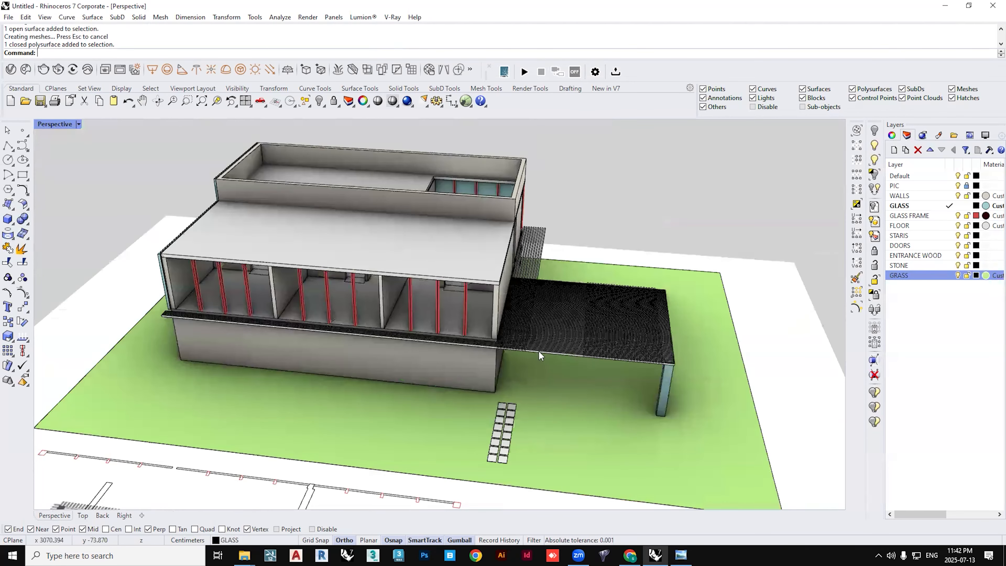
{"action": "right_click_drag", "start_coordinate": [538, 351], "coordinate": [505, 424]}
{"action": "right_click_drag", "start_coordinate": [443, 347], "coordinate": [452, 323]}
{"action": "scroll", "coordinate": [452, 272], "scroll_direction": "down", "scroll_amount": 5}
{"action": "scroll", "coordinate": [395, 319], "scroll_direction": "up", "scroll_amount": 5}
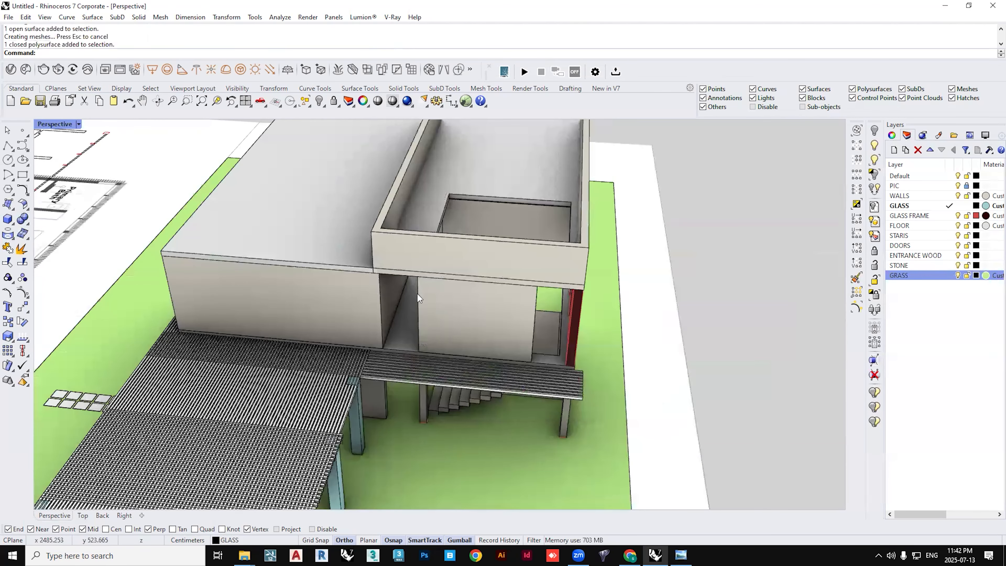
{"action": "scroll", "coordinate": [328, 264], "scroll_direction": "up", "scroll_amount": 3}
{"action": "left_click", "coordinate": [22, 177]}
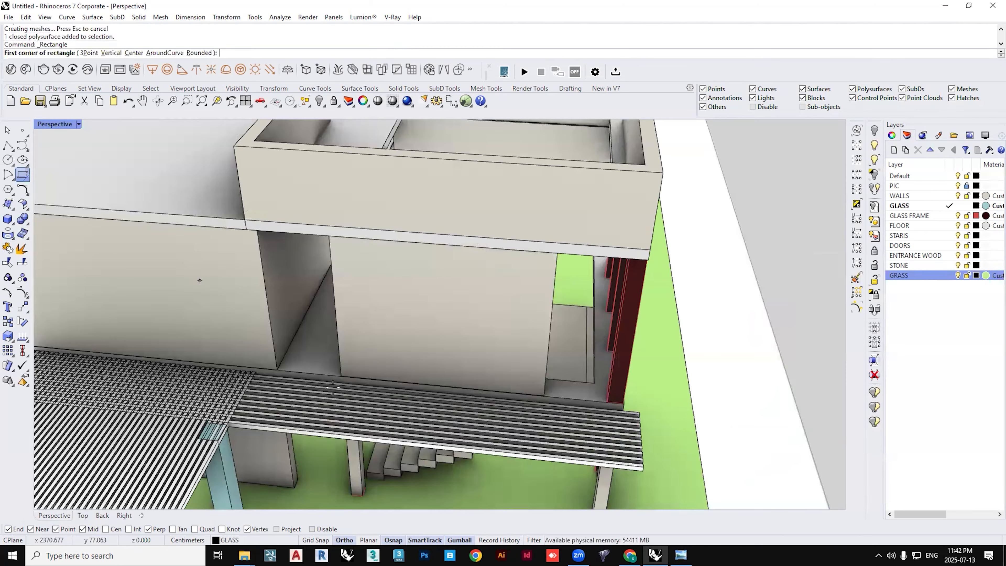
{"action": "scroll", "coordinate": [411, 429], "scroll_direction": "up", "scroll_amount": 8}
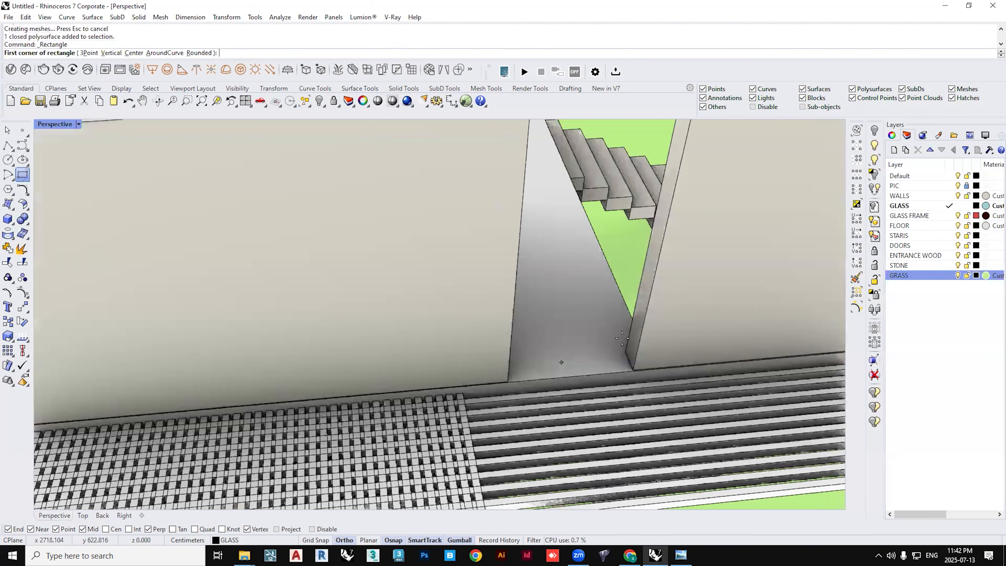
{"action": "left_click", "coordinate": [626, 352]}
{"action": "right_click_drag", "start_coordinate": [463, 367], "coordinate": [335, 347]}
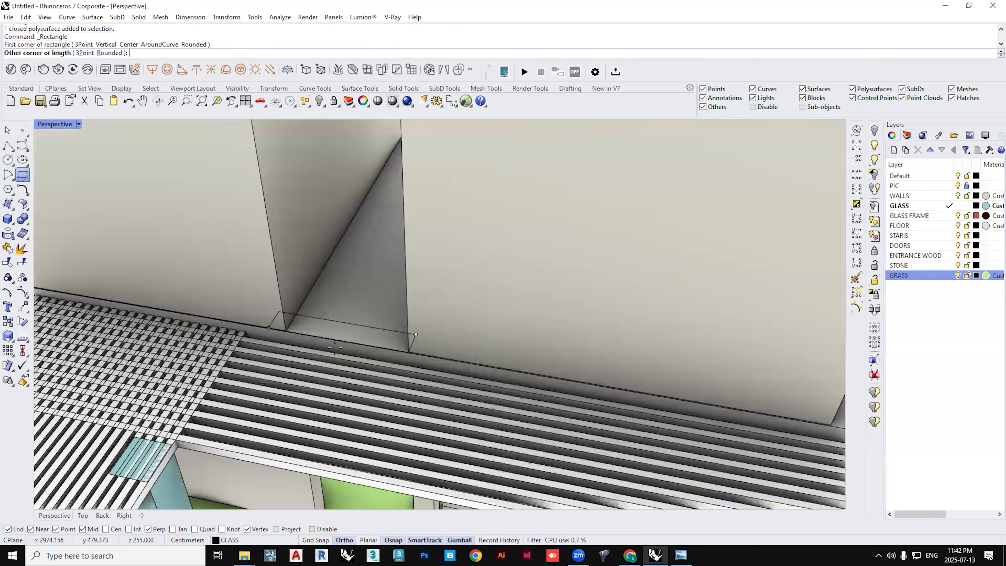
{"action": "left_click", "coordinate": [288, 332]}
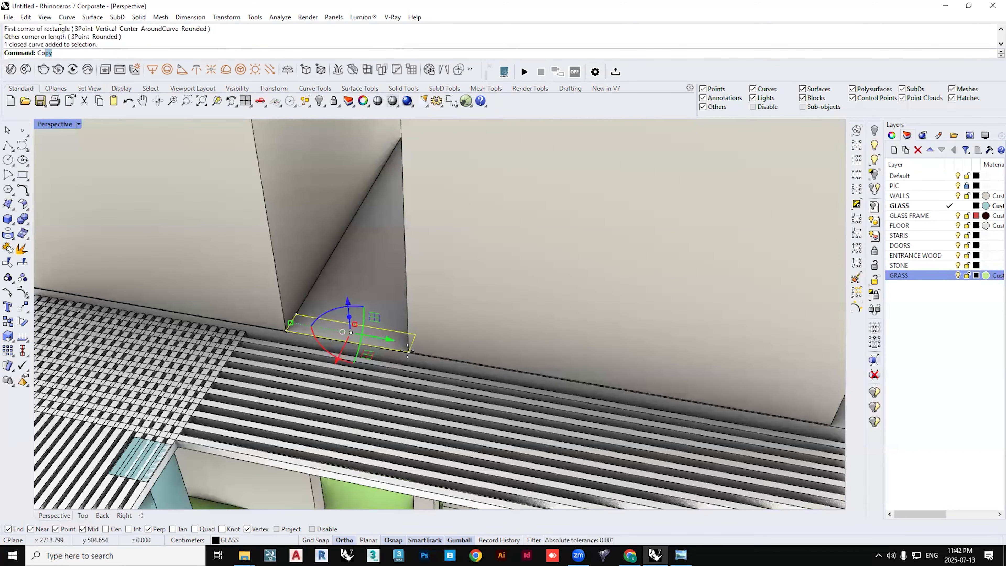
- Copy the rectangle to the upper-floor opening beside the dark red corner column
{"action": "key", "text": "Return"}
{"action": "left_click", "coordinate": [407, 351]}
{"action": "right_click_drag", "start_coordinate": [571, 378], "coordinate": [321, 331], "text": "shift"}
{"action": "right_click_drag", "start_coordinate": [574, 358], "coordinate": [357, 318], "text": "shift"}
{"action": "left_click", "coordinate": [364, 322]}
{"action": "key", "text": "Return"}
- Scale the copied rectangle in one direction so it spans exactly from the corner column to the wall edge
{"action": "left_click", "coordinate": [316, 300]}
{"action": "key", "text": "Return"}
{"action": "type", "text": "S"}
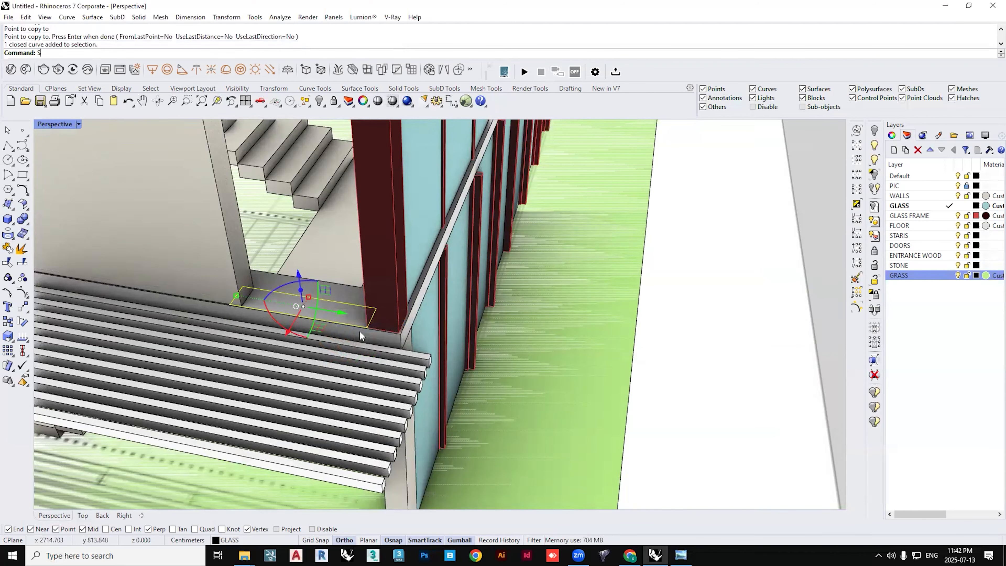
{"action": "type", "text": "cale1D"}
{"action": "key", "text": "Return"}
{"action": "left_click", "coordinate": [368, 325]}
{"action": "left_click", "coordinate": [231, 305]}
{"action": "left_click", "coordinate": [241, 306]}
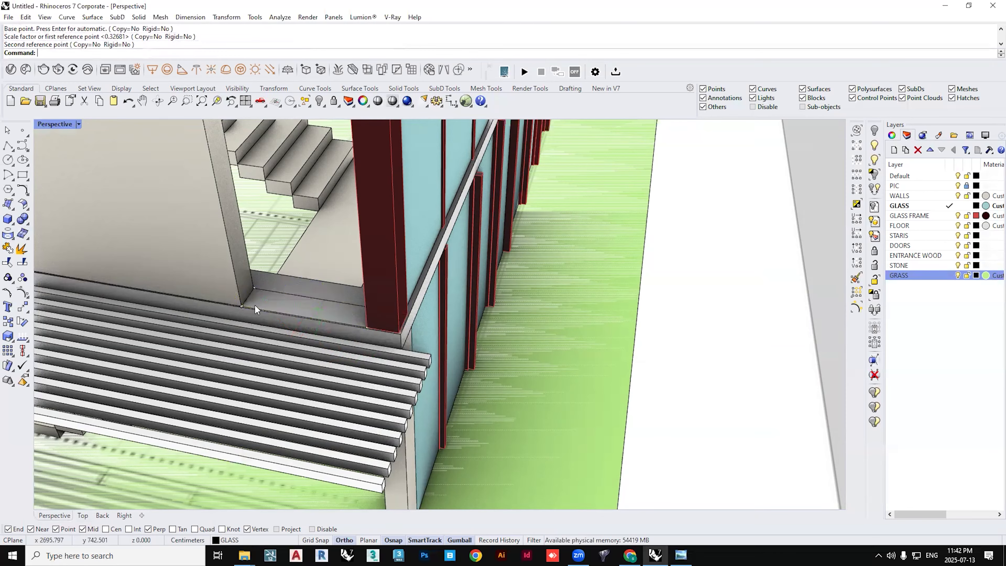
- Raise both opening rectangles to the top of the upper-floor walls by aligning their Z with SetPt
{"action": "scroll", "coordinate": [255, 309], "scroll_direction": "down", "scroll_amount": 3}
{"action": "right_click_drag", "start_coordinate": [152, 280], "coordinate": [269, 313], "text": "shift"}
{"action": "left_click", "coordinate": [392, 343]}
{"action": "right_click_drag", "start_coordinate": [196, 302], "coordinate": [228, 312], "text": "shift"}
{"action": "left_click", "coordinate": [206, 308], "text": "shift"}
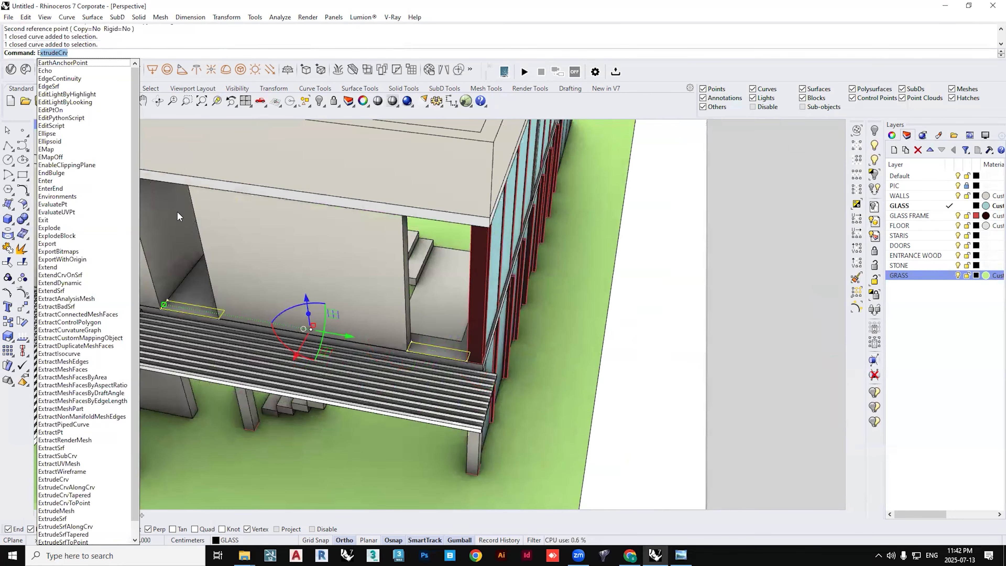
{"action": "type", "text": "tPt"}
{"action": "key", "text": "Return"}
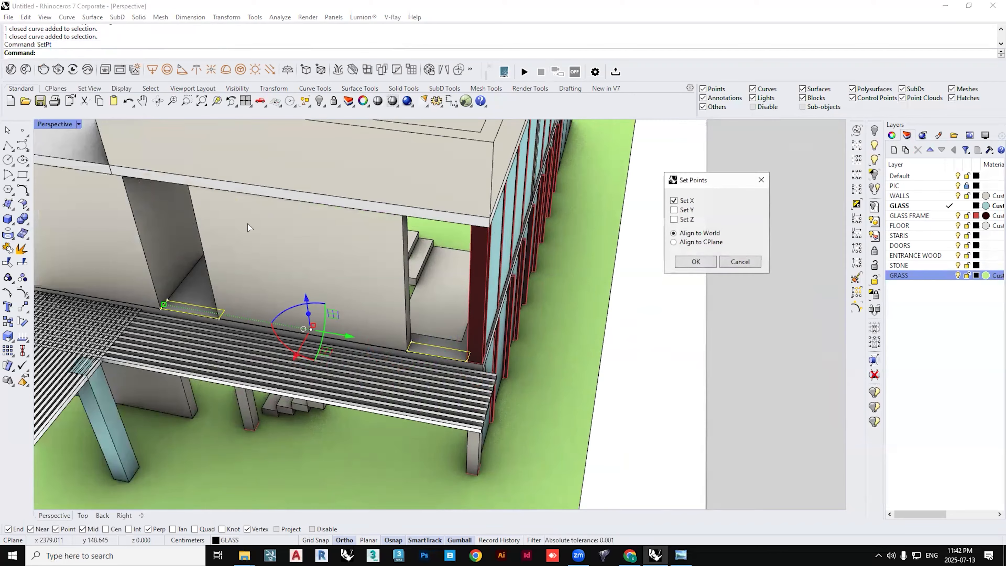
{"action": "key", "text": "Return"}
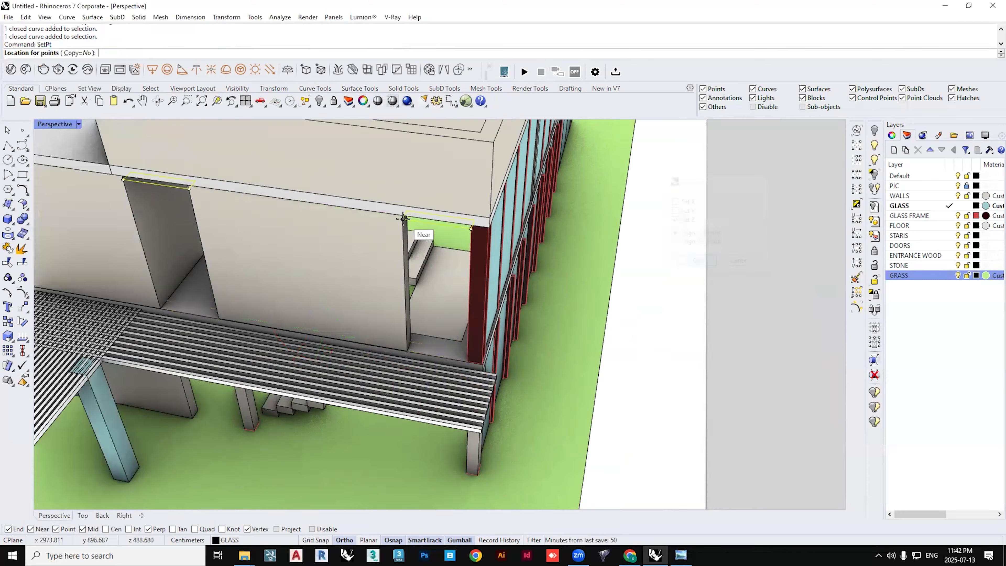
{"action": "left_click", "coordinate": [400, 214]}
- Extrude both rectangles 20 cm downward as solids to form lintels over the two openings
{"action": "type", "text": "ExtrudeCrv"}
{"action": "key", "text": "Return"}
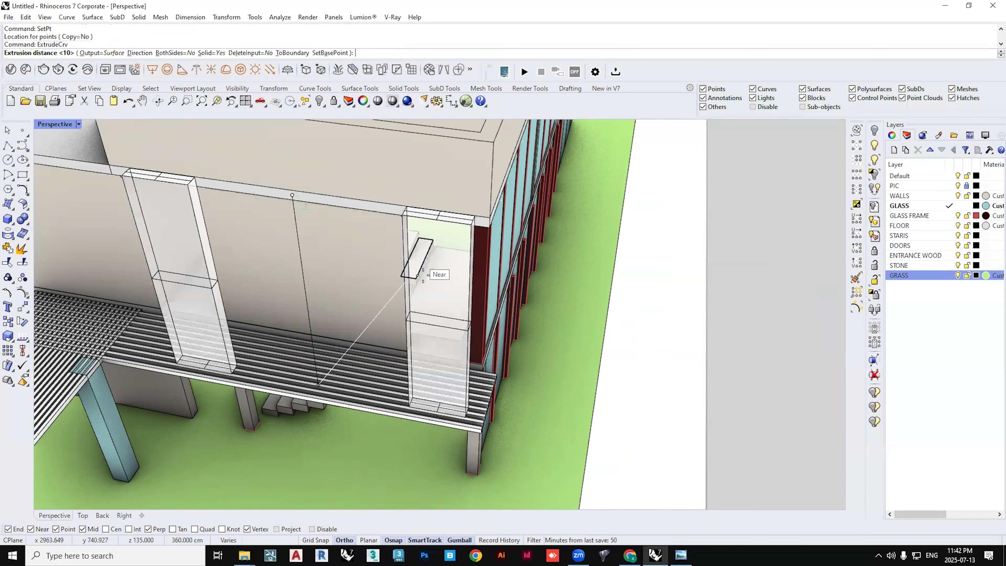
{"action": "type", "text": "20"}
{"action": "key", "text": "Return"}
{"action": "key", "text": "Escape"}
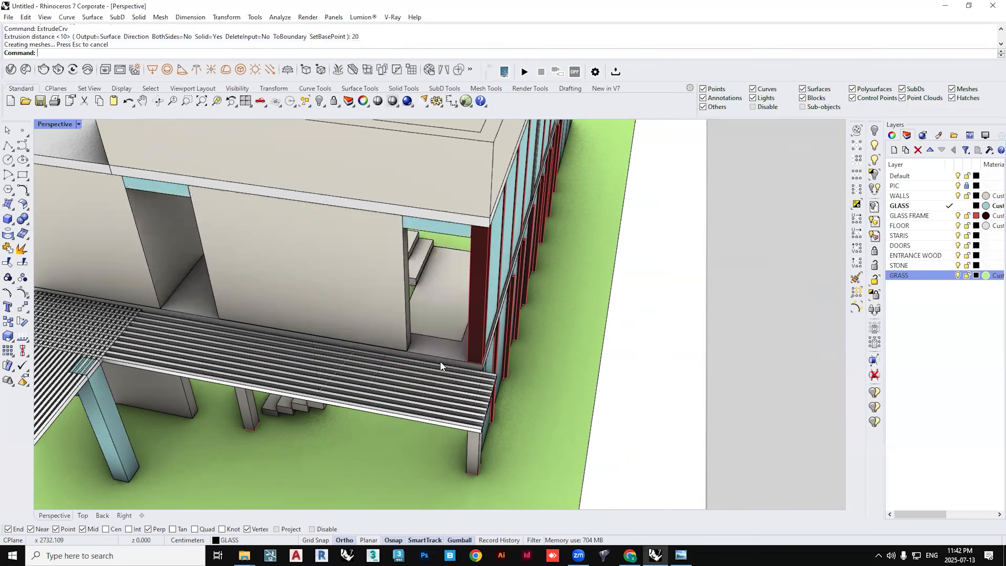
- Draw a straight polyline along the floor across the first upper-floor opening, from wall corner to wall corner
{"action": "left_click", "coordinate": [8, 146]}
{"action": "scroll", "coordinate": [152, 316], "scroll_direction": "up", "scroll_amount": 6}
{"action": "left_click", "coordinate": [107, 270]}
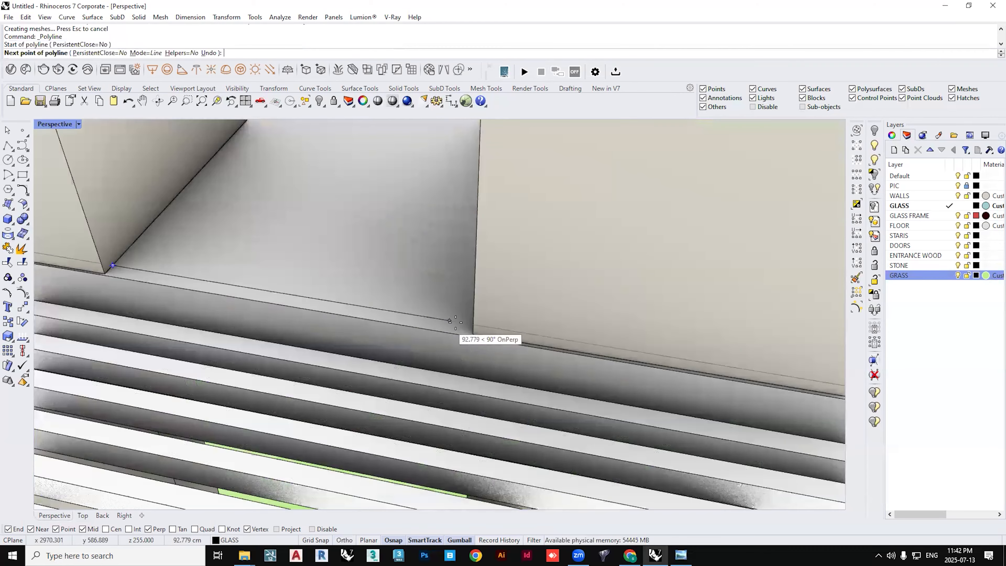
{"action": "scroll", "coordinate": [721, 294], "scroll_direction": "down", "scroll_amount": 3}
{"action": "right_click_drag", "start_coordinate": [668, 301], "coordinate": [359, 283], "text": "shift"}
{"action": "right_click_drag", "start_coordinate": [571, 311], "coordinate": [618, 291]}
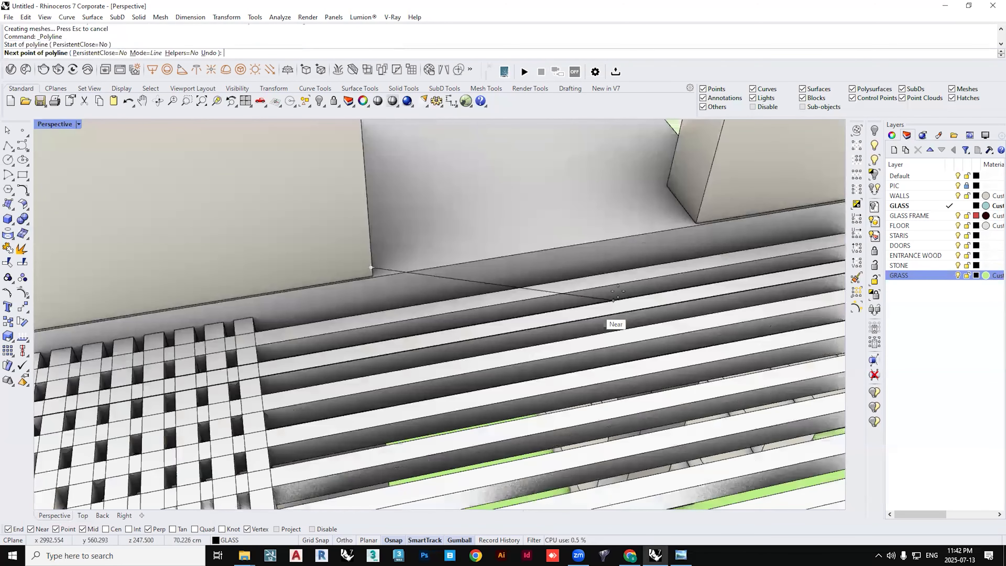
{"action": "left_click", "coordinate": [696, 220]}
{"action": "key", "text": "Return"}
- Extrude the line across the opening 220 cm upward to form the door surface
{"action": "left_click", "coordinate": [652, 225]}
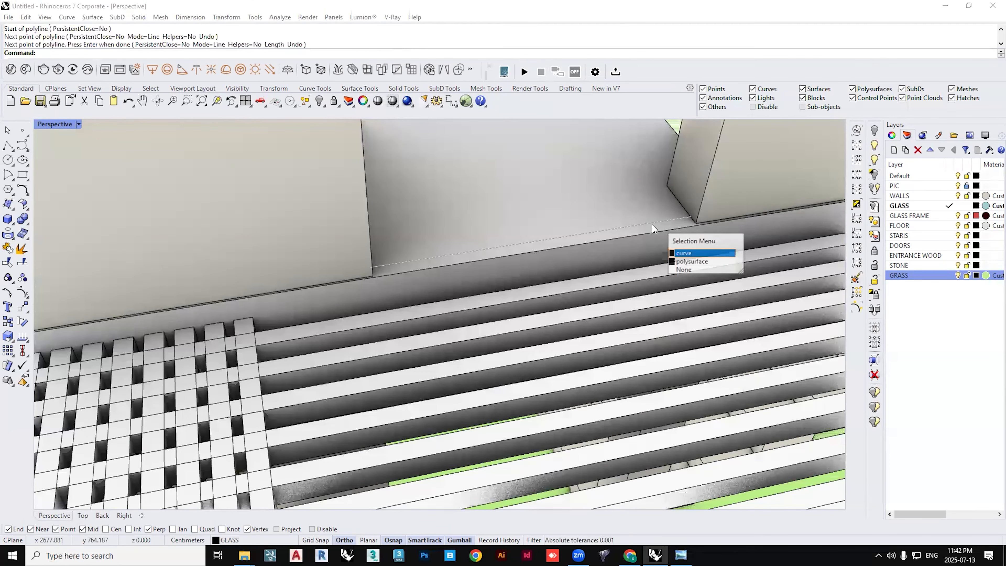
{"action": "left_click", "coordinate": [684, 252]}
{"action": "scroll", "coordinate": [684, 253], "scroll_direction": "down", "scroll_amount": 5}
{"action": "right_click_drag", "start_coordinate": [683, 253], "coordinate": [506, 268], "text": "shift"}
{"action": "type", "text": "ExtrudeCrv"}
{"action": "key", "text": "Return"}
{"action": "type", "text": "220"}
{"action": "key", "text": "Return"}
- Move the door surface to the DOORS layer and give that layer a custom light brown material, #C59B63
{"action": "left_click", "coordinate": [370, 196]}
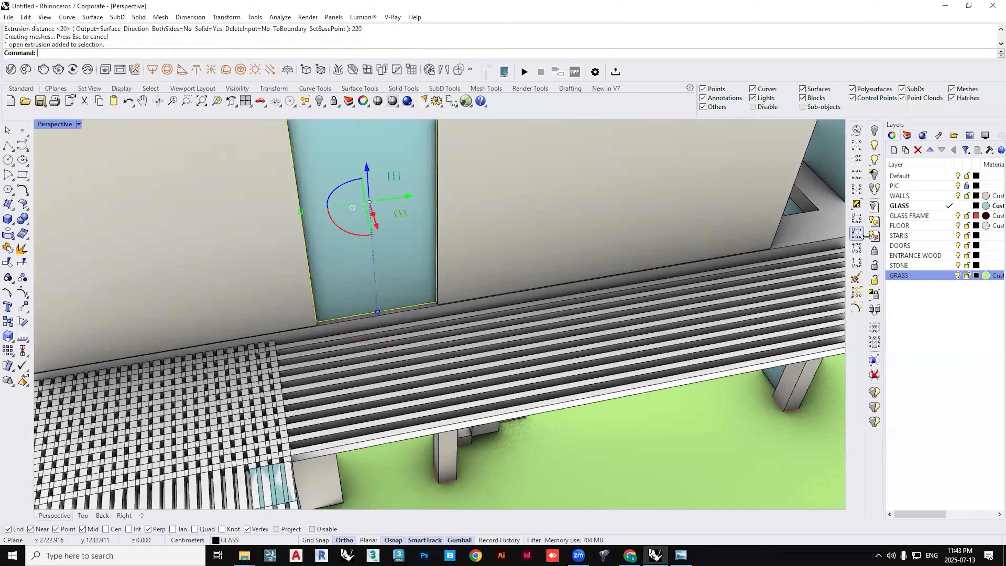
{"action": "right_click", "coordinate": [907, 245]}
{"action": "left_click", "coordinate": [930, 430]}
{"action": "right_click", "coordinate": [984, 249]}
{"action": "key", "text": "Escape"}
{"action": "left_click", "coordinate": [984, 246]}
{"action": "left_click", "coordinate": [469, 214]}
{"action": "left_click", "coordinate": [477, 227]}
{"action": "left_click", "coordinate": [535, 256]}
{"action": "left_click", "coordinate": [539, 233]}
{"action": "mouse_move", "coordinate": [481, 257]}
{"action": "left_mouse_down"}
{"action": "mouse_move", "coordinate": [505, 229]}
{"action": "mouse_move", "coordinate": [487, 246]}
{"action": "left_mouse_up"}
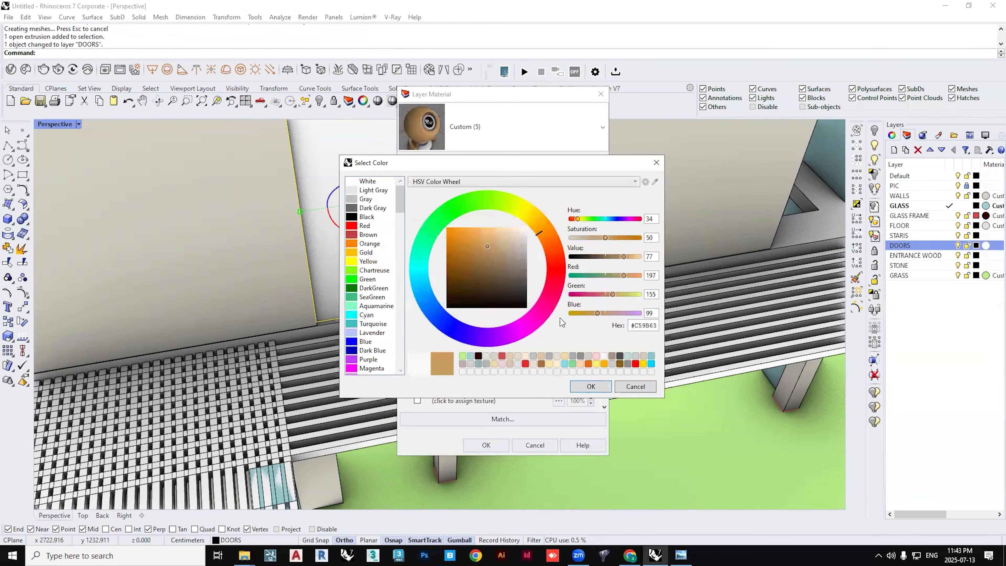
{"action": "left_click", "coordinate": [594, 389]}
{"action": "left_click", "coordinate": [486, 444]}
- Thicken the door surface into a solid with OffsetSrf at a distance of 2 cm
{"action": "scroll", "coordinate": [471, 397], "scroll_direction": "down", "scroll_amount": 5}
{"action": "scroll", "coordinate": [415, 363], "scroll_direction": "up", "scroll_amount": 5}
{"action": "left_click", "coordinate": [414, 363]}
{"action": "right_click_drag", "start_coordinate": [415, 363], "coordinate": [256, 346]}
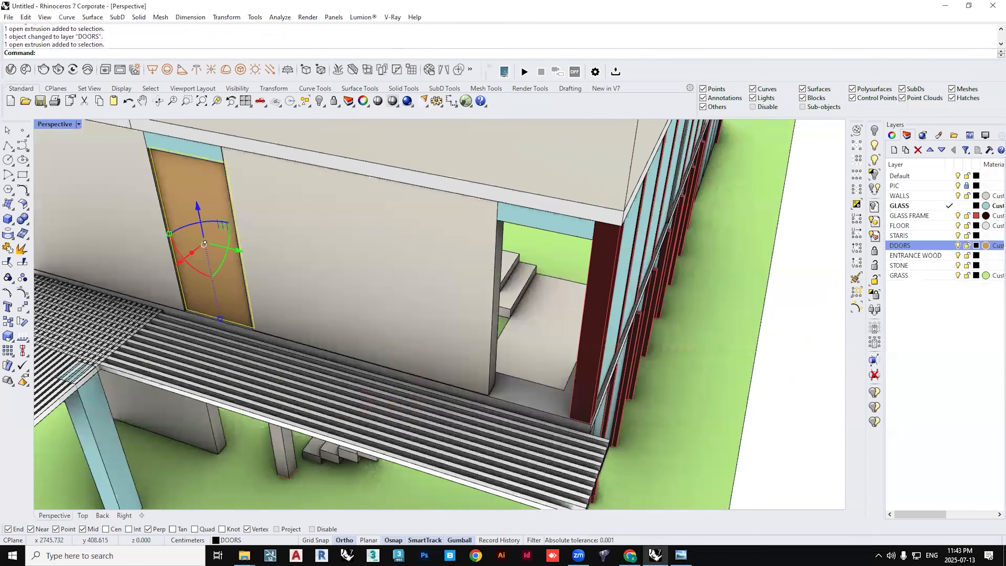
{"action": "type", "text": "Off"}
{"action": "key", "text": "Down"}
{"action": "key", "text": "Down"}
{"action": "key", "text": "Down"}
{"action": "key", "text": "Down"}
{"action": "key", "text": "Down"}
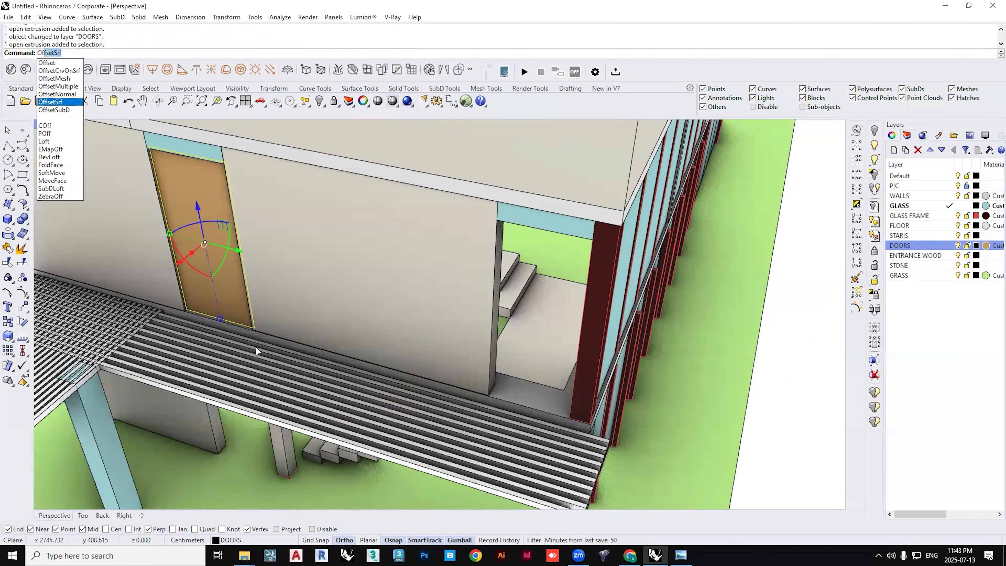
{"action": "key", "text": "Return"}
{"action": "key", "text": "Return"}
- Copy the door from its lower corner to the wall corner of the opening beside the dark red column
{"action": "scroll", "coordinate": [219, 304], "scroll_direction": "up", "scroll_amount": 3}
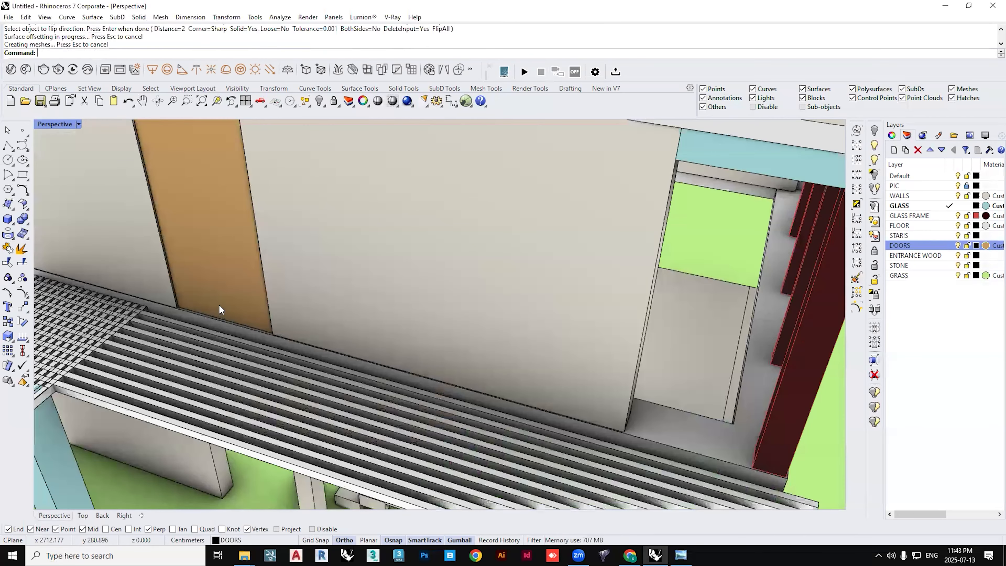
{"action": "scroll", "coordinate": [220, 308], "scroll_direction": "up", "scroll_amount": 2}
{"action": "left_click", "coordinate": [219, 308]}
{"action": "key", "text": "Return"}
{"action": "left_click", "coordinate": [165, 302]}
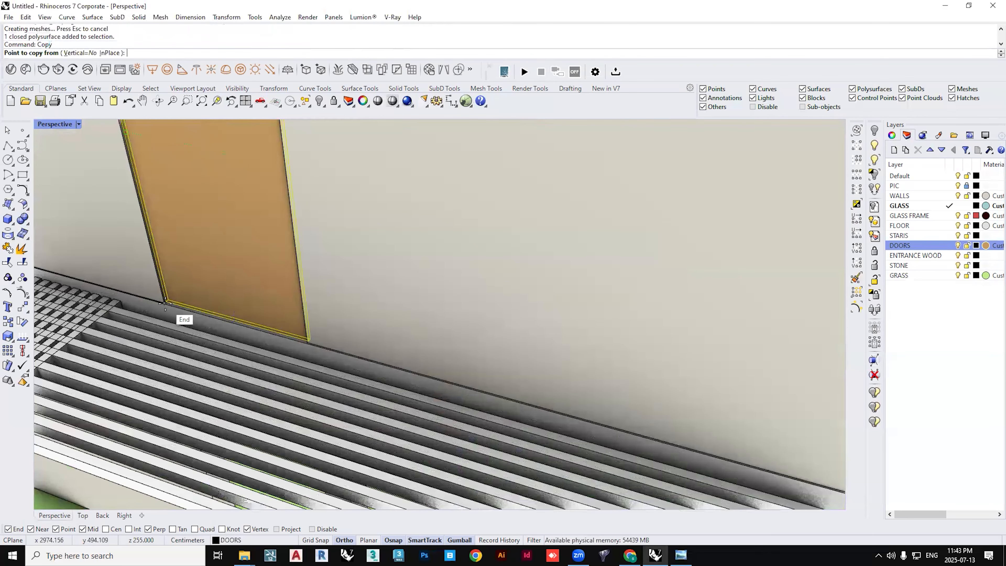
{"action": "scroll", "coordinate": [180, 317], "scroll_direction": "down", "scroll_amount": 5}
{"action": "left_click", "coordinate": [351, 356]}
{"action": "scroll", "coordinate": [380, 351], "scroll_direction": "up", "scroll_amount": 4}
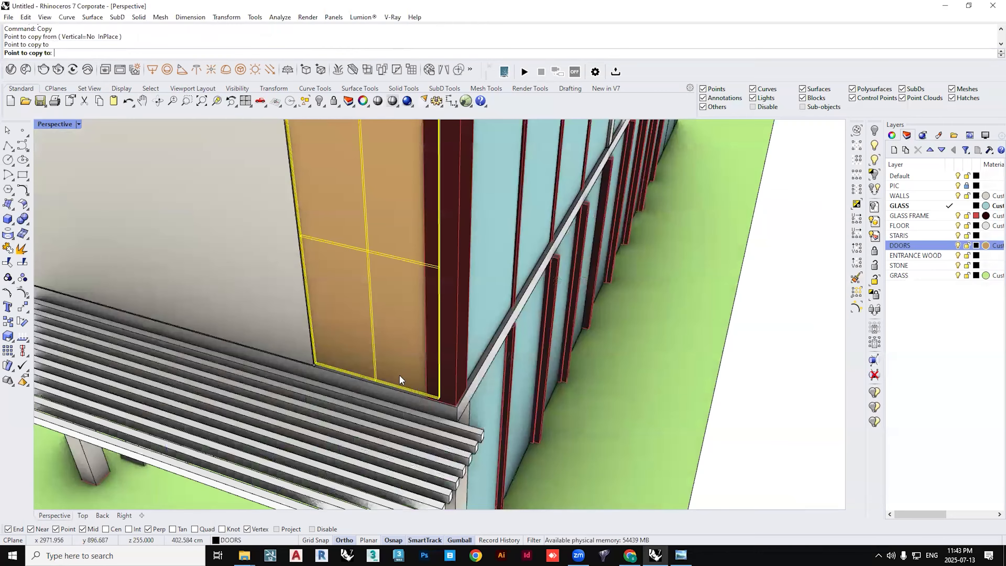
{"action": "right_click_drag", "start_coordinate": [407, 355], "coordinate": [466, 364]}
{"action": "key", "text": "Return"}
- Scale the copied door in one direction from its wall-side corner so it ends at the dark red column
{"action": "left_click", "coordinate": [465, 363]}
{"action": "type", "text": "Sc"}
{"action": "right_click_drag", "start_coordinate": [508, 402], "coordinate": [447, 403]}
{"action": "key", "text": "Return"}
{"action": "scroll", "coordinate": [447, 403], "scroll_direction": "up", "scroll_amount": 6}
{"action": "right_click_drag", "start_coordinate": [197, 250], "coordinate": [274, 279], "text": "shift"}
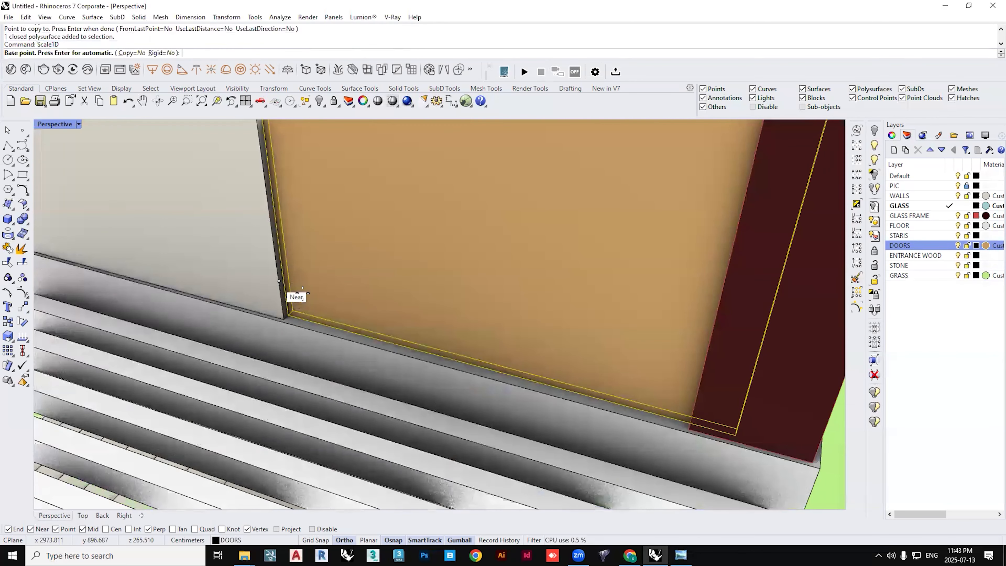
{"action": "left_click", "coordinate": [289, 315]}
{"action": "left_click", "coordinate": [735, 435]}
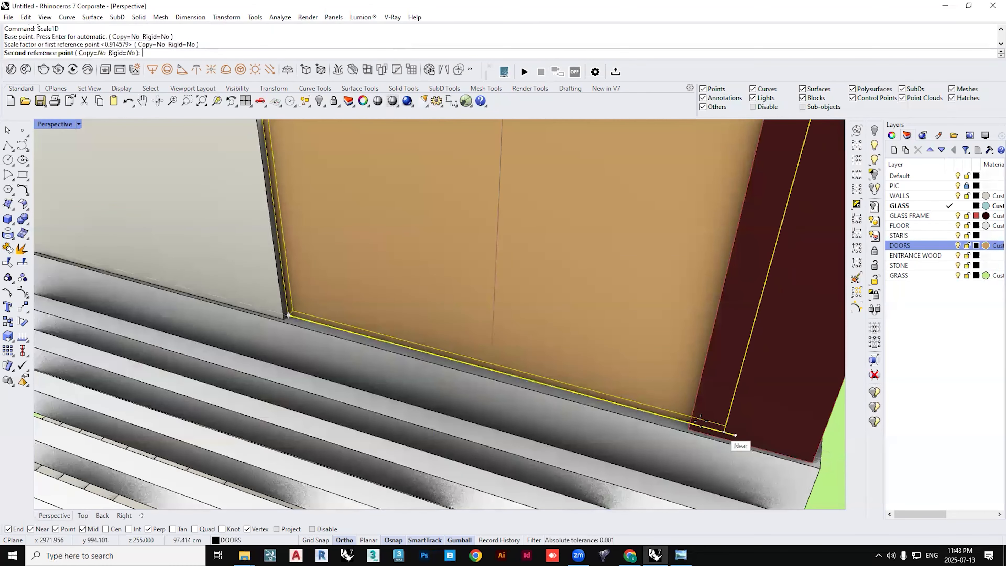
{"action": "left_click", "coordinate": [689, 423]}
{"action": "scroll", "coordinate": [690, 430], "scroll_direction": "down", "scroll_amount": 10}
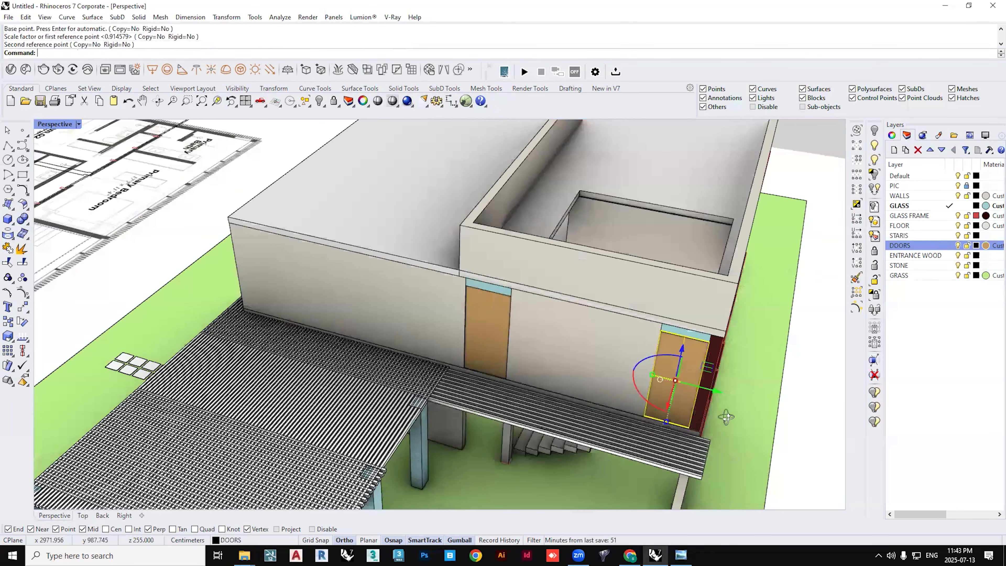
{"action": "scroll", "coordinate": [681, 373], "scroll_direction": "down", "scroll_amount": 6}
{"action": "key", "text": "Escape"}
{"action": "right_click_drag", "start_coordinate": [725, 362], "coordinate": [554, 336]}
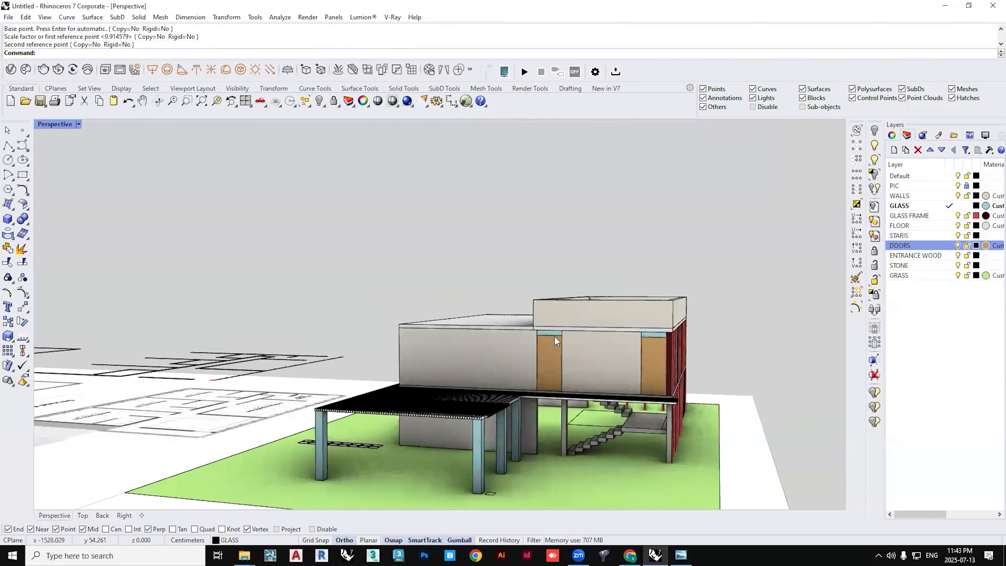
- Join both door lintels and the adjoining upper-floor walls into one solid with a Boolean union
{"action": "scroll", "coordinate": [554, 335], "scroll_direction": "up", "scroll_amount": 9}
{"action": "scroll", "coordinate": [522, 298], "scroll_direction": "up", "scroll_amount": 8}
{"action": "left_click", "coordinate": [522, 298]}
{"action": "left_click", "coordinate": [643, 312], "text": "shift"}
{"action": "left_click", "coordinate": [330, 327], "text": "shift"}
{"action": "right_click_drag", "start_coordinate": [817, 301], "coordinate": [550, 324], "text": "shift"}
{"action": "left_click", "coordinate": [550, 324], "text": "shift"}
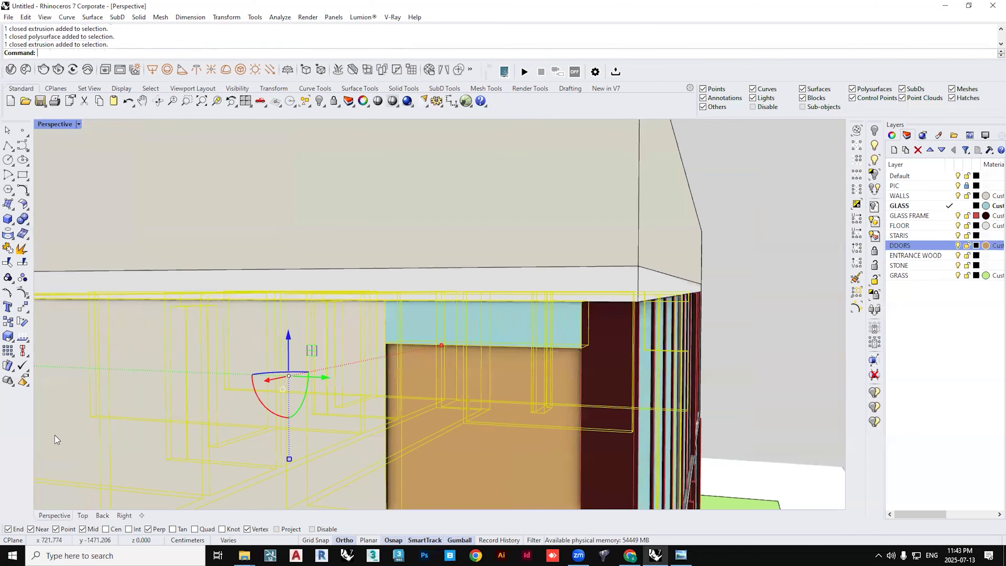
{"action": "left_click", "coordinate": [25, 220]}
- Merge all coplanar faces of the unioned wall solid
{"action": "left_click", "coordinate": [251, 359]}
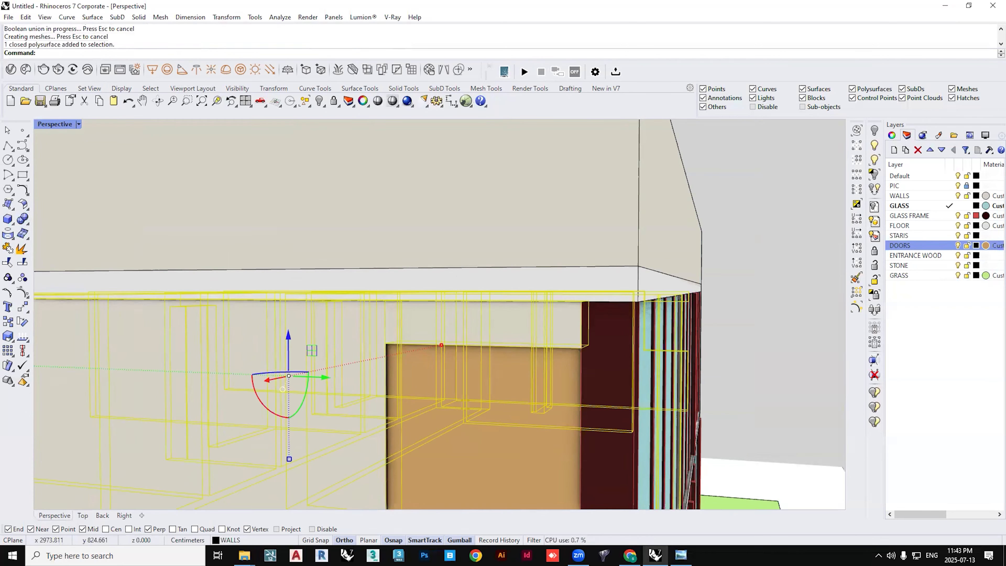
{"action": "type", "text": "MergeAllCoplanarFaces"}
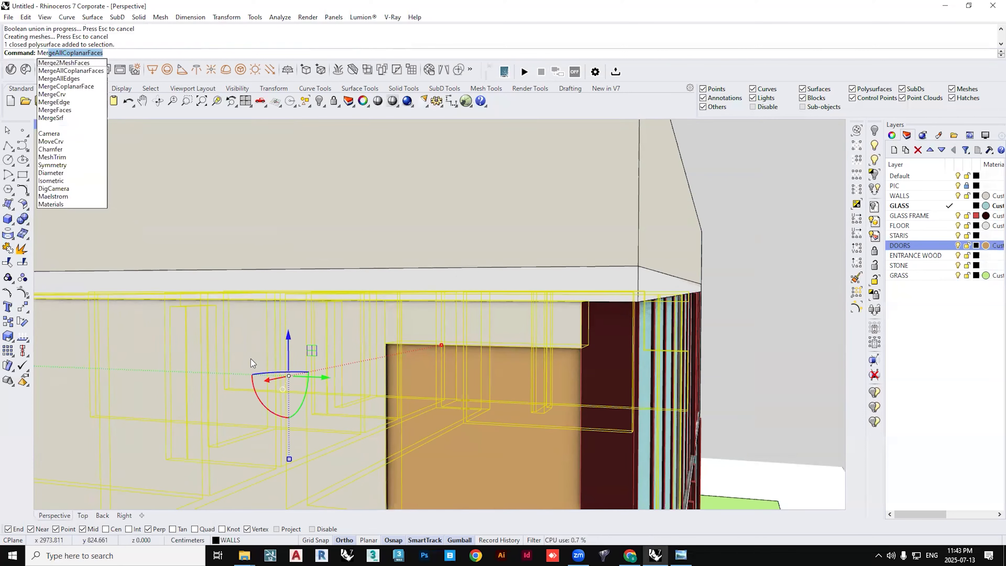
{"action": "key", "text": "Return"}
{"action": "key", "text": "Escape"}
- Align the offset facade face around the first door in X with the neighbouring wall face using SetPt
{"action": "scroll", "coordinate": [375, 359], "scroll_direction": "down", "scroll_amount": 14}
{"action": "right_click_drag", "start_coordinate": [376, 359], "coordinate": [317, 386], "text": "shift"}
{"action": "left_click", "coordinate": [446, 335]}
{"action": "scroll", "coordinate": [447, 335], "scroll_direction": "up", "scroll_amount": 10}
{"action": "key", "text": "Escape"}
{"action": "scroll", "coordinate": [467, 355], "scroll_direction": "up", "scroll_amount": 10}
{"action": "scroll", "coordinate": [491, 370], "scroll_direction": "down", "scroll_amount": 7}
{"action": "scroll", "coordinate": [324, 359], "scroll_direction": "up", "scroll_amount": 3}
{"action": "scroll", "coordinate": [417, 401], "scroll_direction": "up", "scroll_amount": 3}
{"action": "scroll", "coordinate": [416, 406], "scroll_direction": "down", "scroll_amount": 8}
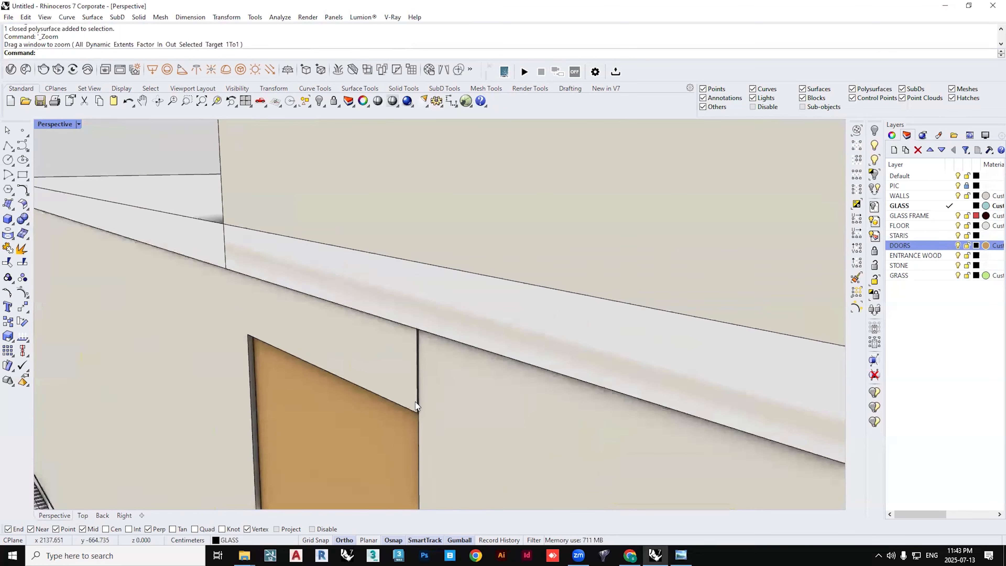
{"action": "left_click", "coordinate": [260, 408]}
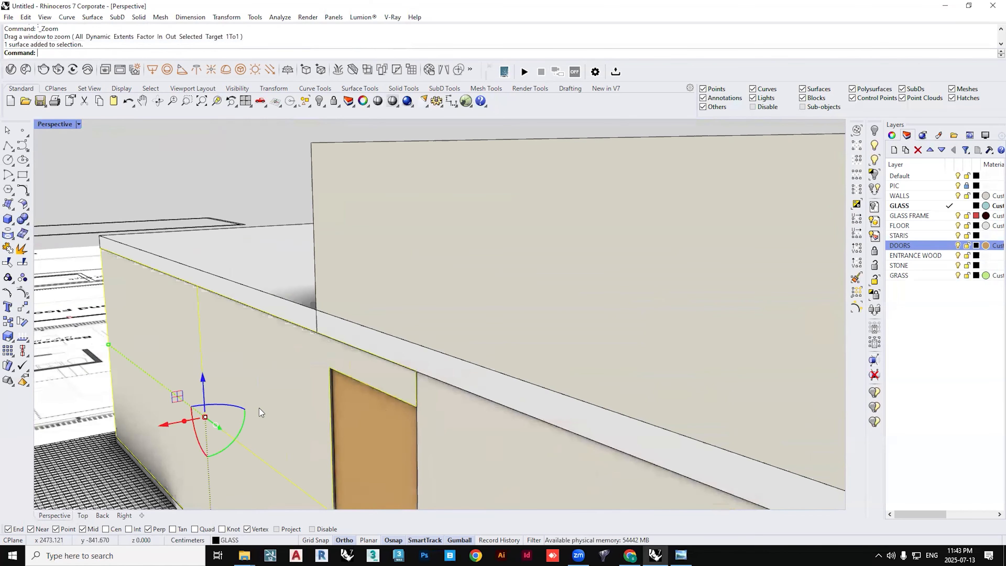
{"action": "scroll", "coordinate": [466, 398], "scroll_direction": "up", "scroll_amount": 3}
{"action": "type", "text": "SetPt"}
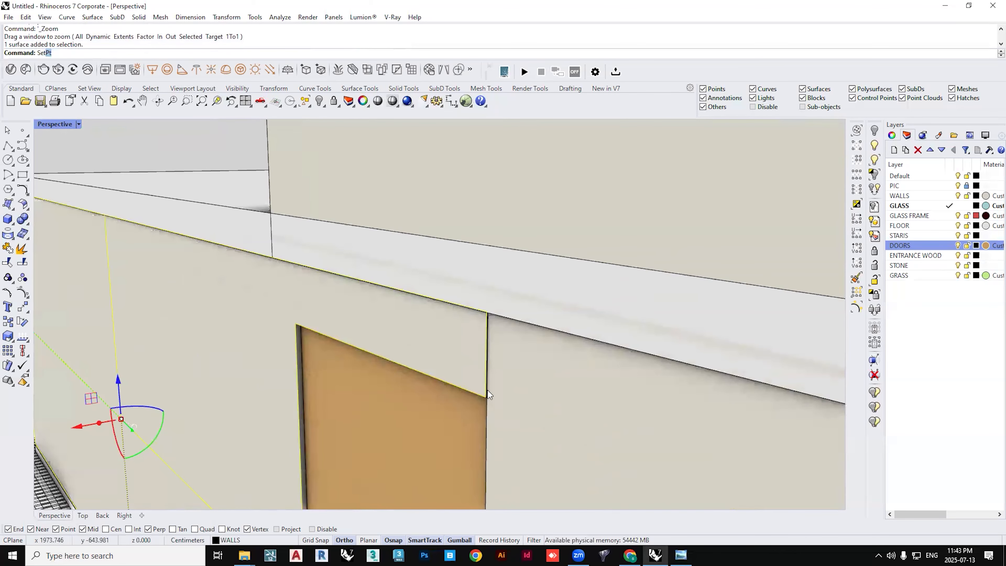
{"action": "key", "text": "Return"}
{"action": "left_click", "coordinate": [696, 261]}
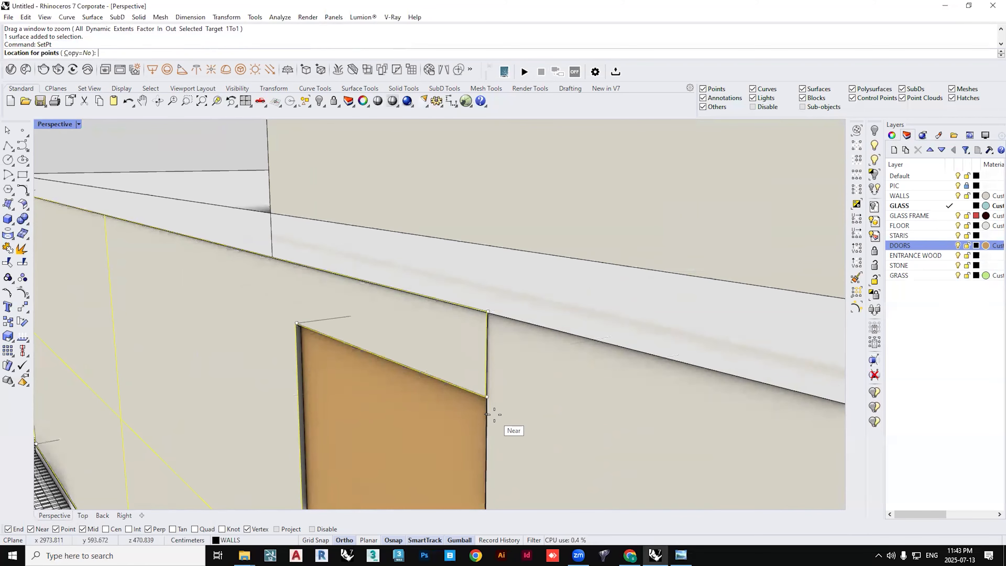
{"action": "left_click", "coordinate": [483, 414]}
{"action": "scroll", "coordinate": [486, 414], "scroll_direction": "down", "scroll_amount": 5}
{"action": "scroll", "coordinate": [498, 418], "scroll_direction": "down", "scroll_amount": 10}
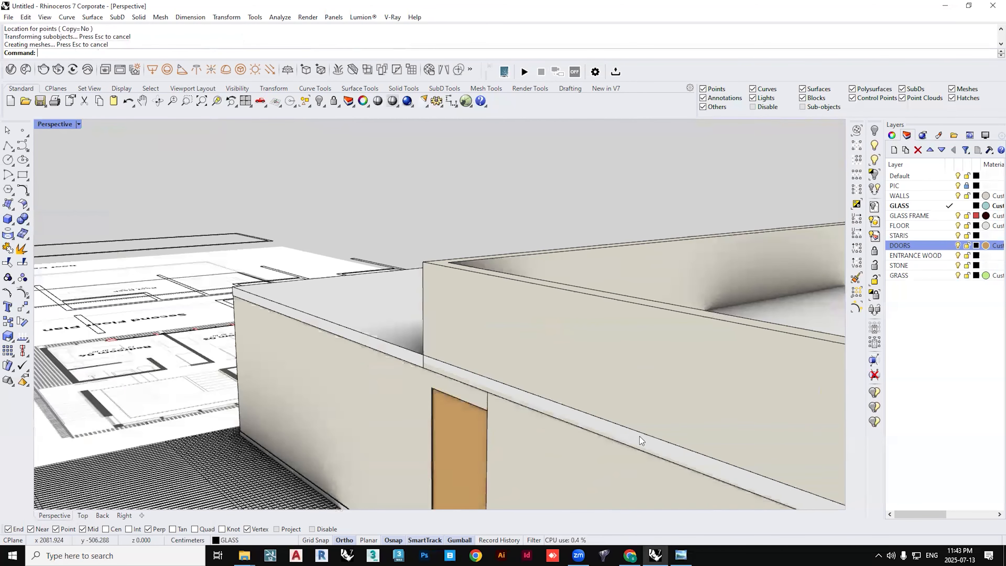
- Hide the STARIS layer
{"action": "scroll", "coordinate": [407, 409], "scroll_direction": "down", "scroll_amount": 5}
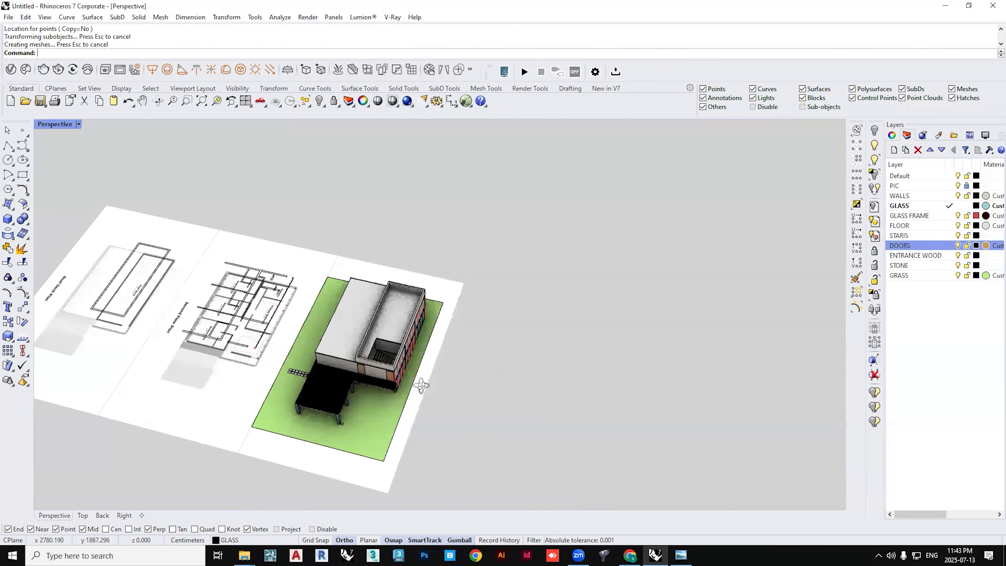
{"action": "right_click_drag", "start_coordinate": [403, 335], "coordinate": [430, 319]}
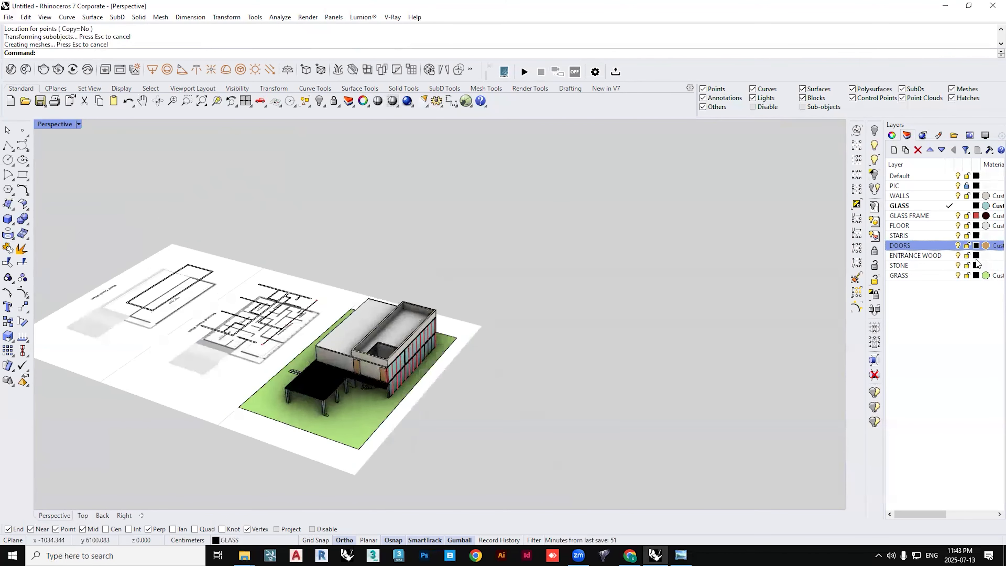
{"action": "left_click", "coordinate": [958, 246]}
{"action": "left_click", "coordinate": [957, 236]}
- Move the stair landing and all the treads of both flights to the STARIS layer
{"action": "right_click_drag", "start_coordinate": [458, 348], "coordinate": [417, 430]}
{"action": "scroll", "coordinate": [387, 349], "scroll_direction": "up", "scroll_amount": 10}
{"action": "scroll", "coordinate": [418, 430], "scroll_direction": "up", "scroll_amount": 4}
{"action": "left_click", "coordinate": [418, 431]}
{"action": "left_click", "coordinate": [404, 436], "text": "shift"}
{"action": "left_click", "coordinate": [391, 435], "text": "shift"}
{"action": "left_click", "coordinate": [382, 430], "text": "shift"}
{"action": "left_click", "coordinate": [366, 427], "text": "shift"}
{"action": "left_click", "coordinate": [373, 421], "text": "shift"}
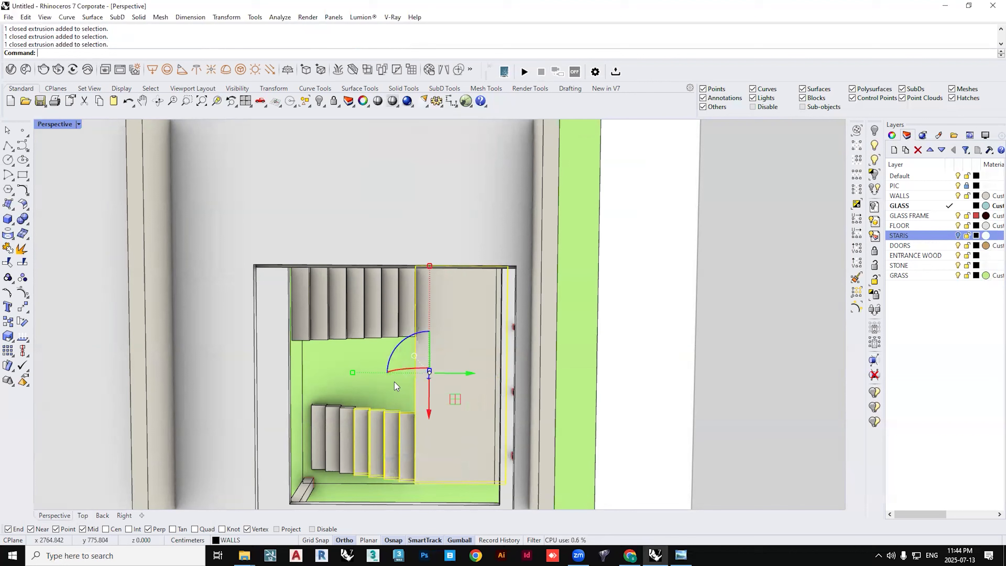
{"action": "left_click", "coordinate": [341, 414], "text": "shift"}
{"action": "left_click", "coordinate": [331, 413], "text": "shift"}
{"action": "left_click", "coordinate": [314, 418], "text": "shift"}
{"action": "left_click", "coordinate": [298, 323], "text": "shift"}
{"action": "left_click", "coordinate": [317, 313], "text": "shift"}
{"action": "left_click_drag", "start_coordinate": [334, 304], "coordinate": [358, 300], "text": "shift"}
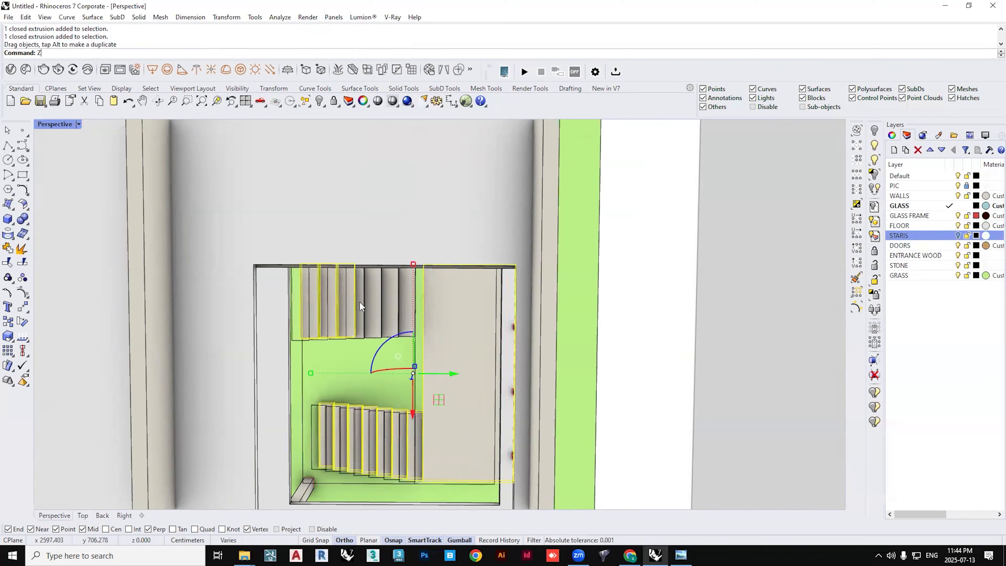
{"action": "key", "text": "ctrl+z"}
{"action": "left_click", "coordinate": [355, 309], "text": "shift"}
{"action": "left_click", "coordinate": [373, 306], "text": "shift"}
{"action": "left_click", "coordinate": [390, 305], "text": "shift"}
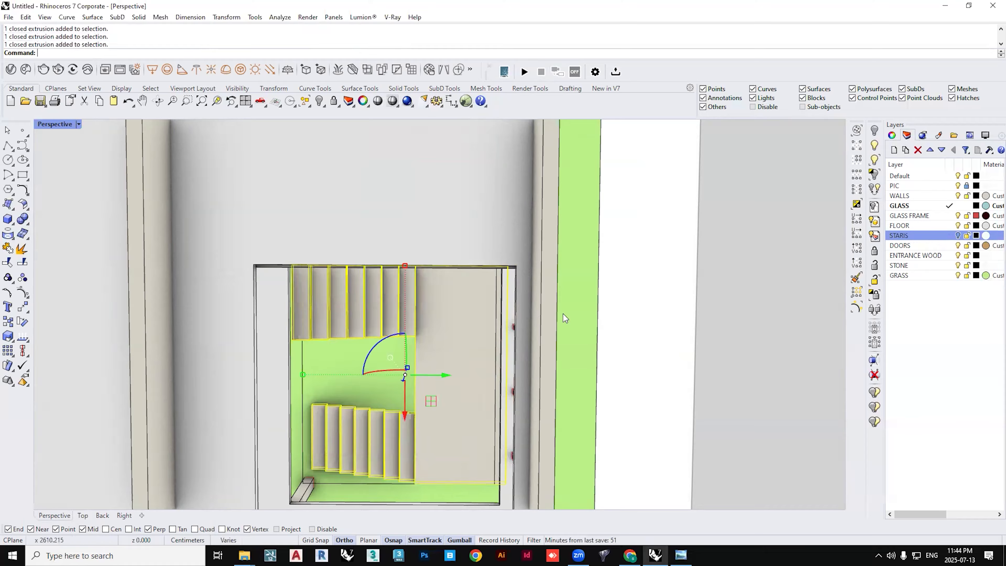
{"action": "right_click", "coordinate": [924, 239]}
{"action": "left_click", "coordinate": [923, 416]}
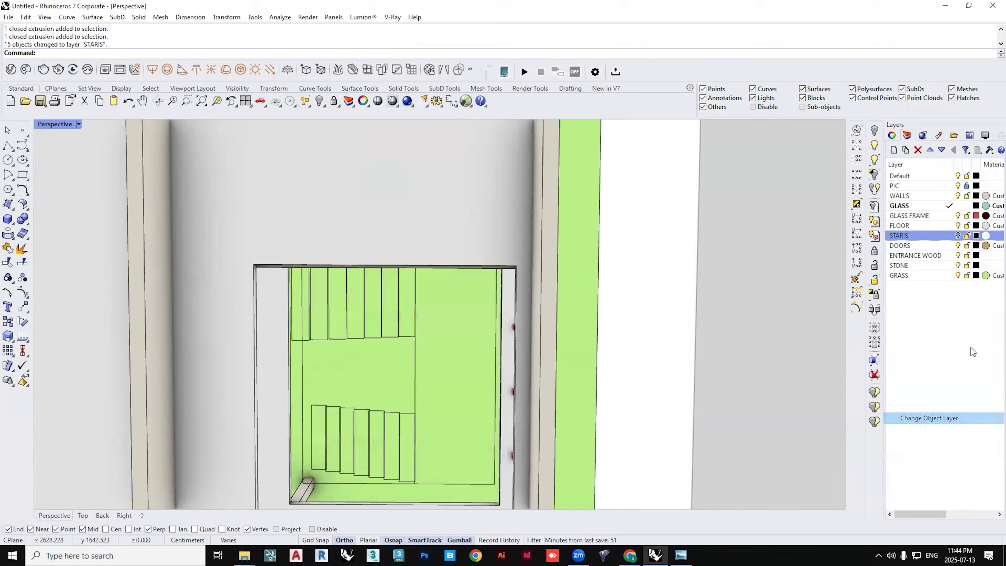
- Hide the FLOOR layer to expose the upper-floor walls from above
{"action": "scroll", "coordinate": [826, 262], "scroll_direction": "down", "scroll_amount": 3}
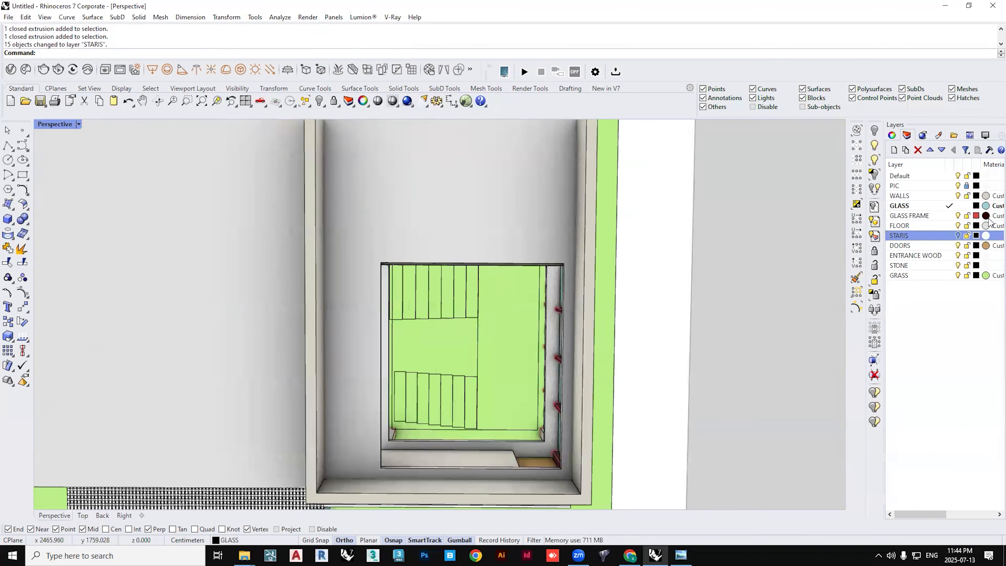
{"action": "left_click", "coordinate": [958, 226]}
{"action": "scroll", "coordinate": [544, 311], "scroll_direction": "down", "scroll_amount": 2}
{"action": "right_click_drag", "start_coordinate": [544, 310], "coordinate": [571, 286]}
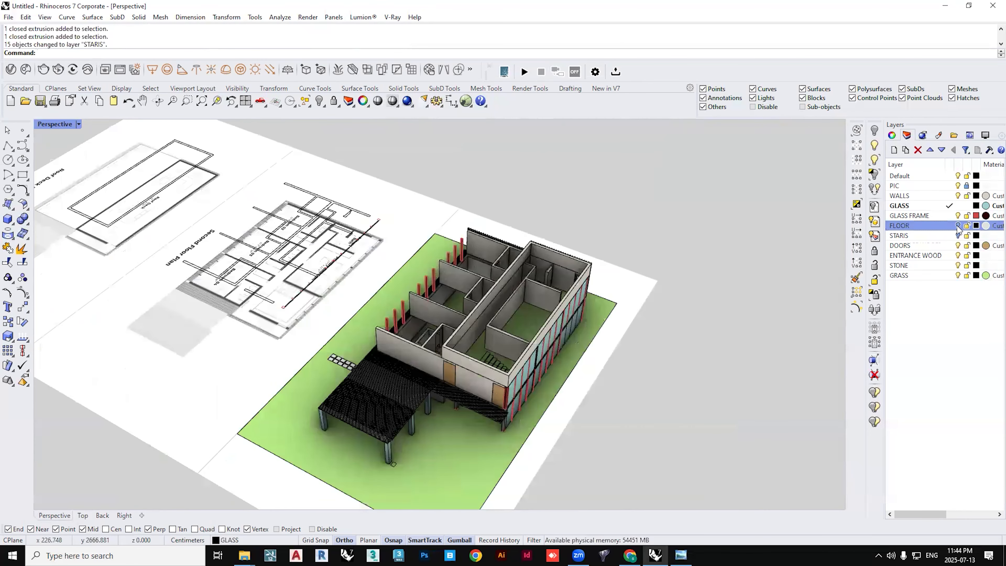
- Turn the FLOOR layer back on and toggle the WALLS layer off and on to check the walls
{"action": "left_click", "coordinate": [958, 225]}
{"action": "left_click", "coordinate": [958, 196]}
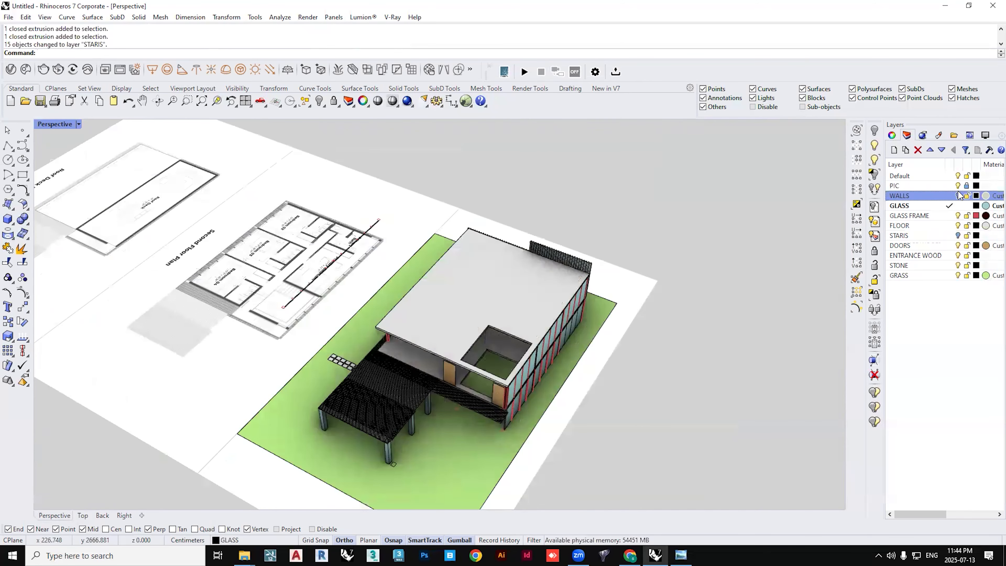
{"action": "right_click_drag", "start_coordinate": [796, 416], "coordinate": [708, 377]}
{"action": "right_click_drag", "start_coordinate": [573, 394], "coordinate": [707, 409]}
{"action": "right_click_drag", "start_coordinate": [648, 446], "coordinate": [469, 430]}
- Lock the GLASS FRAME layer and move the vertical upper-facade slats with their curves to a new layer named ELEVATION
{"action": "left_click", "coordinate": [966, 215]}
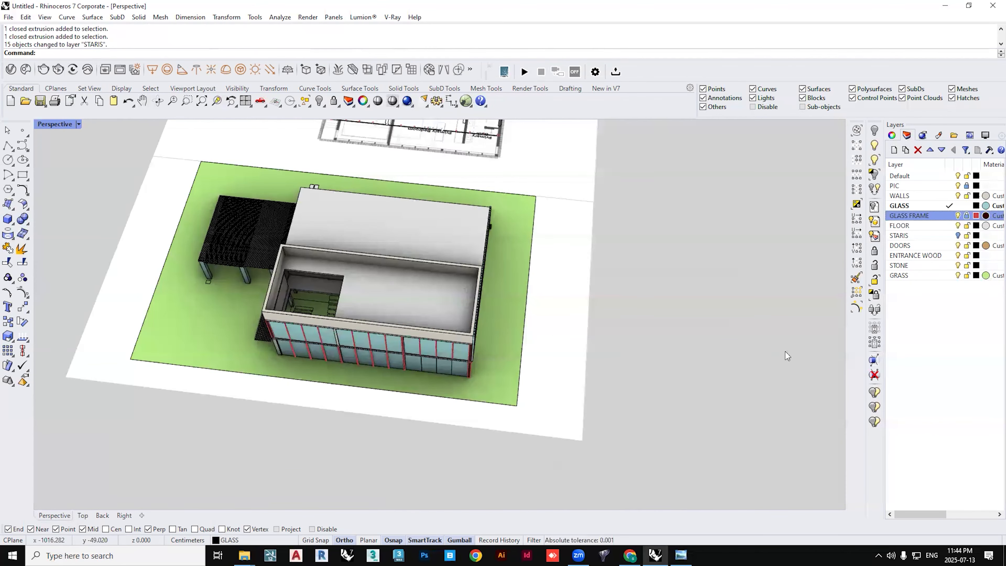
{"action": "left_click_drag", "start_coordinate": [470, 448], "coordinate": [518, 193]}
{"action": "right_click_drag", "start_coordinate": [519, 198], "coordinate": [436, 214]}
{"action": "right_click_drag", "start_coordinate": [617, 440], "coordinate": [383, 403]}
{"action": "left_click", "coordinate": [399, 386], "text": "ctrl"}
{"action": "left_click", "coordinate": [913, 272]}
{"action": "left_click", "coordinate": [895, 150]}
{"action": "type", "text": "ELEVA"}
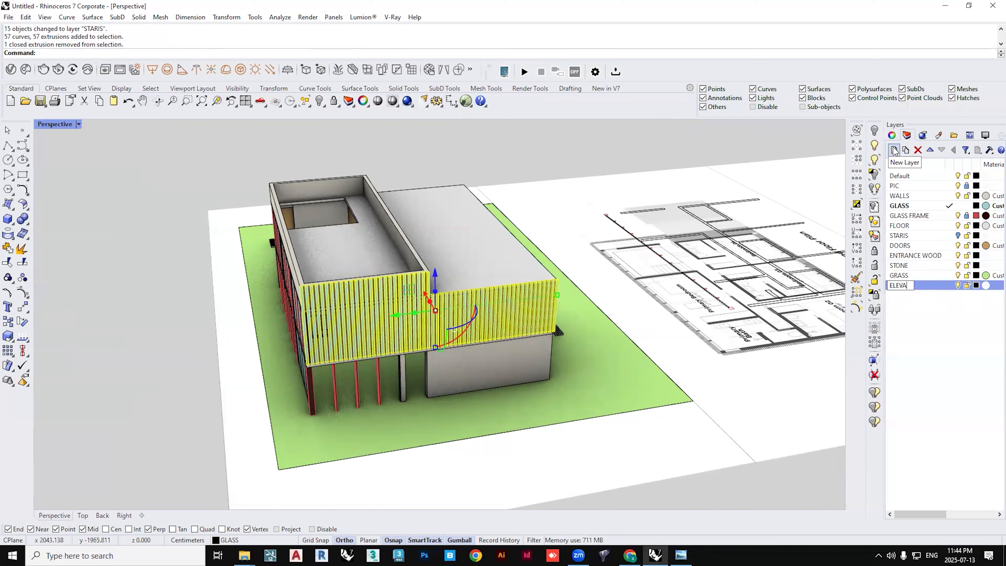
{"action": "key", "text": "Return"}
{"action": "right_click", "coordinate": [930, 285]}
{"action": "left_click", "coordinate": [915, 464]}
- Move the four columns supporting the entrance canopy to the ENTRANCE WOOD layer
{"action": "right_click_drag", "start_coordinate": [515, 376], "coordinate": [528, 317]}
{"action": "left_click_drag", "start_coordinate": [528, 321], "coordinate": [308, 312]}
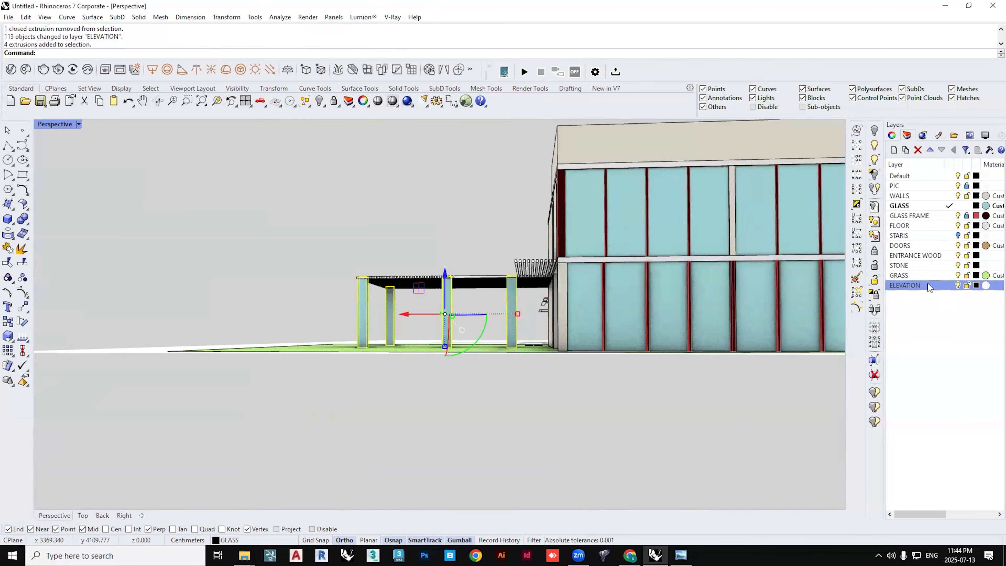
{"action": "right_click", "coordinate": [923, 256]}
{"action": "left_click", "coordinate": [923, 437]}
{"action": "left_click_drag", "start_coordinate": [534, 221], "coordinate": [253, 302]}
{"action": "right_click_drag", "start_coordinate": [428, 277], "coordinate": [533, 361]}
{"action": "key", "text": "Escape"}
- Give the ENTRANCE WOOD layer a new Custom material in dark brown, hex #593801
{"action": "right_click_drag", "start_coordinate": [565, 330], "coordinate": [565, 326]}
{"action": "left_click", "coordinate": [983, 256]}
{"action": "left_click", "coordinate": [506, 214]}
{"action": "left_click", "coordinate": [507, 224]}
{"action": "left_click", "coordinate": [517, 252]}
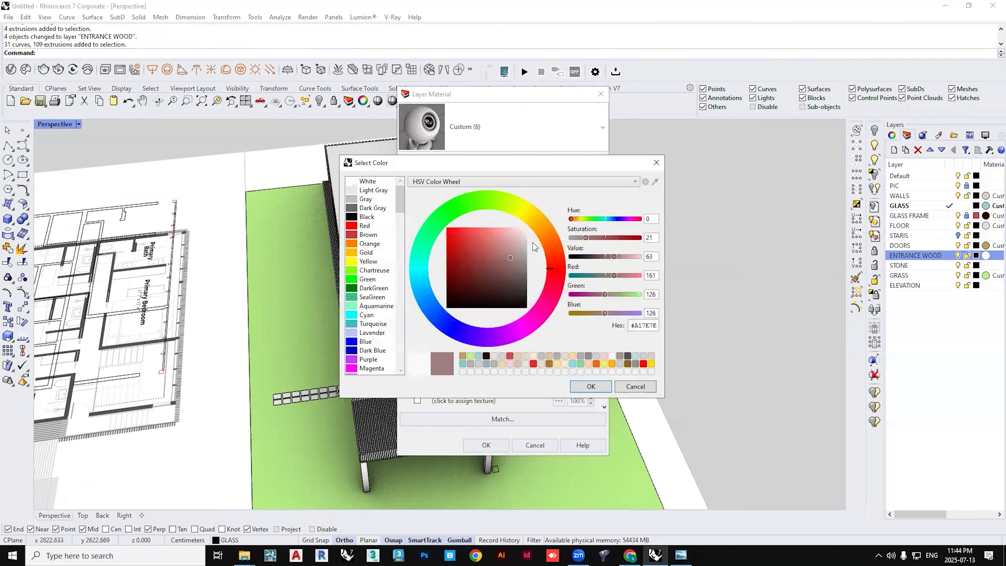
{"action": "left_click", "coordinate": [537, 231]}
{"action": "left_click_drag", "start_coordinate": [490, 264], "coordinate": [448, 281]}
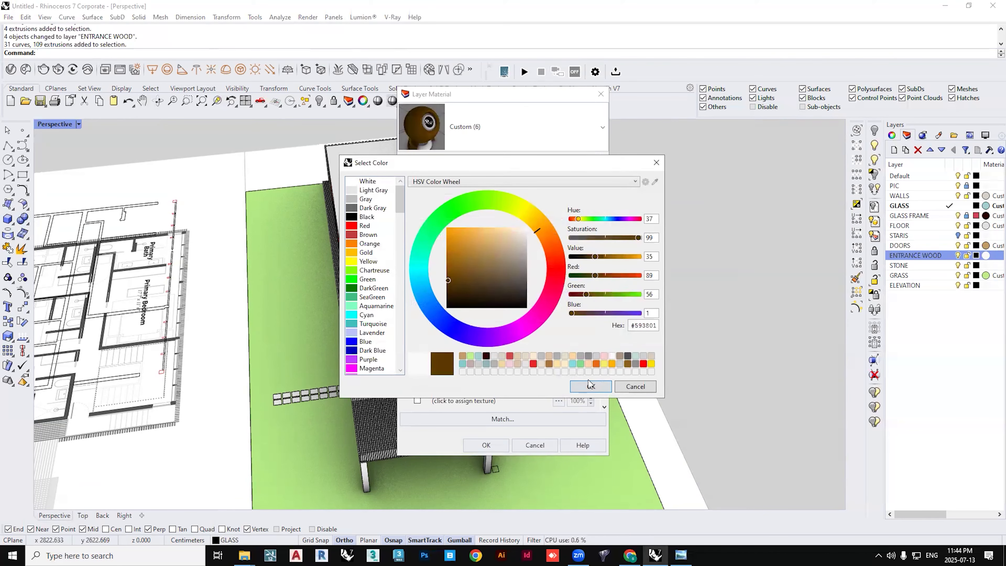
{"action": "left_click", "coordinate": [591, 387]}
{"action": "left_click", "coordinate": [486, 445]}
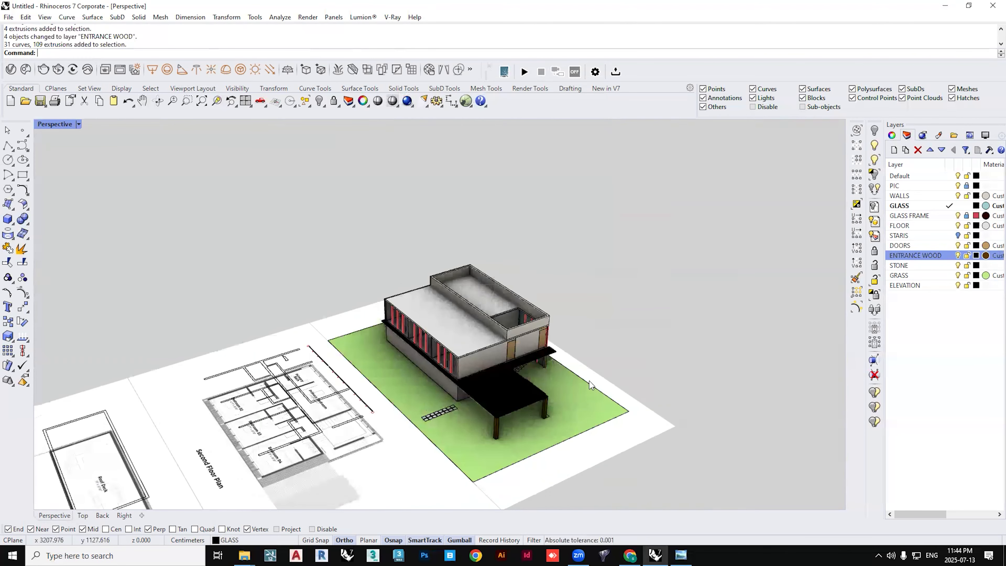
- Close the stairwell opening in the roof slab by untrimming its edge with Untrim
{"action": "scroll", "coordinate": [551, 411], "scroll_direction": "up", "scroll_amount": 3}
{"action": "scroll", "coordinate": [550, 402], "scroll_direction": "up", "scroll_amount": 5}
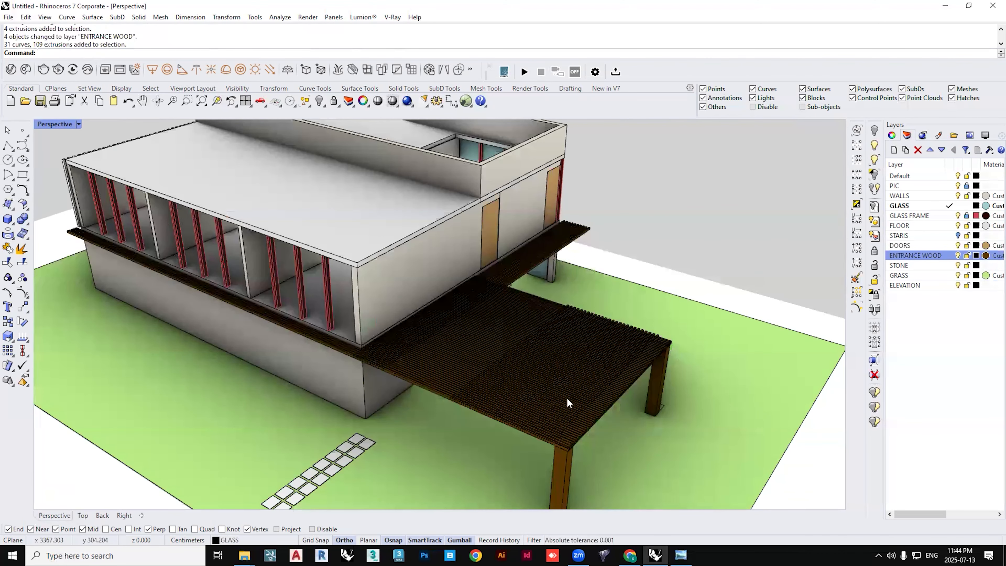
{"action": "right_click_drag", "start_coordinate": [386, 430], "coordinate": [312, 325]}
{"action": "scroll", "coordinate": [312, 325], "scroll_direction": "down", "scroll_amount": 7}
{"action": "right_click_drag", "start_coordinate": [398, 374], "coordinate": [398, 323]}
{"action": "scroll", "coordinate": [442, 291], "scroll_direction": "up", "scroll_amount": 5}
{"action": "left_click", "coordinate": [413, 265]}
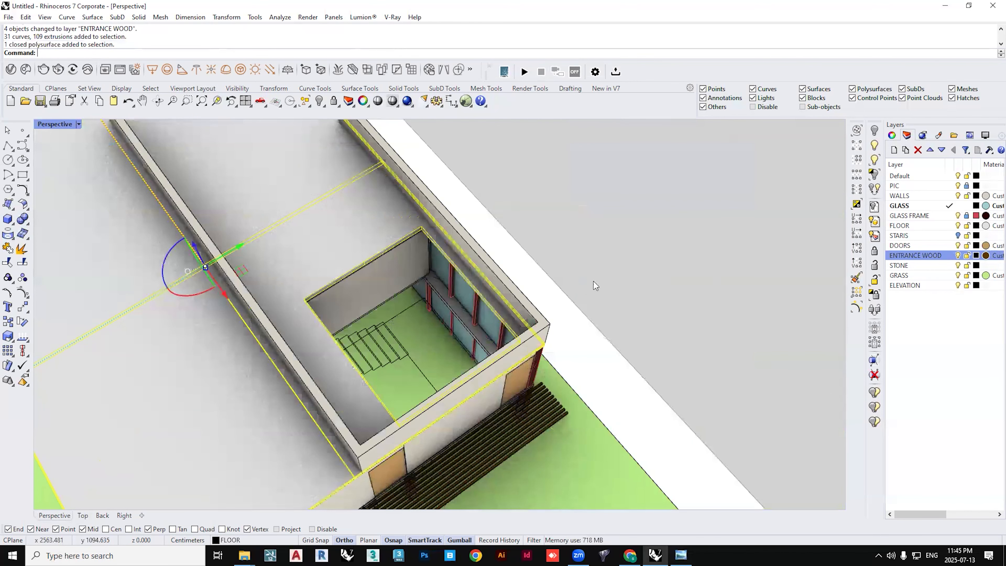
{"action": "type", "text": "Untrim"}
{"action": "key", "text": "Return"}
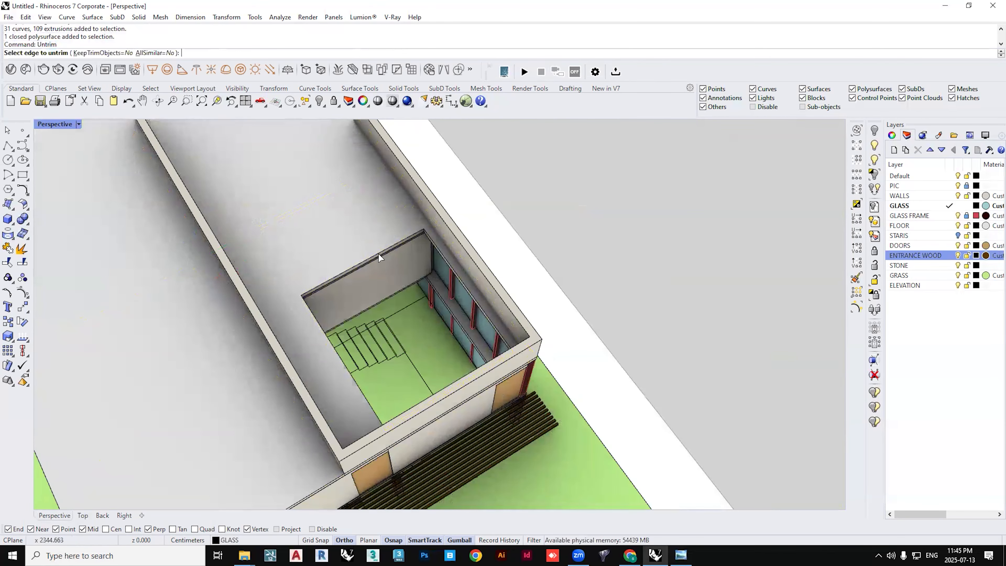
{"action": "left_click", "coordinate": [397, 241]}
{"action": "scroll", "coordinate": [397, 242], "scroll_direction": "down", "scroll_amount": 9}
{"action": "key", "text": "Return"}
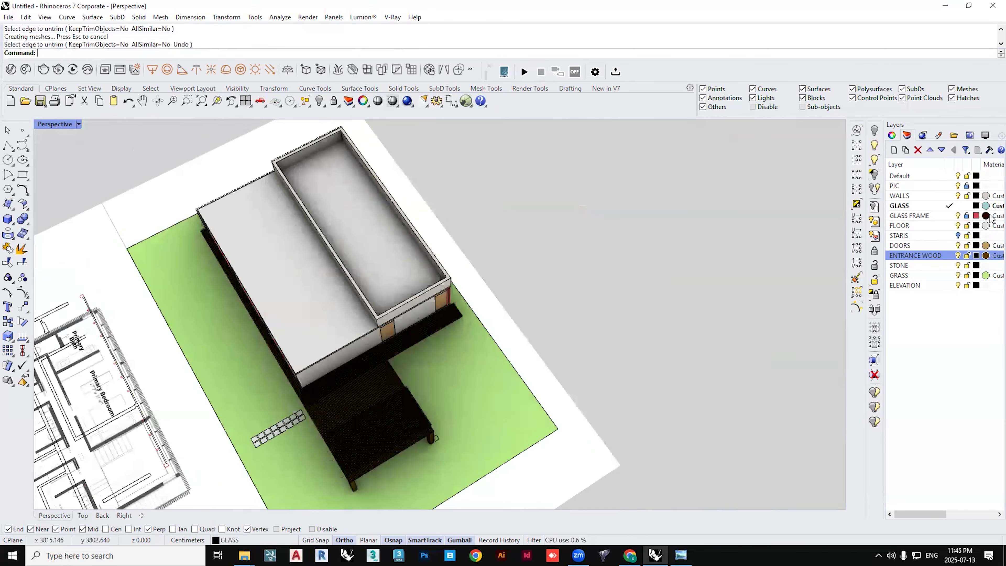
- Unlock the GLASS FRAME and PIC layers and turn the STARIS layer back on, keeping FLOOR visible
{"action": "left_click", "coordinate": [967, 216]}
{"action": "left_click", "coordinate": [958, 225]}
{"action": "left_click", "coordinate": [958, 236]}
{"action": "left_click", "coordinate": [957, 226]}
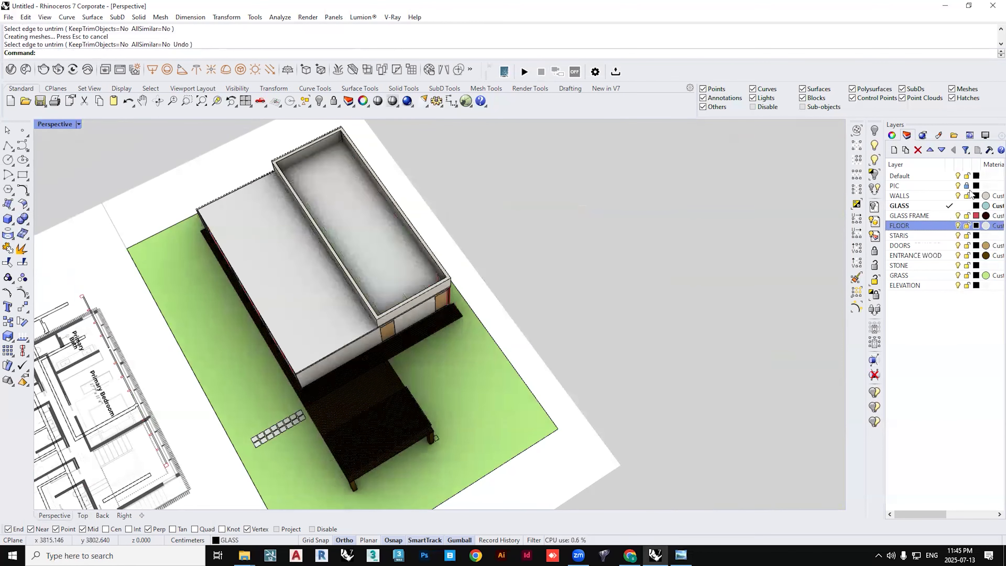
{"action": "left_click", "coordinate": [967, 185]}
- Show any hidden objects and inspect the house, entrance canopy and glazed facade from the outside
{"action": "scroll", "coordinate": [673, 344], "scroll_direction": "down", "scroll_amount": 4}
{"action": "right_click_drag", "start_coordinate": [608, 344], "coordinate": [650, 242]}
{"action": "left_click", "coordinate": [874, 145]}
{"action": "right_click_drag", "start_coordinate": [374, 281], "coordinate": [427, 386]}
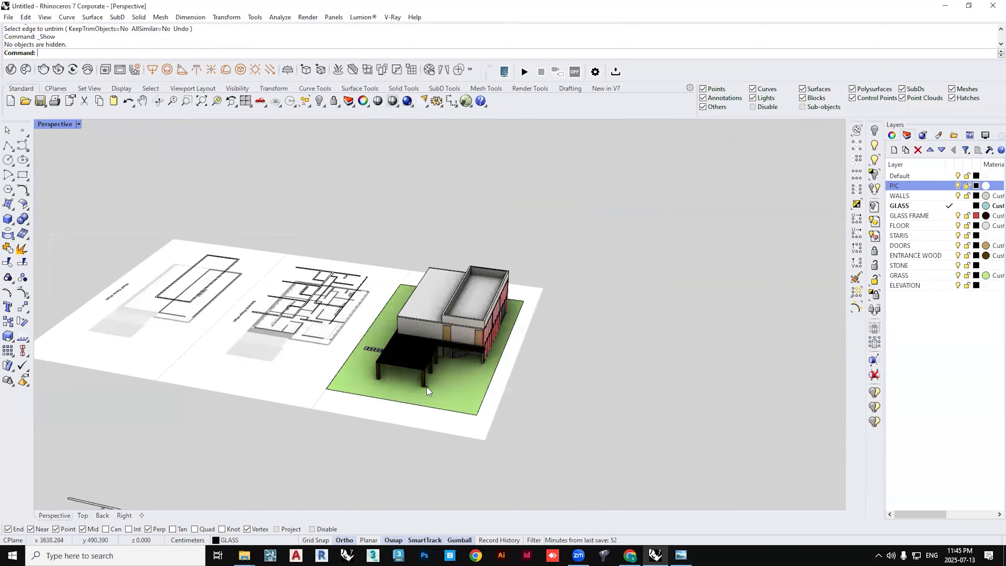
{"action": "scroll", "coordinate": [427, 387], "scroll_direction": "up", "scroll_amount": 8}
{"action": "scroll", "coordinate": [464, 317], "scroll_direction": "down", "scroll_amount": 4}
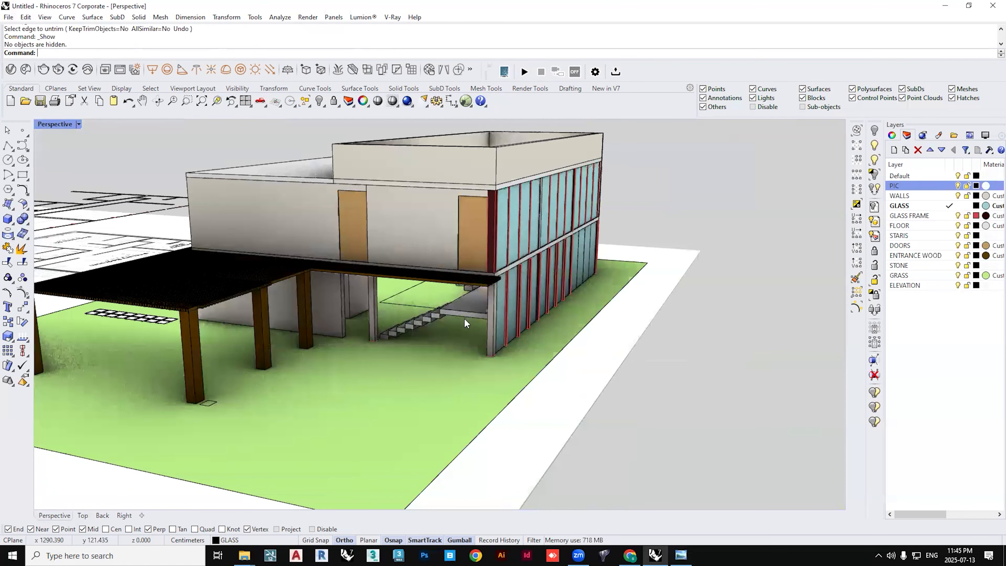
{"action": "scroll", "coordinate": [478, 332], "scroll_direction": "up", "scroll_amount": 3}
{"action": "scroll", "coordinate": [515, 320], "scroll_direction": "down", "scroll_amount": 5}
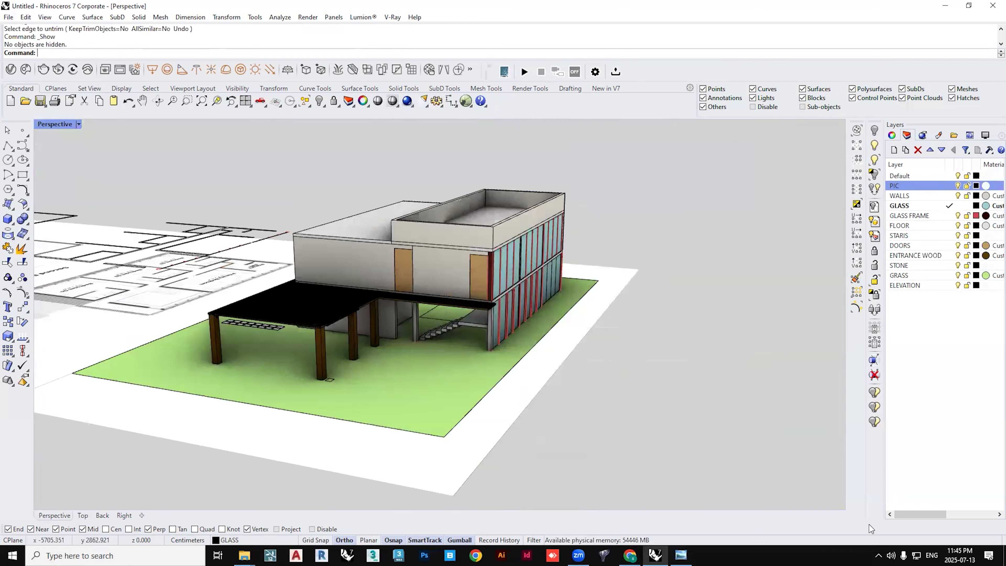